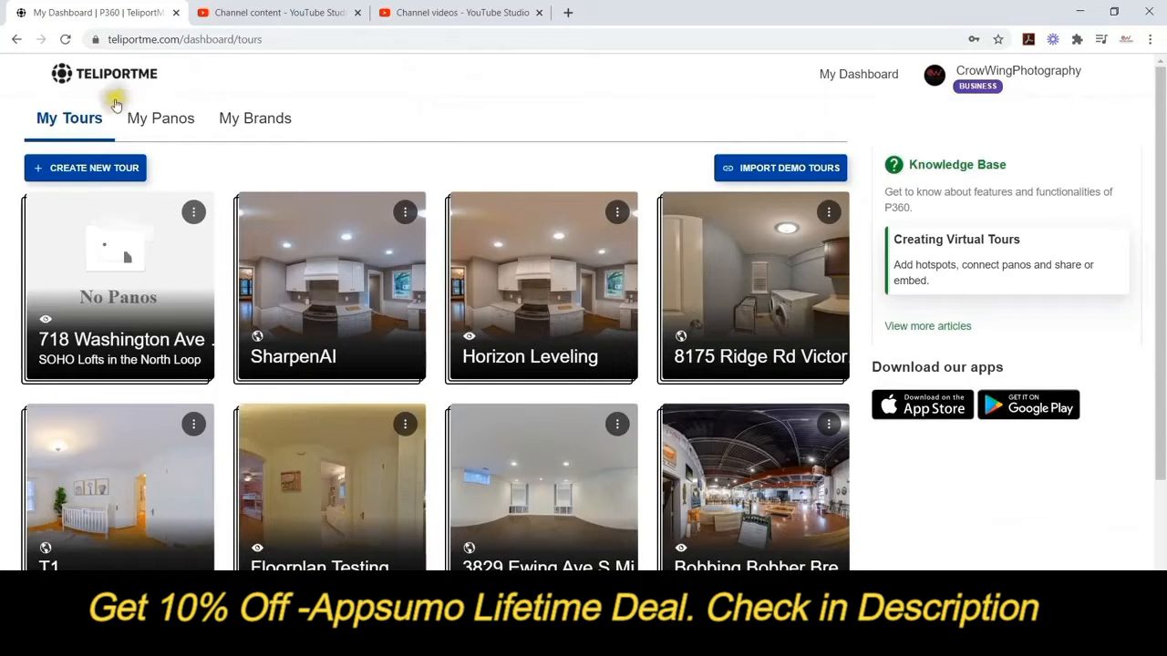
Open the Create Tour form from the My Tours dashboard.
left_click(89, 166)
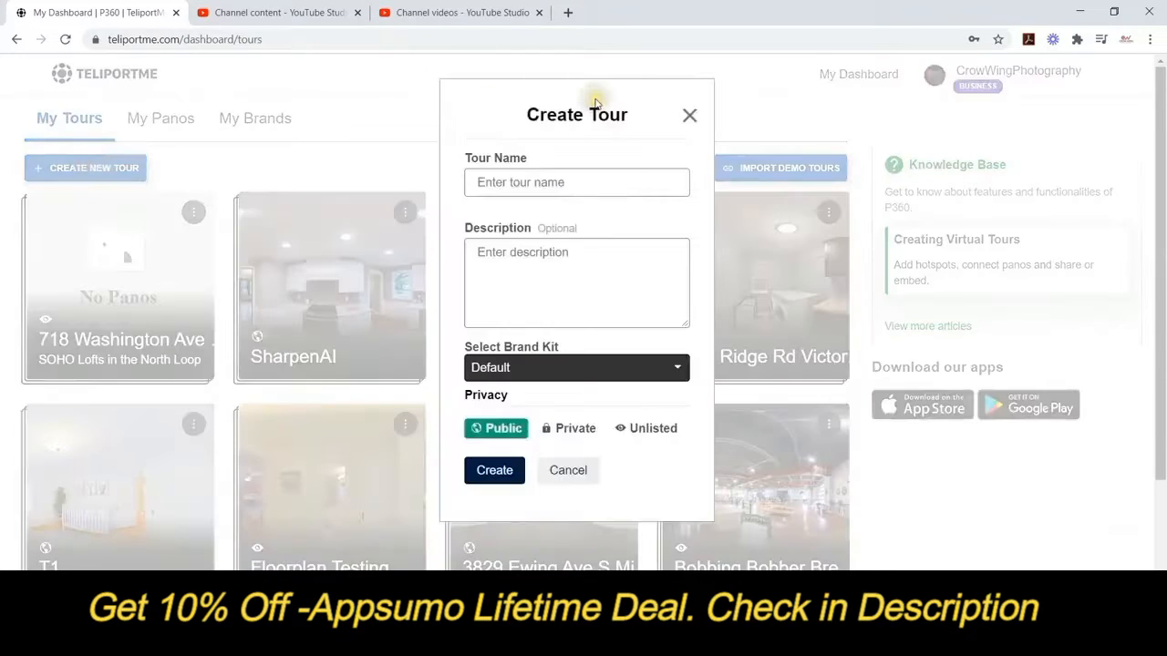
left_click(545, 182)
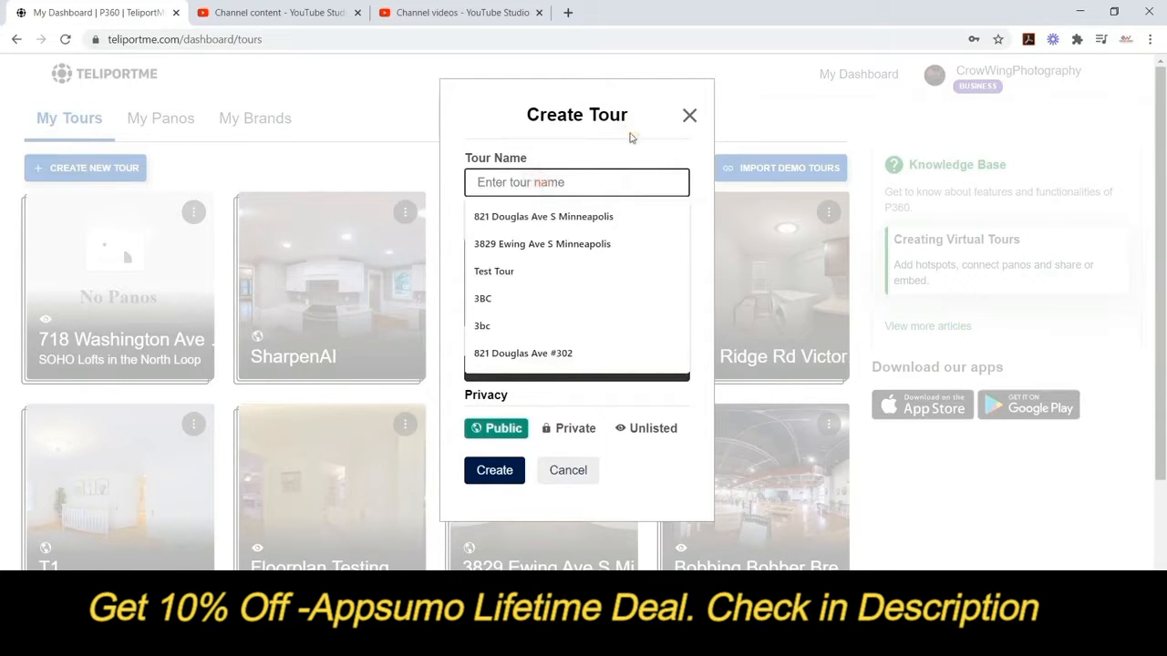
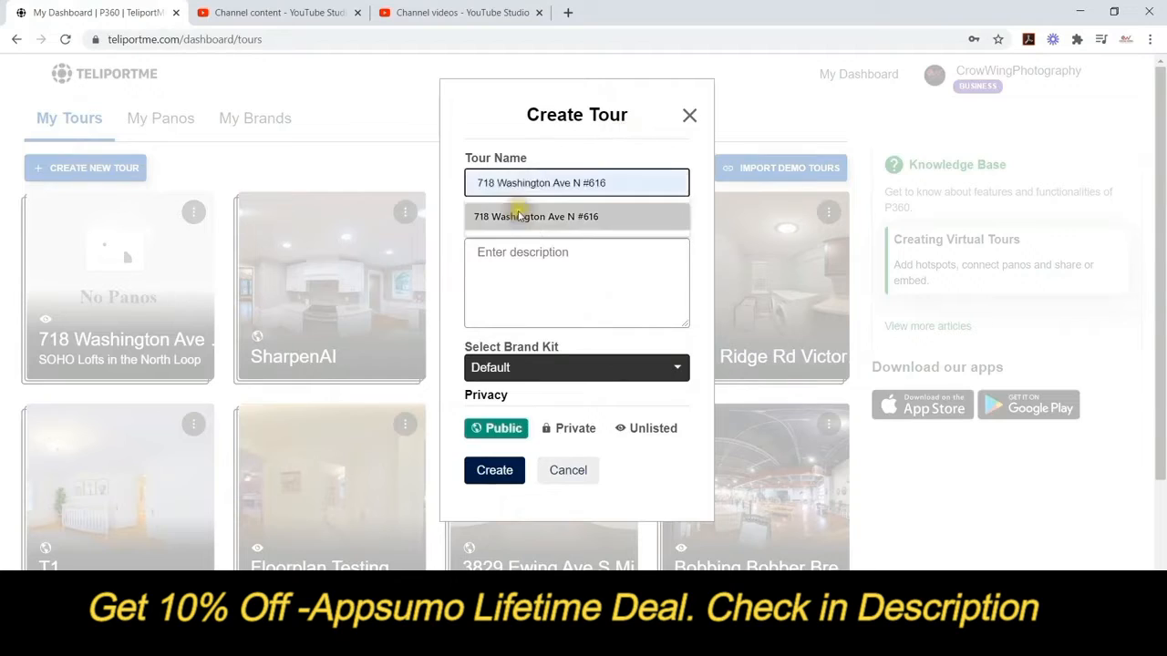
left_click(516, 216)
left_click(573, 257)
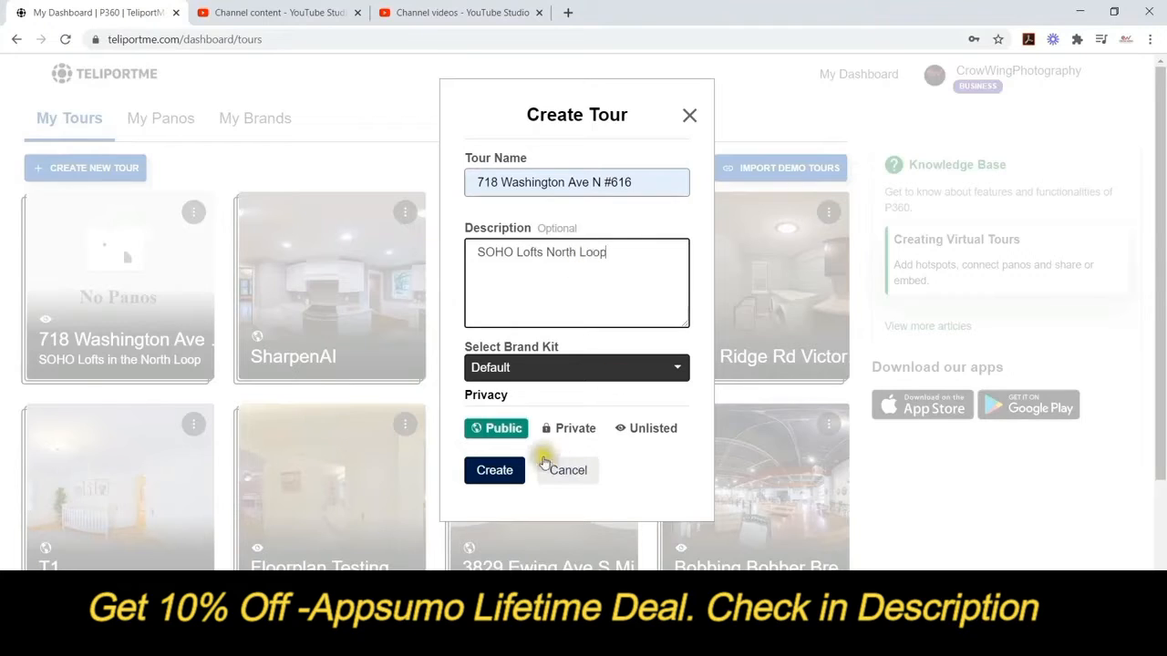
left_click(654, 428)
left_click(510, 431)
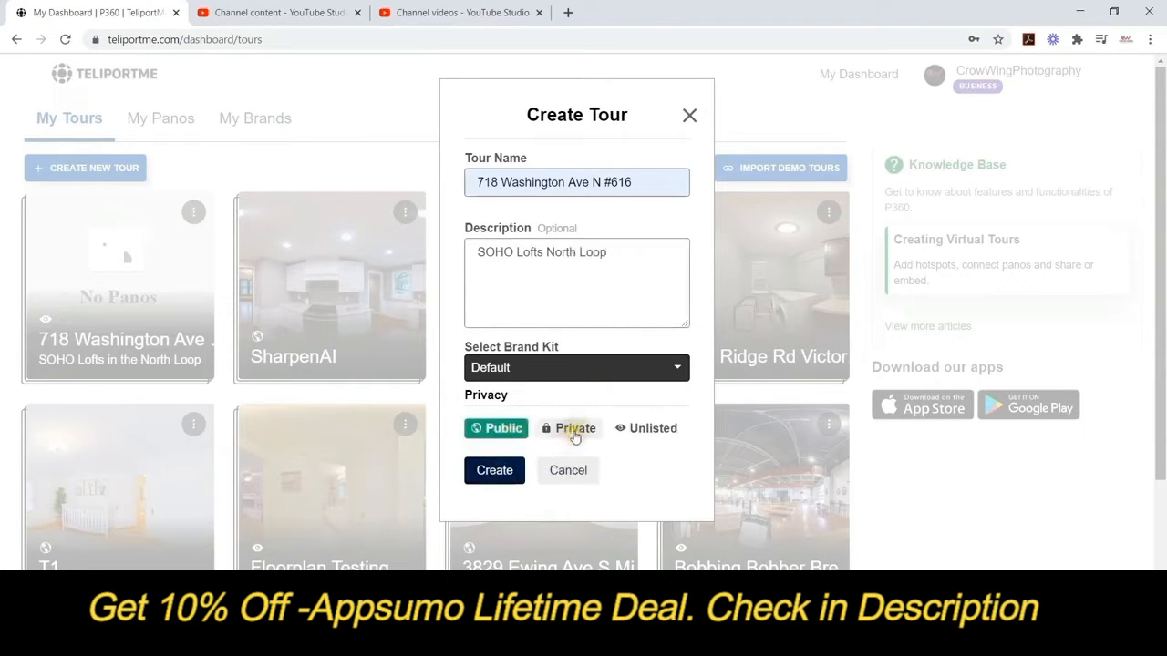
left_click(635, 433)
left_click(499, 429)
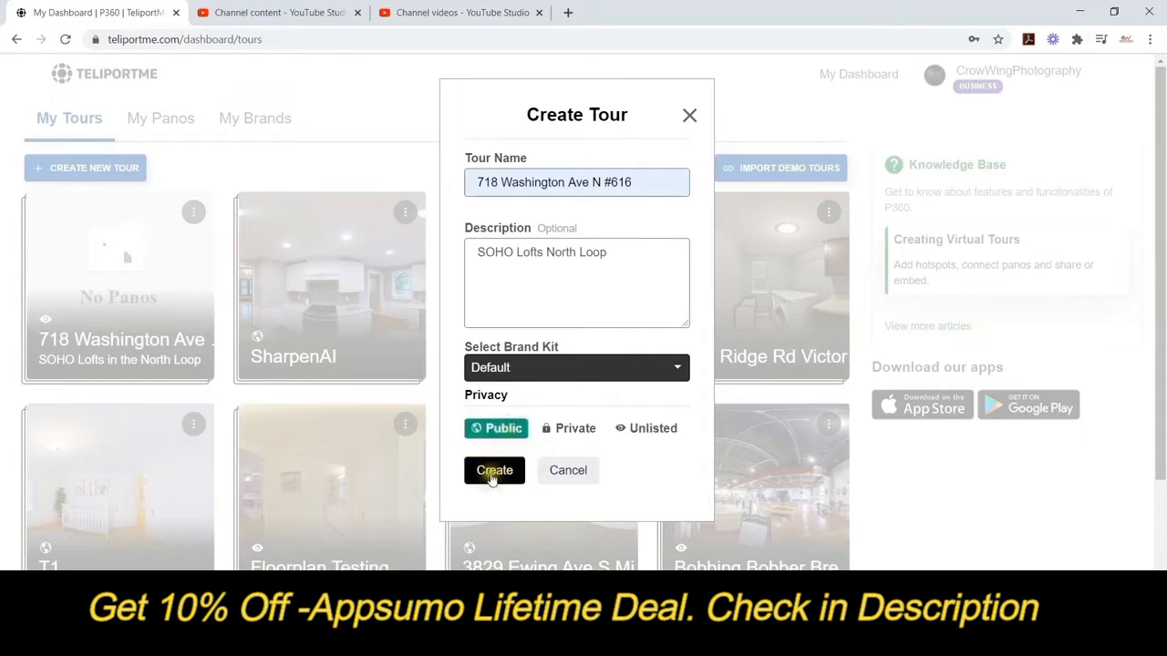
left_click(493, 474)
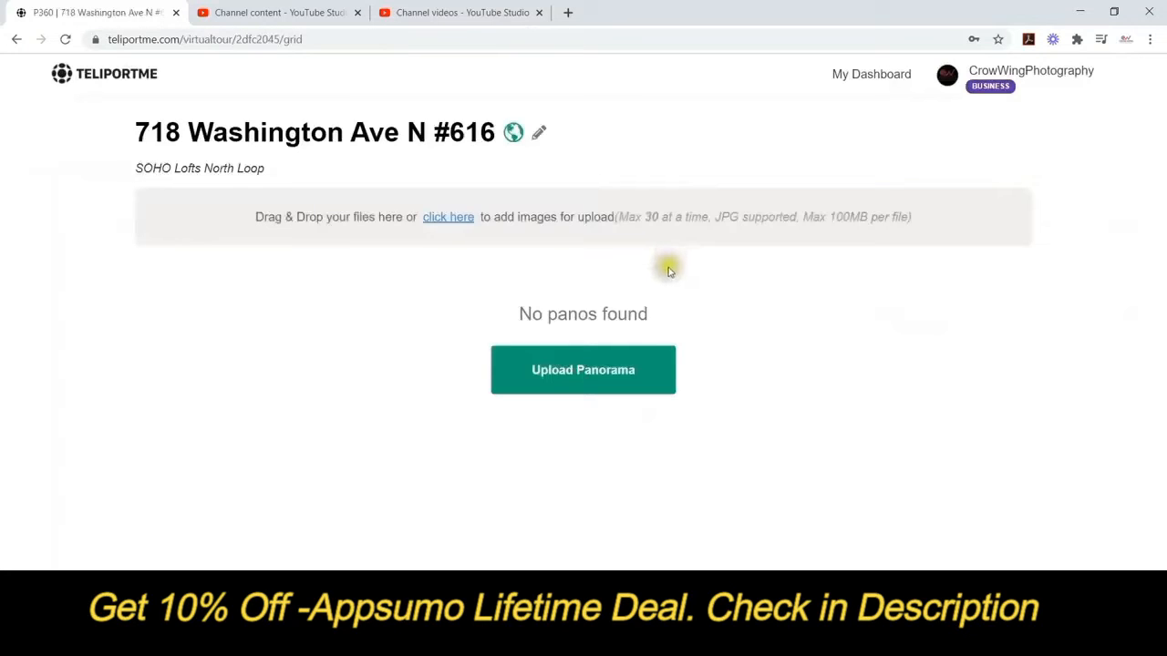
Upload the six room JPGs, Bathroom through PrimaryBedroom, from D:\Matt\Teliportme Tutorial\Virtual Tour.
left_click(559, 373)
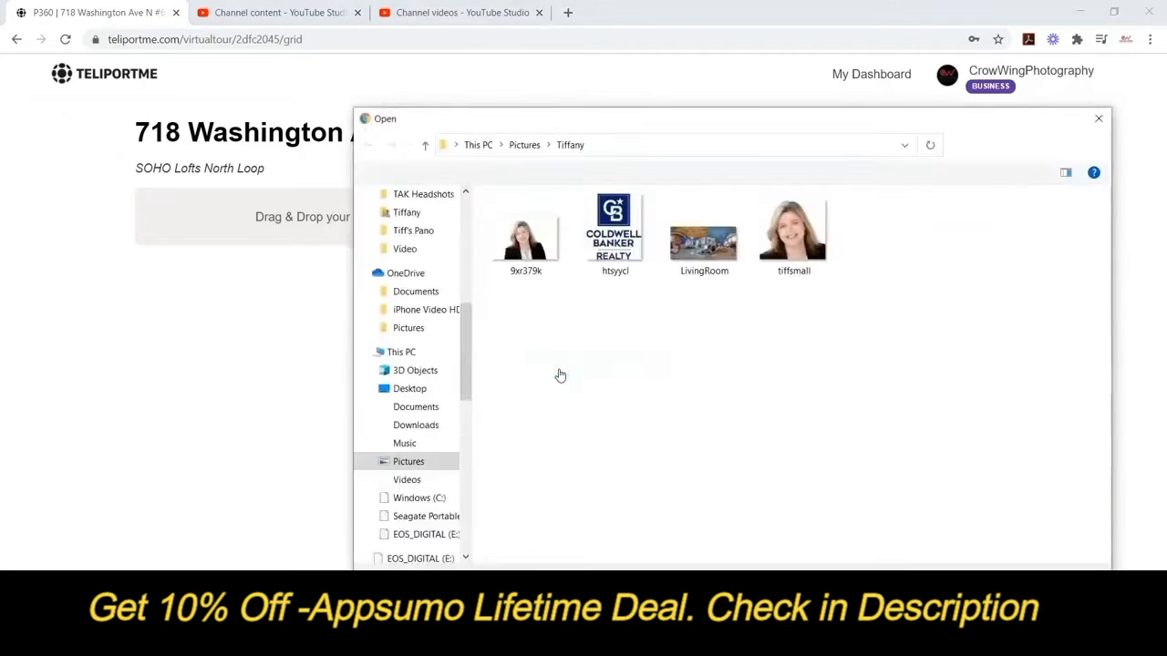
left_click(410, 516)
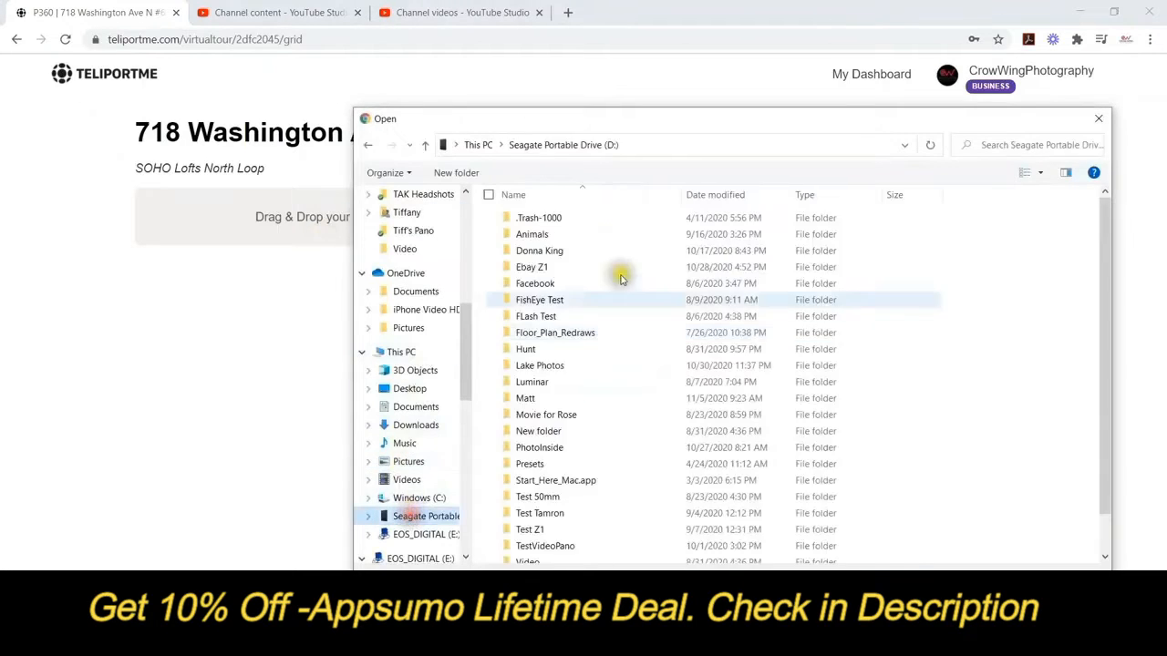
double_click(525, 398)
scroll(540, 435, "down", 5)
scroll(540, 436, "down", 1)
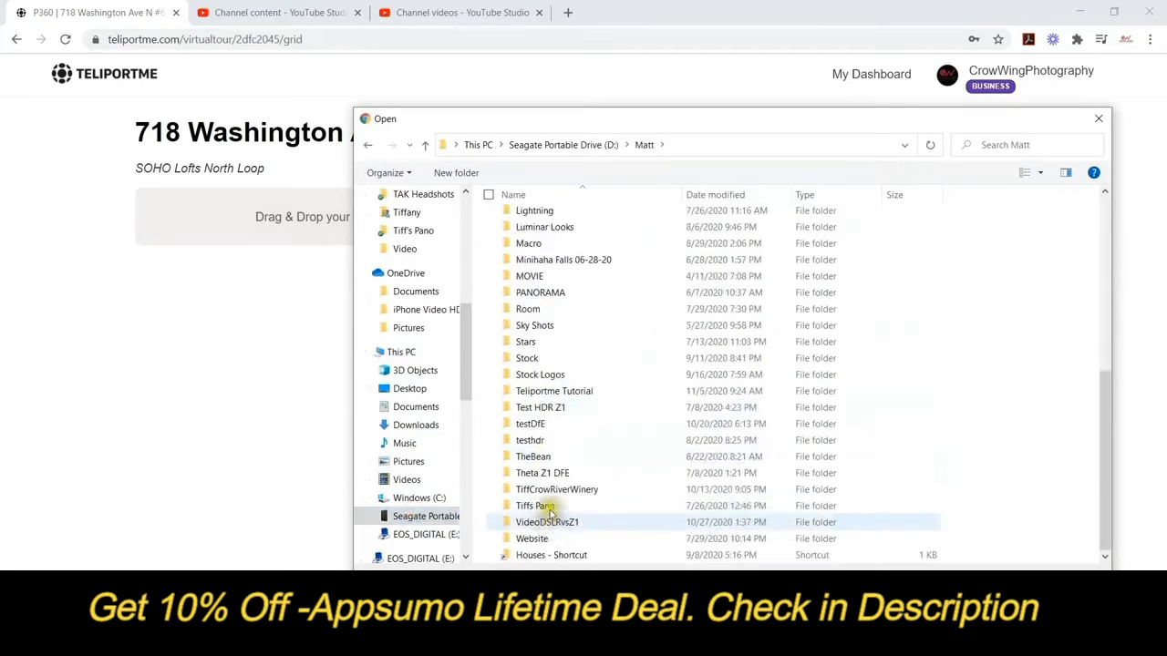
double_click(547, 391)
left_click(538, 221)
double_click(537, 221)
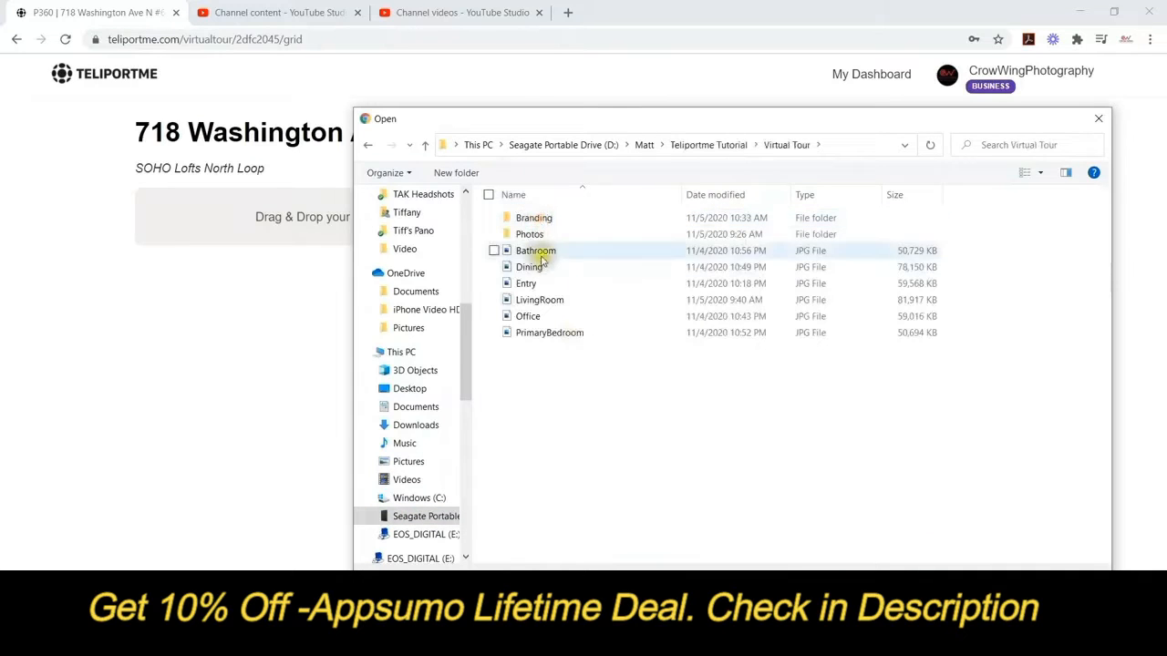
left_click(510, 251)
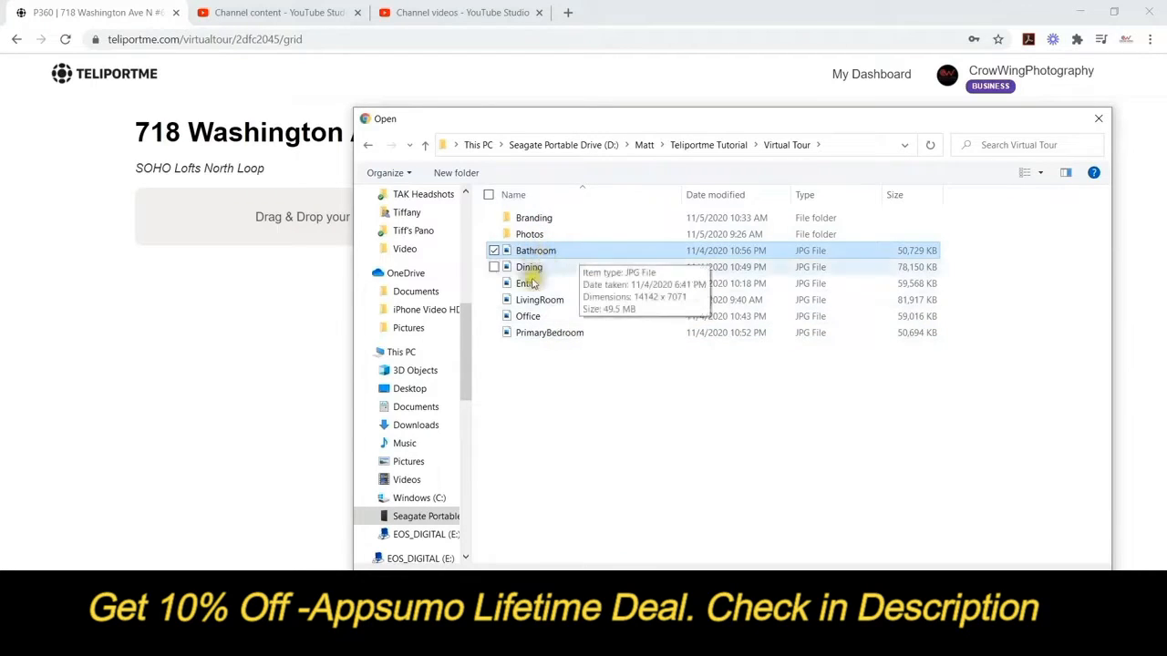
left_click(545, 336, "shift")
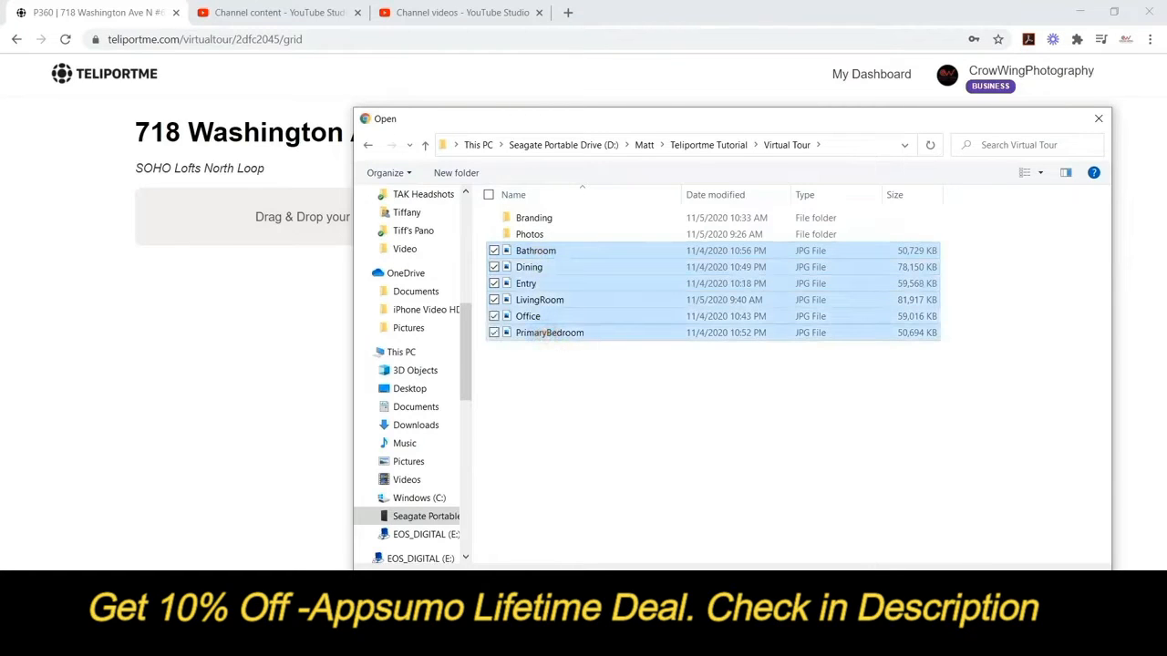
key("Return")
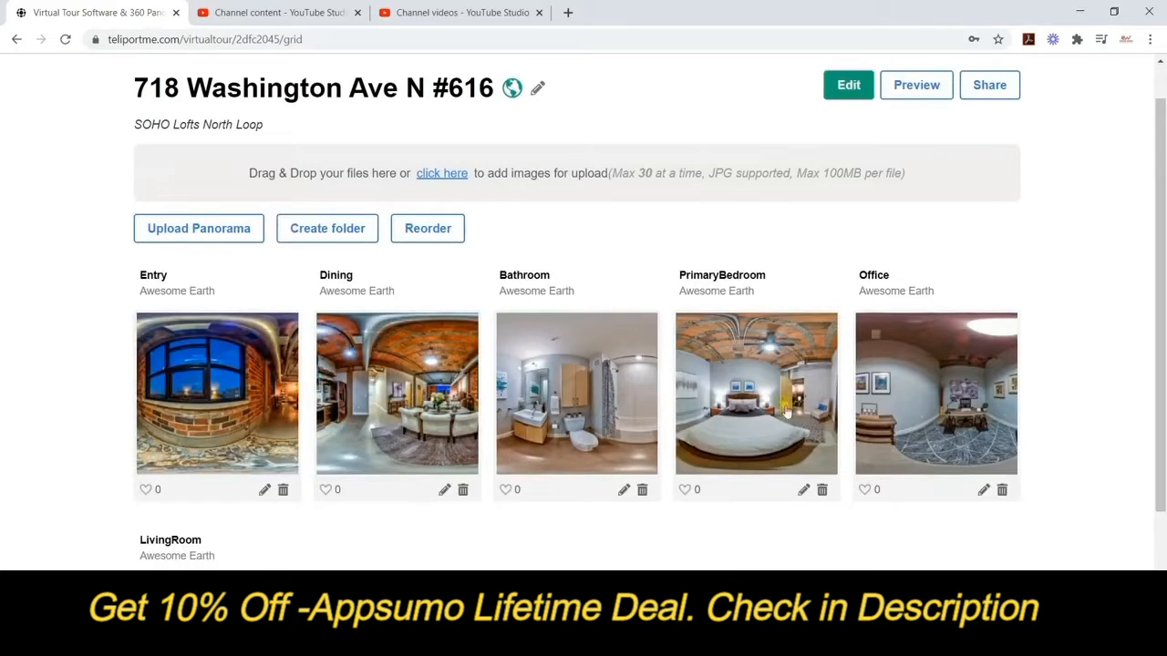
Look at the Entry panorama's details without changing them, then turn on Reorder mode.
scroll(1053, 395, "down", 1)
scroll(1053, 394, "down", 2)
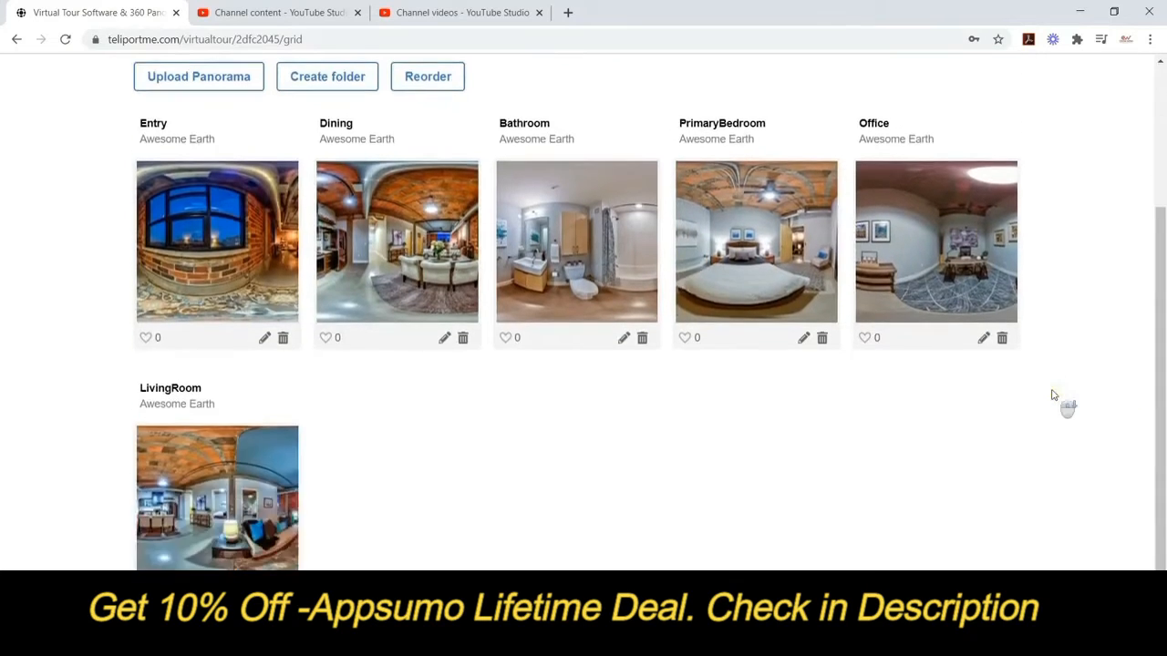
scroll(1048, 392, "up", 2)
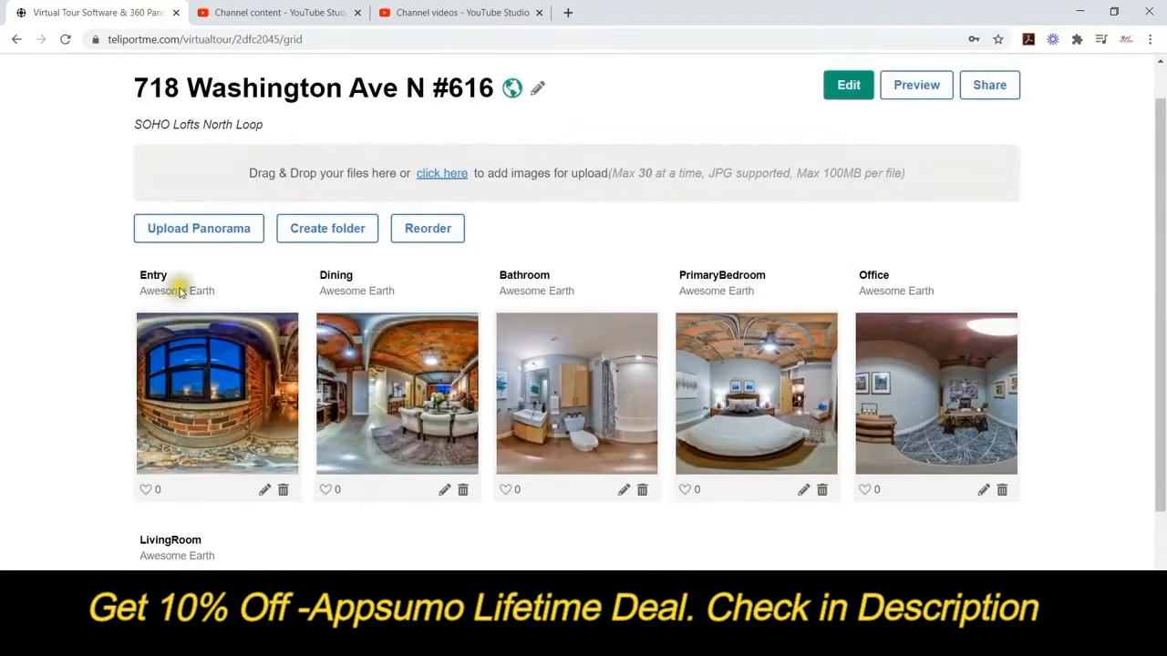
left_click(262, 490)
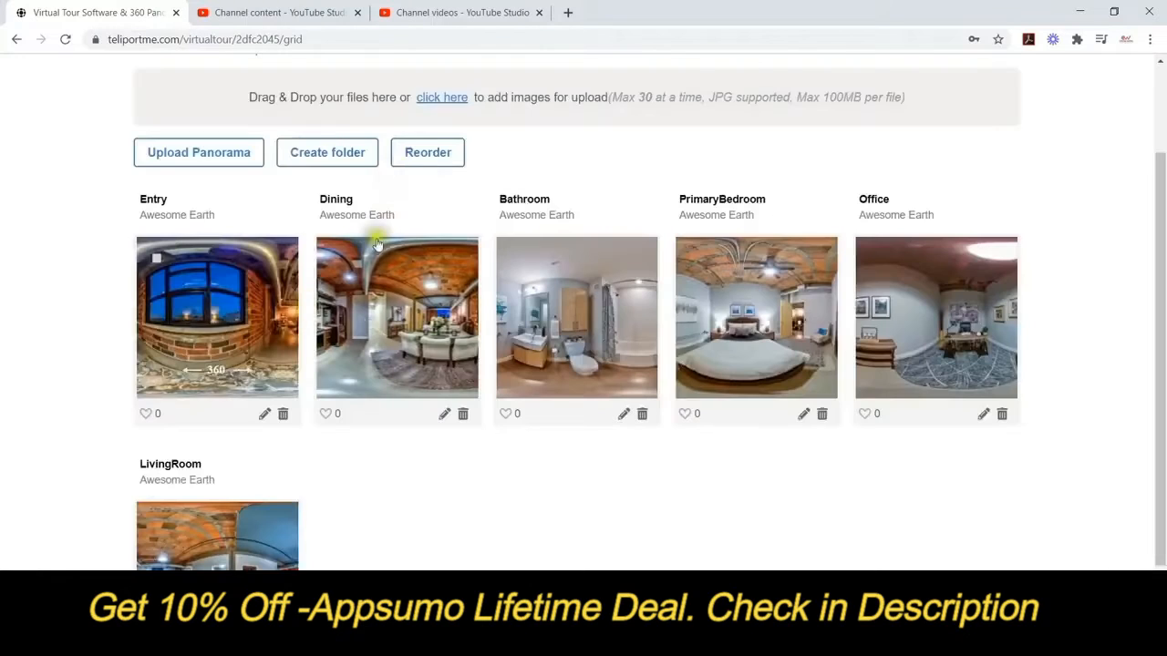
left_click(426, 156)
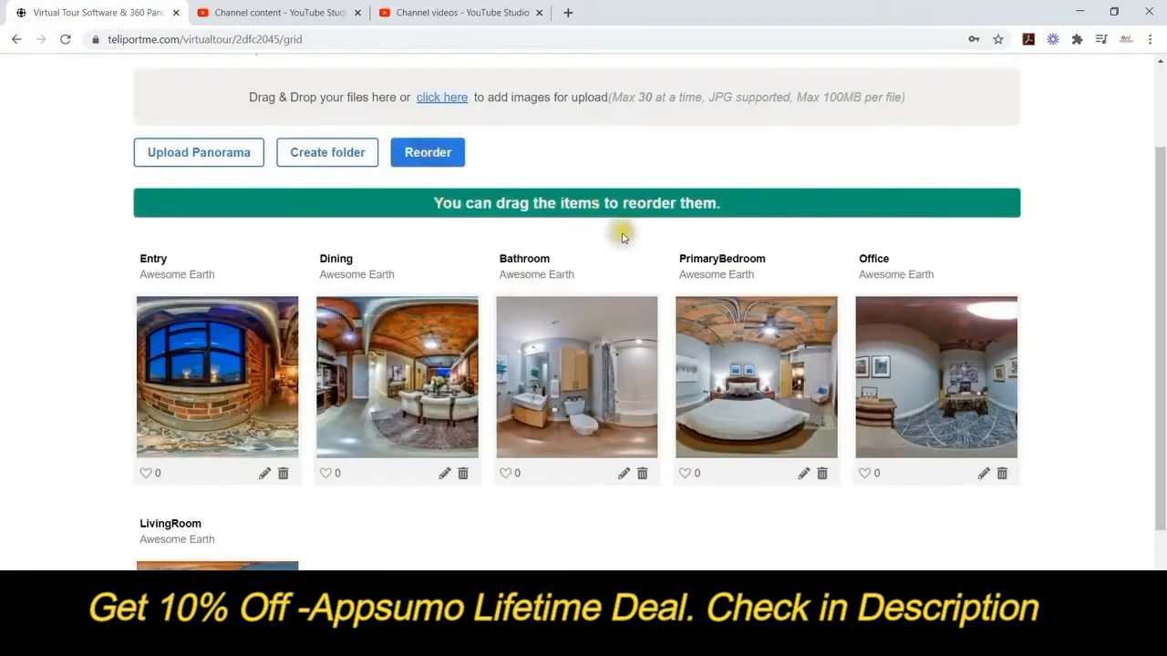
Drag LivingRoom to second place and move PrimaryBedroom and Office ahead of Bathroom.
scroll(596, 435, "down", 3)
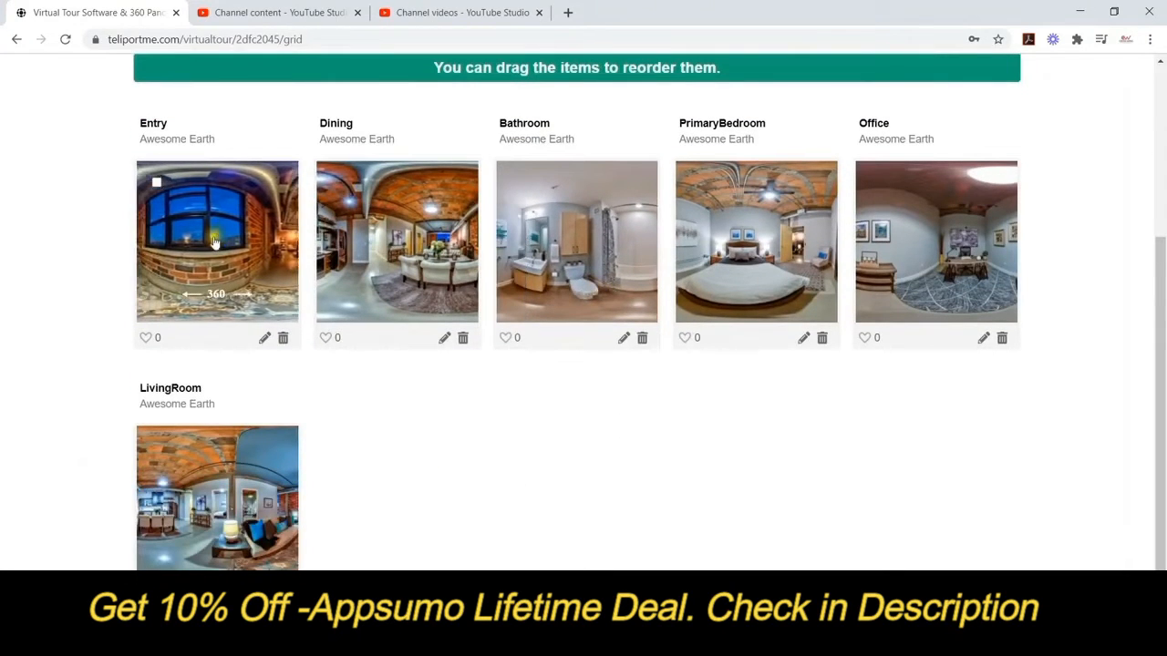
left_click_drag(218, 492, 417, 225)
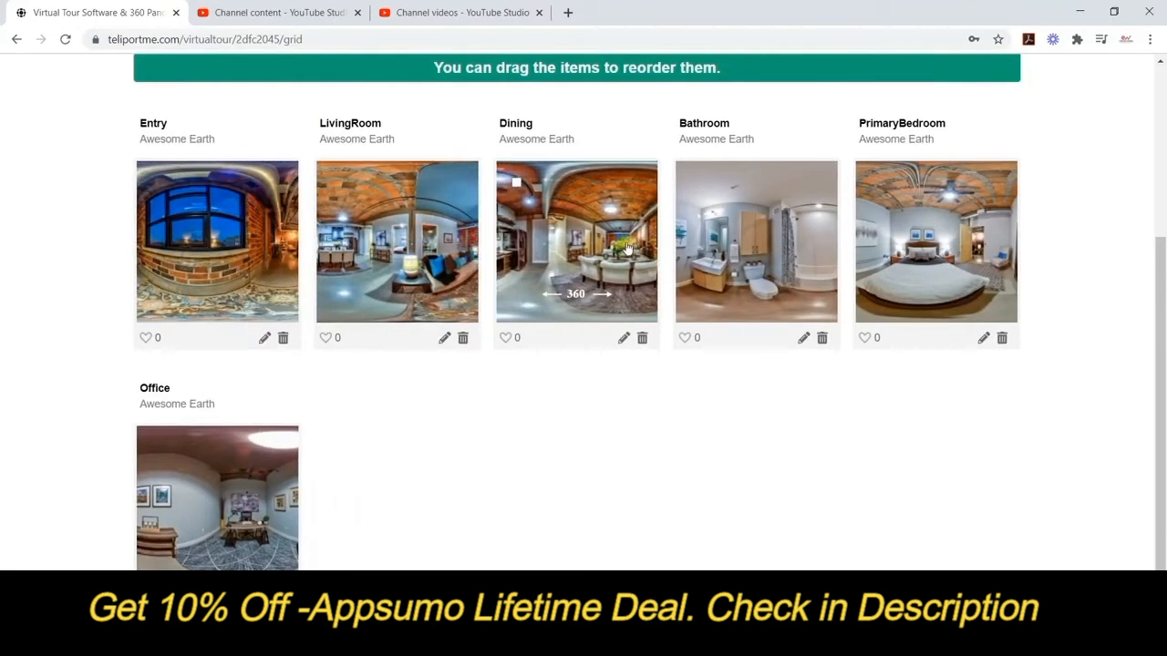
left_click_drag(939, 223, 766, 246)
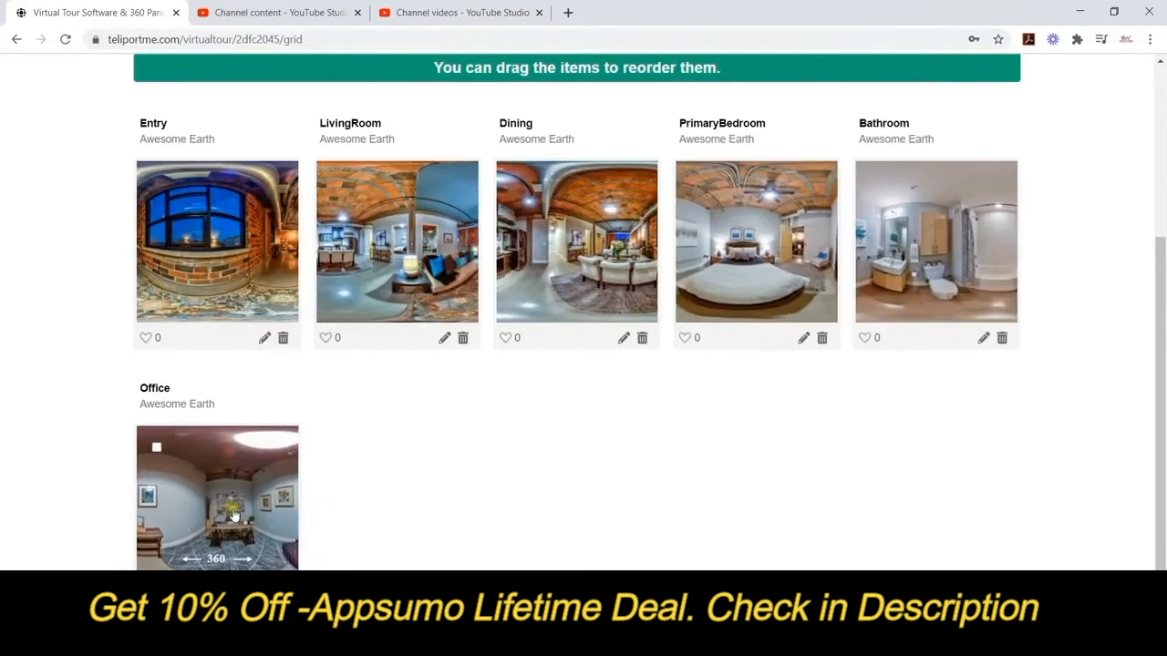
left_click_drag(240, 514, 1002, 255)
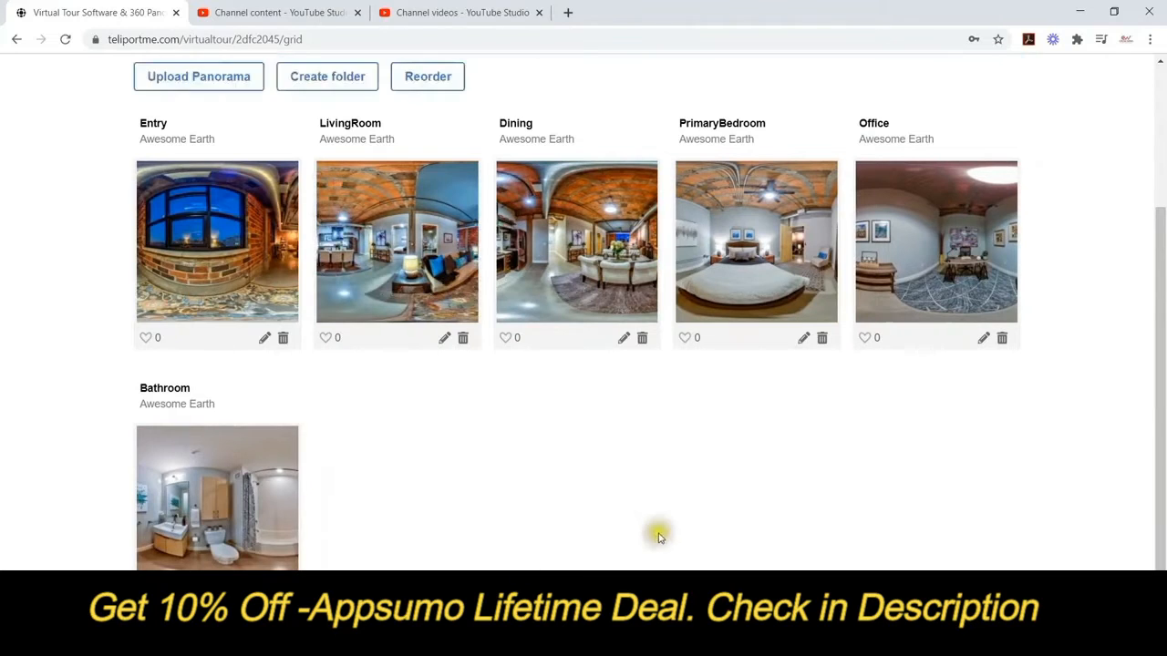
scroll(645, 539, "up", 2)
scroll(645, 540, "up", 1)
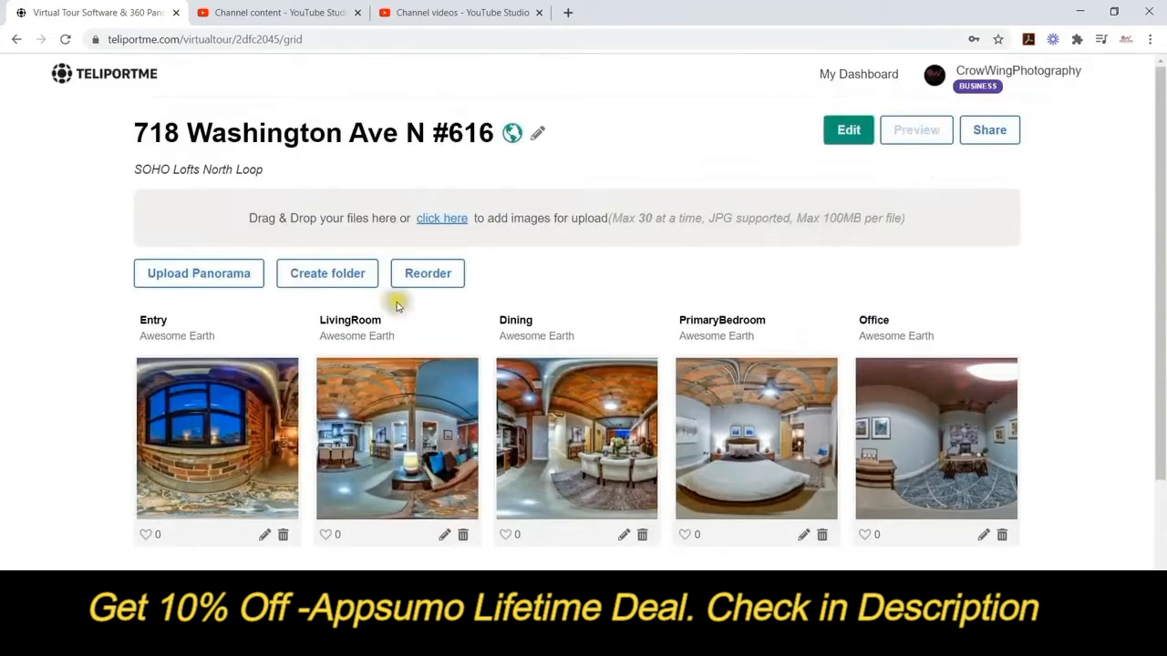
In the tour editor, set the Entry panorama's starting view to the hallway.
left_click(869, 138)
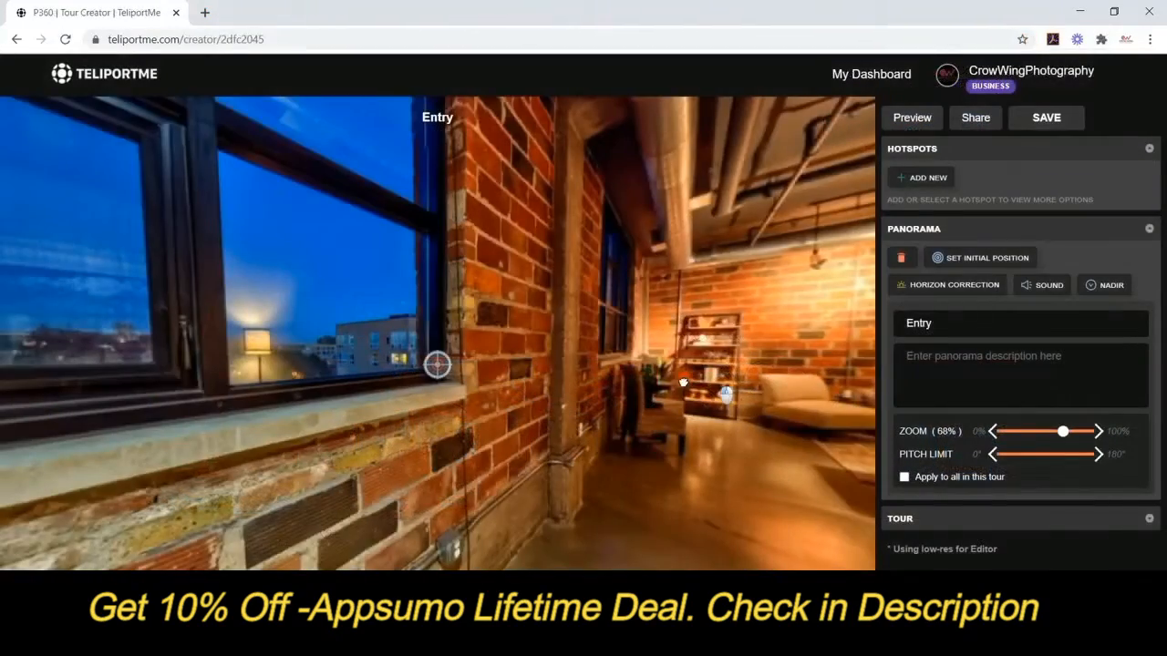
left_click_drag(683, 383, 497, 319)
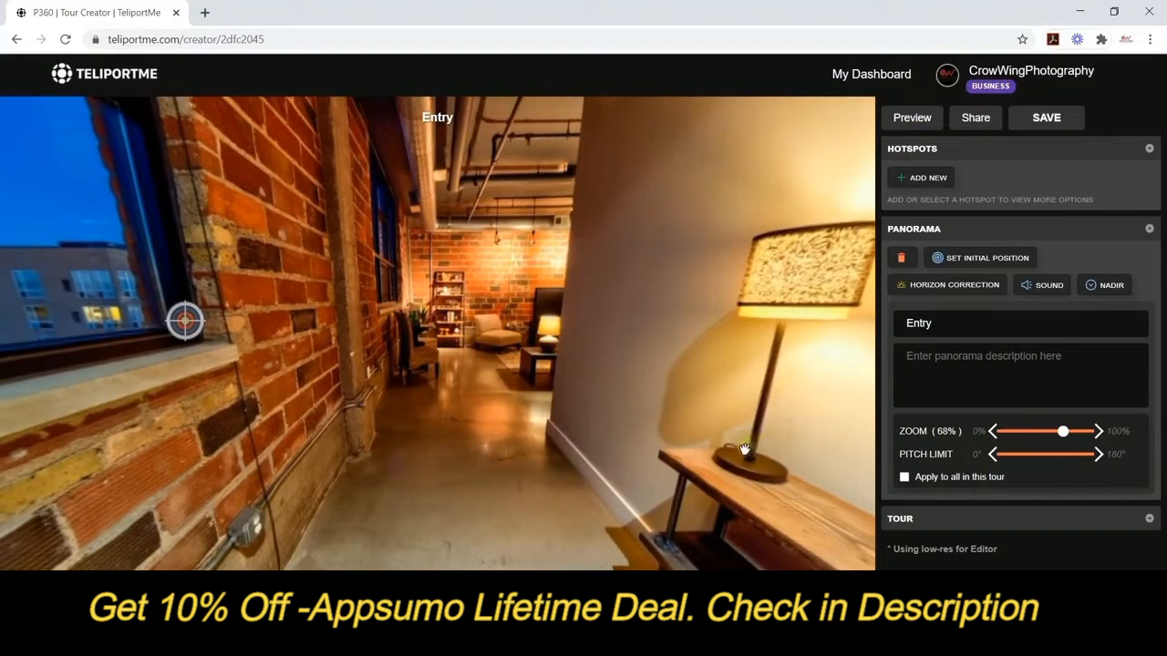
left_click_drag(544, 370, 521, 420)
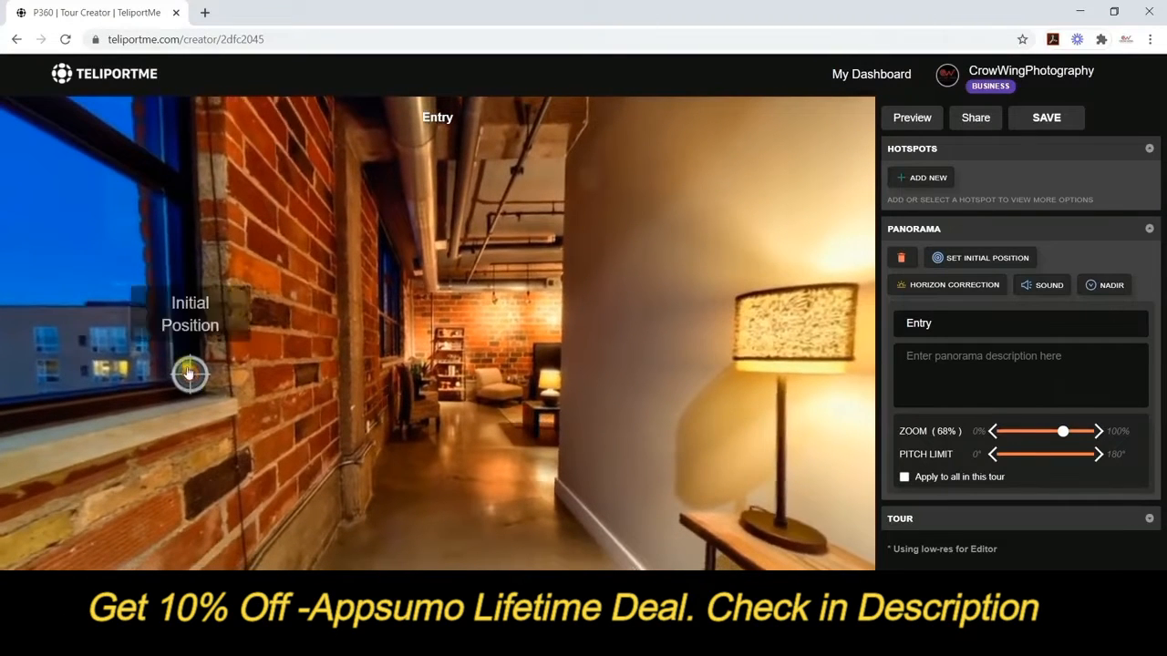
left_click_drag(189, 372, 514, 366)
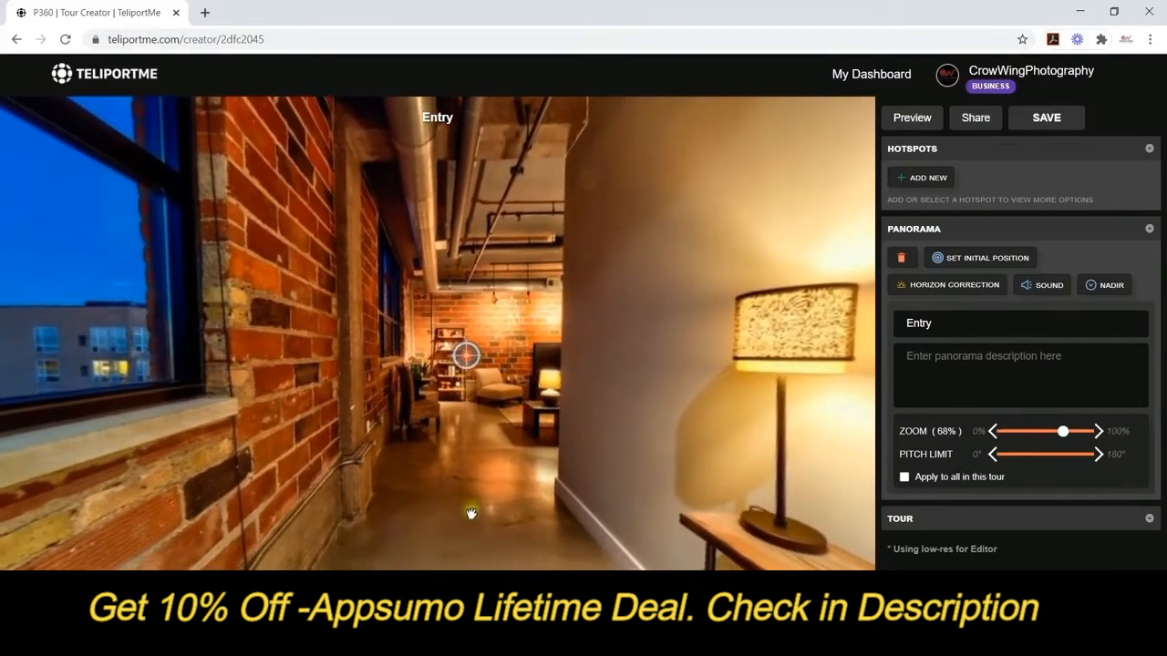
left_click_drag(534, 477, 495, 458)
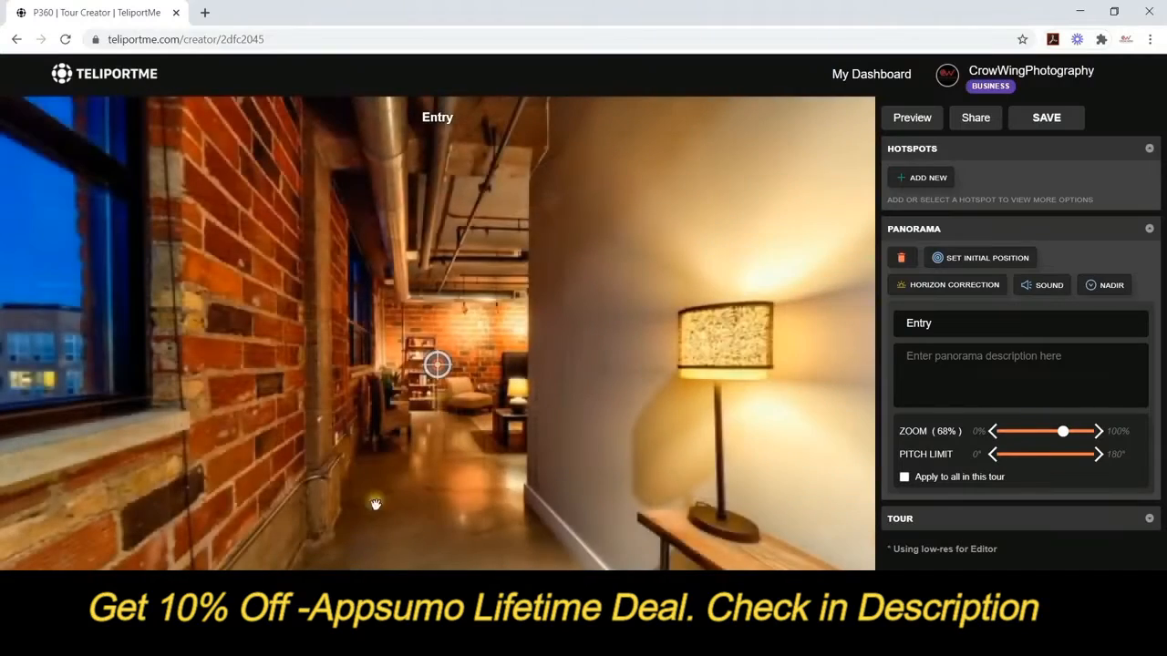
left_click_drag(437, 365, 107, 367)
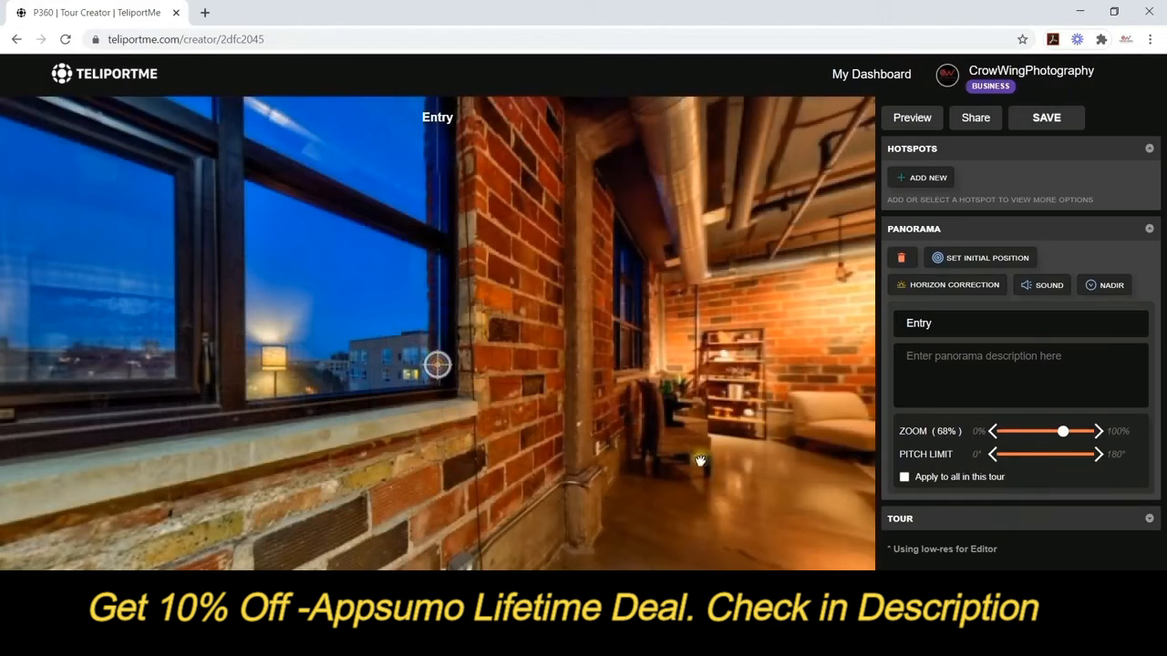
left_click_drag(699, 460, 394, 449)
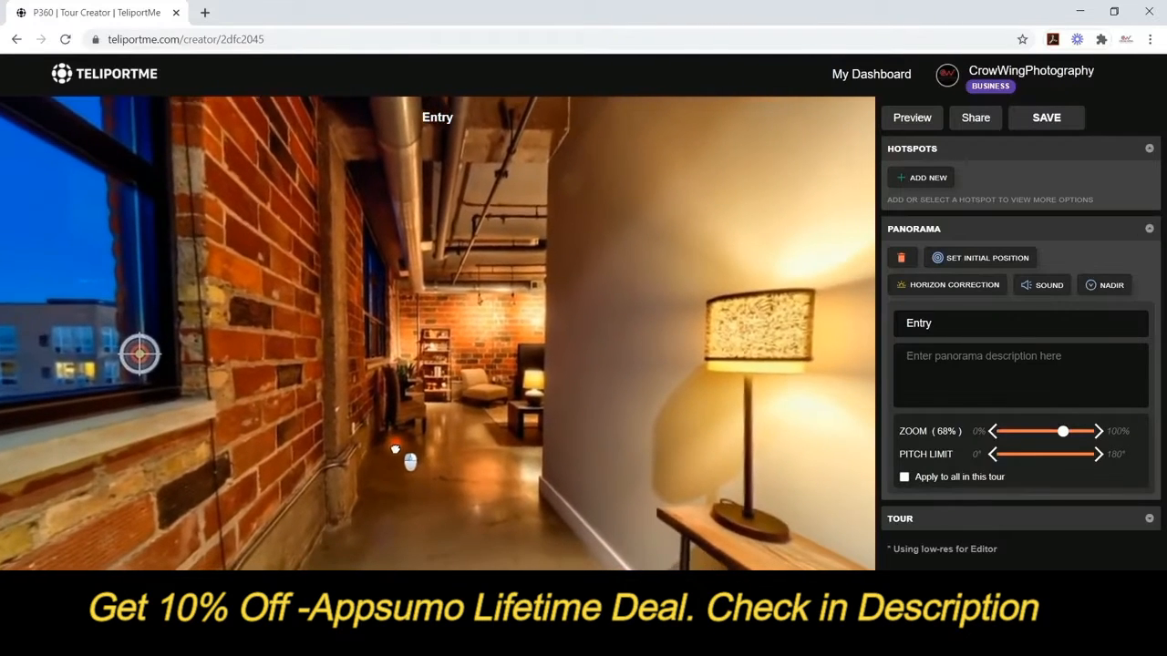
left_click(978, 264)
Switch to LivingRoom and back to Entry, then tilt the view down to the floor rug.
left_click(264, 612)
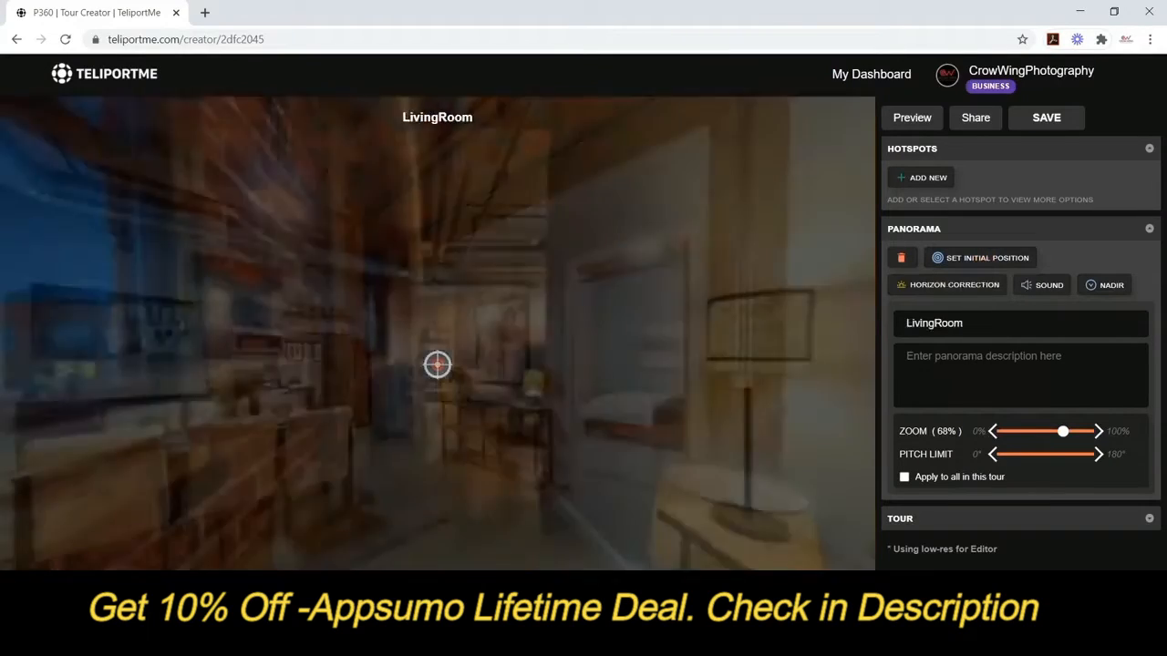
left_click(155, 613)
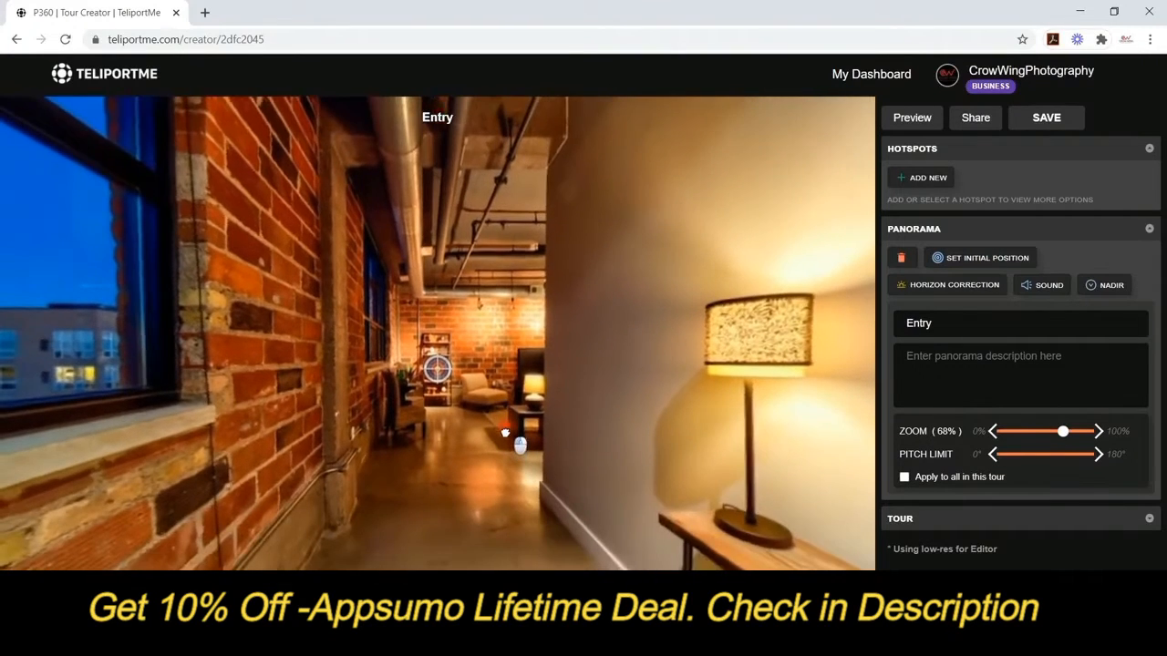
left_click_drag(510, 429, 469, 247)
left_click_drag(439, 428, 435, 234)
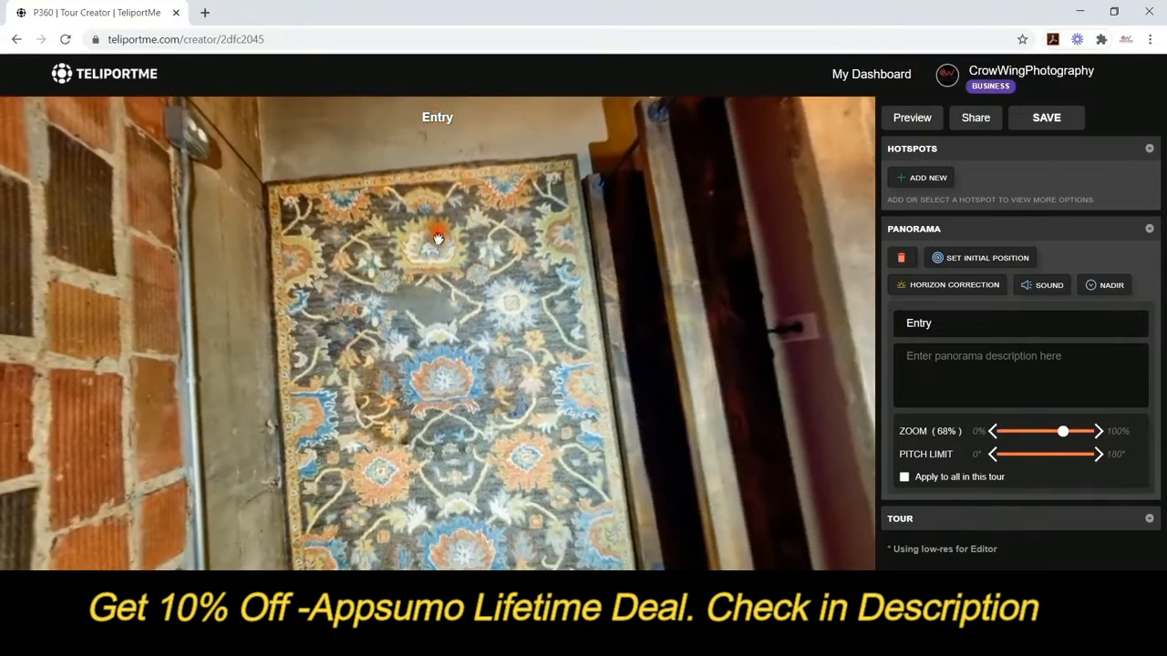
Set the Crow Wing logo as the tour's nadir image under TOUR > NADIR.
left_click(1146, 521)
left_click_drag(393, 428, 278, 410)
scroll(985, 561, "down", 1)
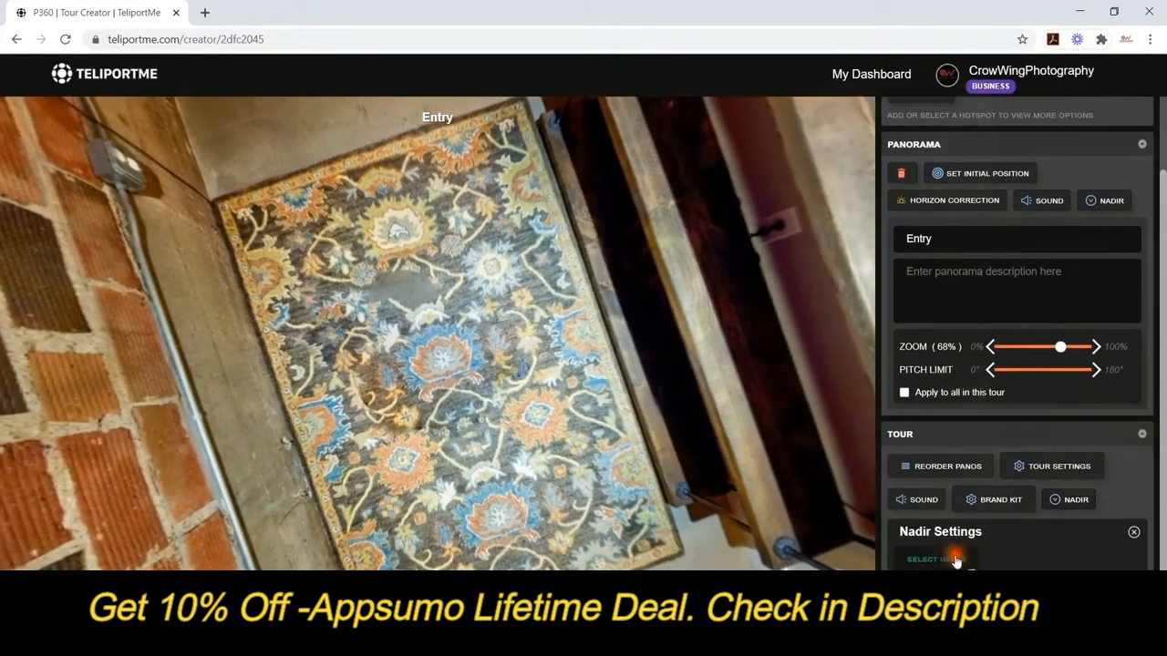
left_click(951, 558)
scroll(333, 365, "down", 3)
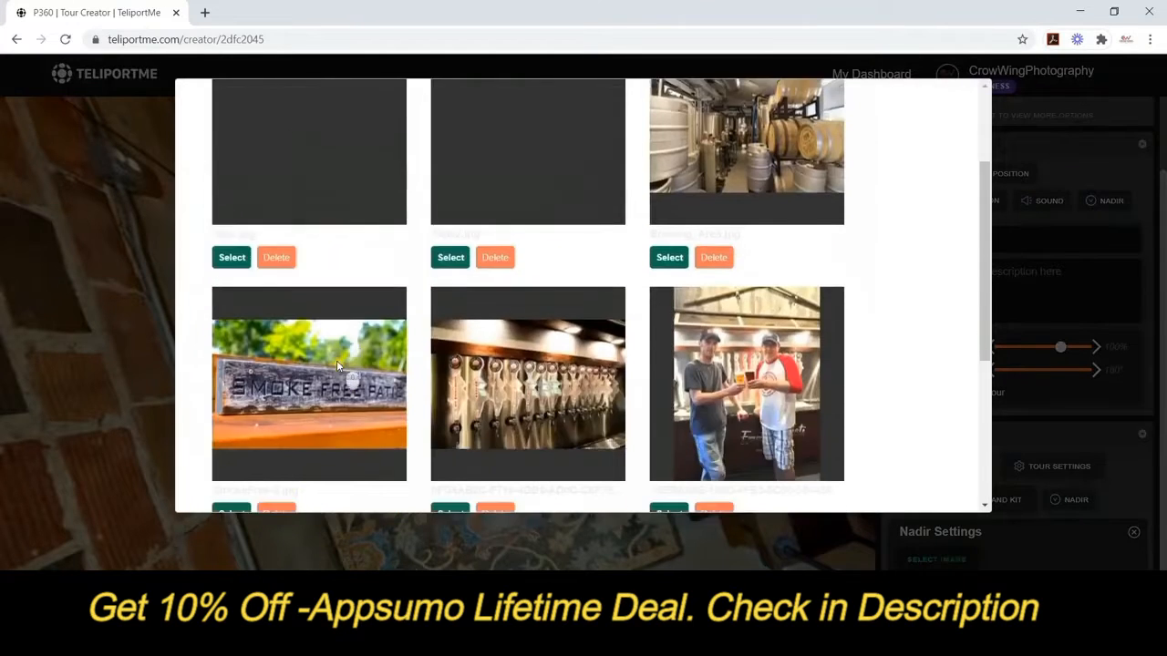
scroll(347, 377, "up", 3)
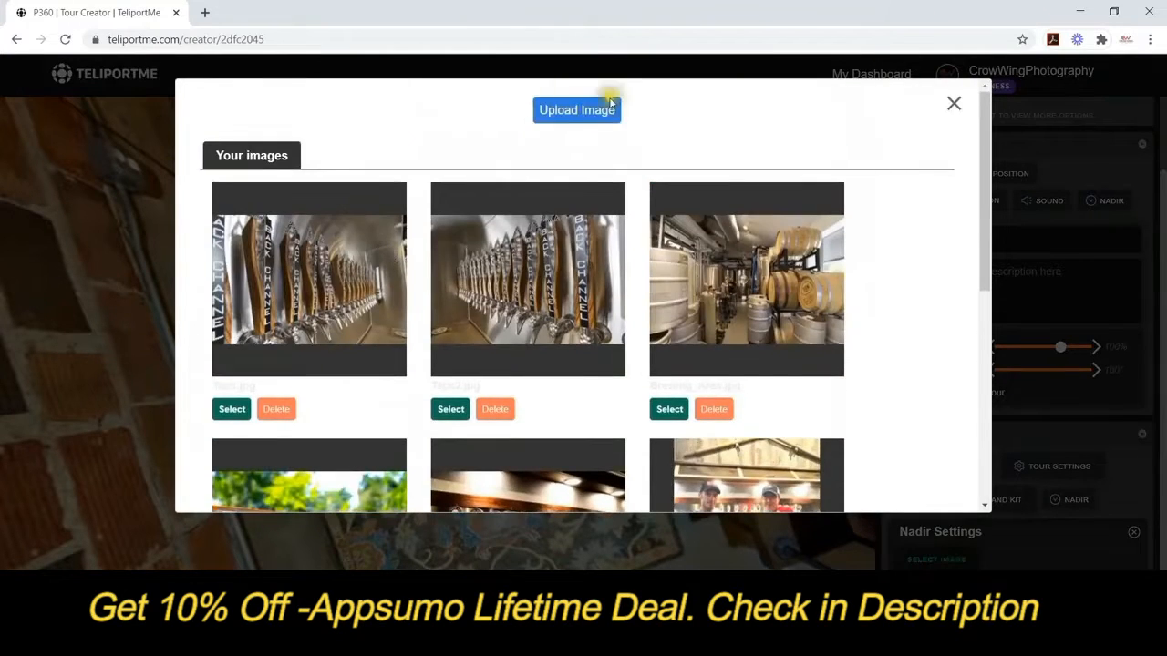
scroll(517, 265, "down", 5)
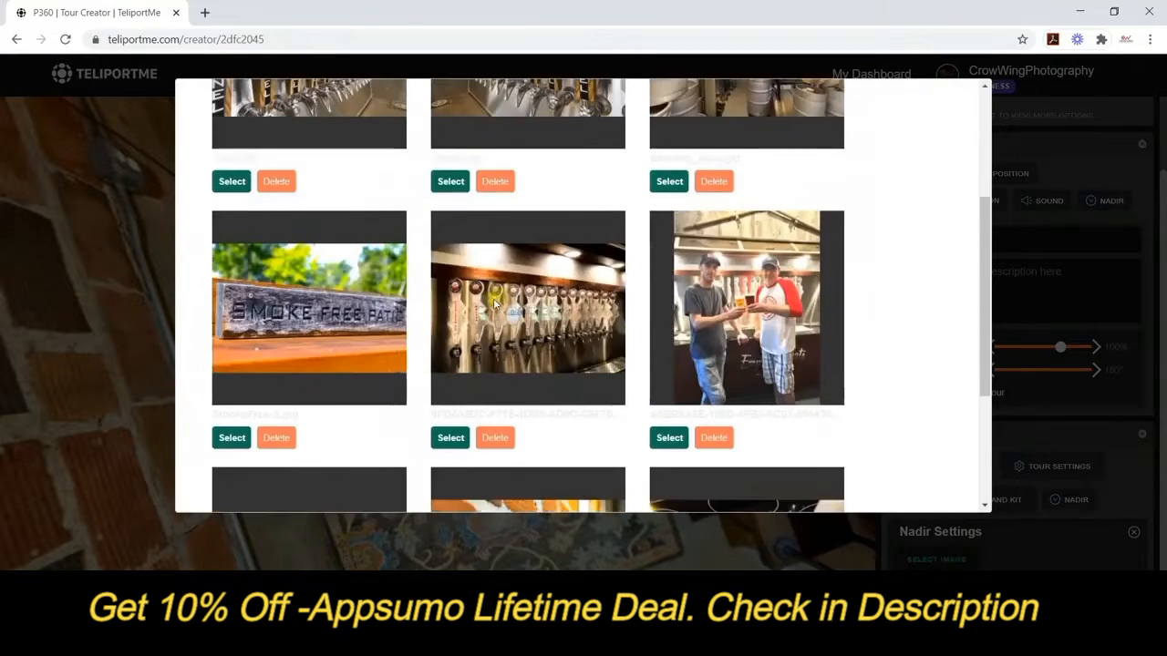
left_click(242, 472)
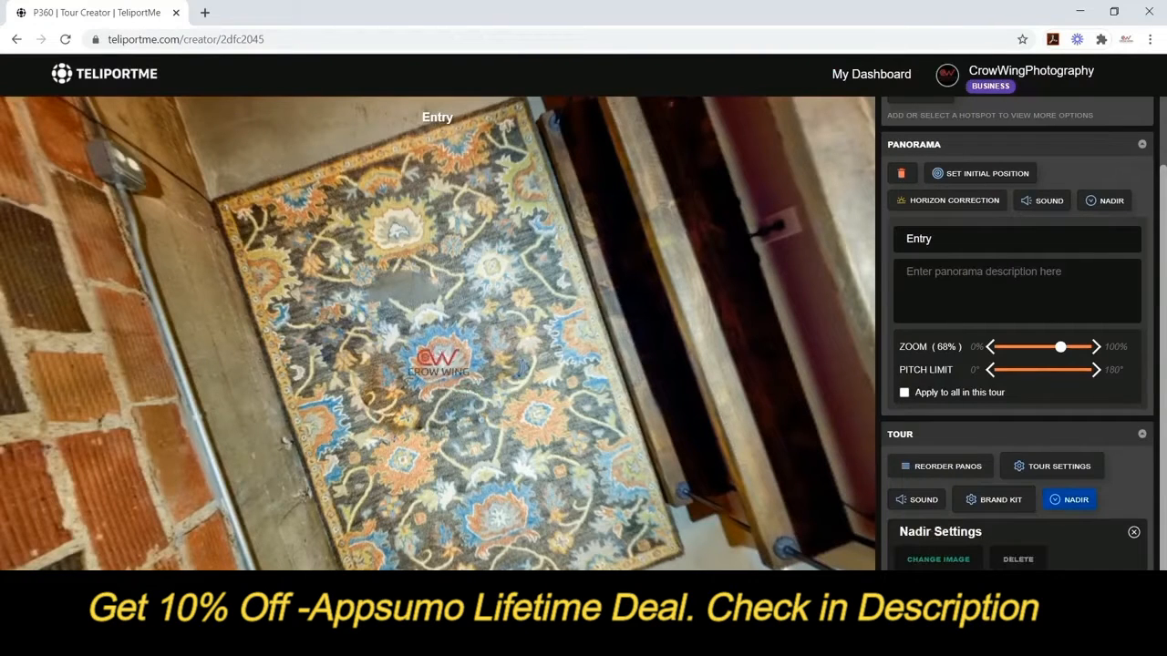
left_click_drag(615, 516, 690, 520)
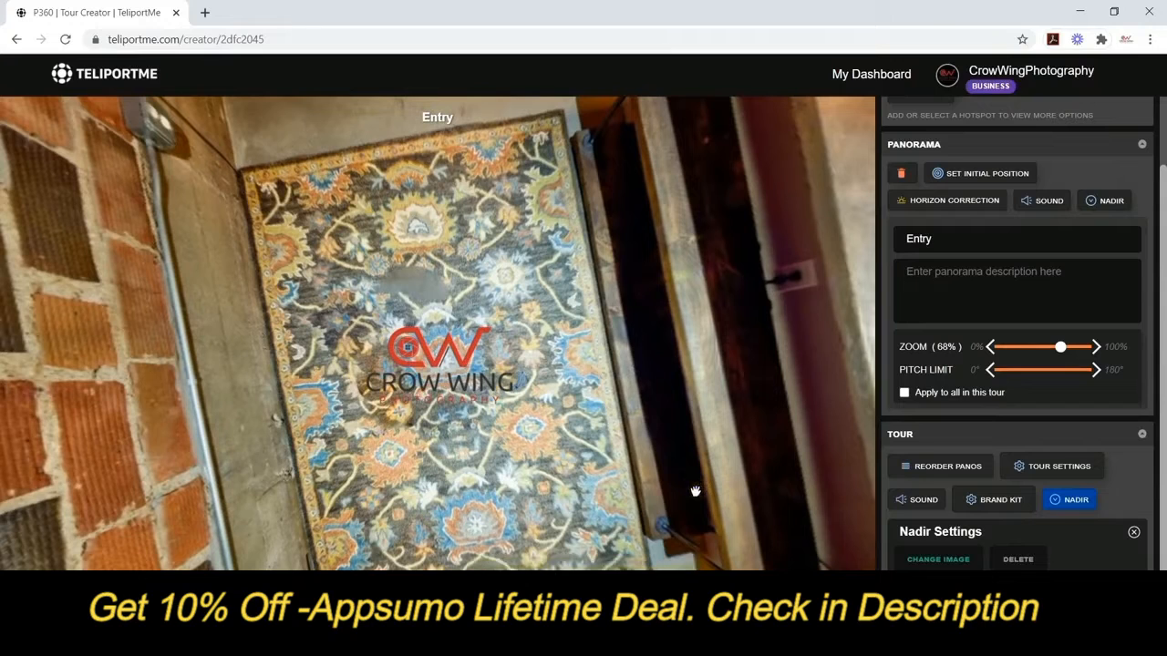
left_click(1134, 535)
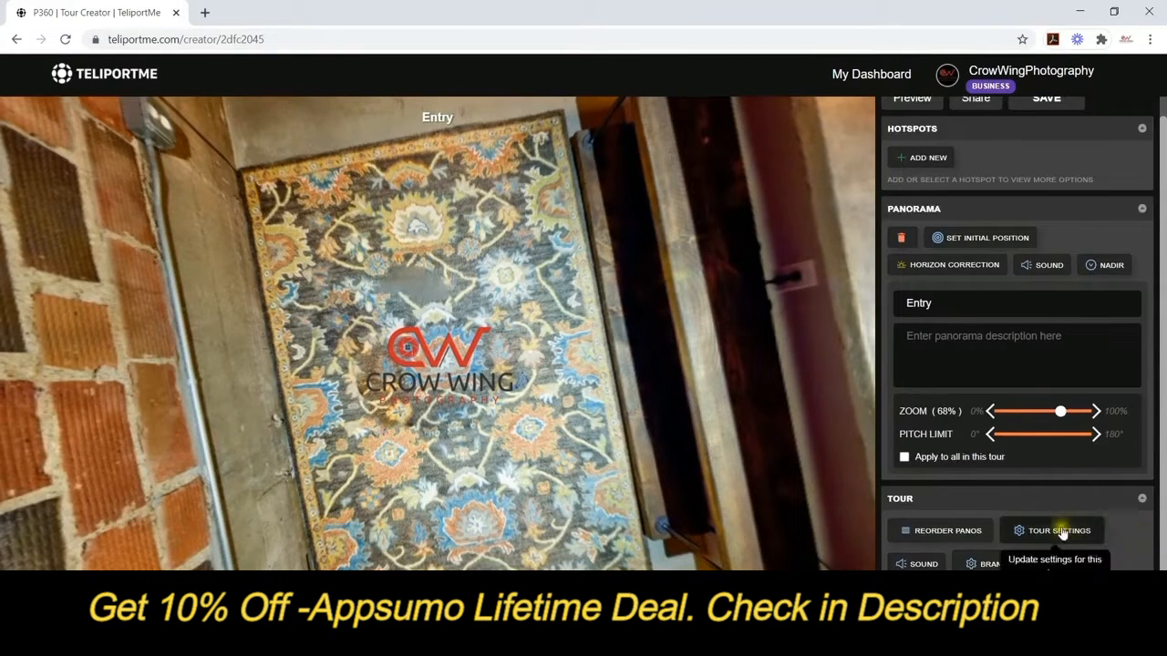
Check the nadir logo on the LivingRoom floor, then return to Entry.
left_click_drag(669, 242, 606, 199)
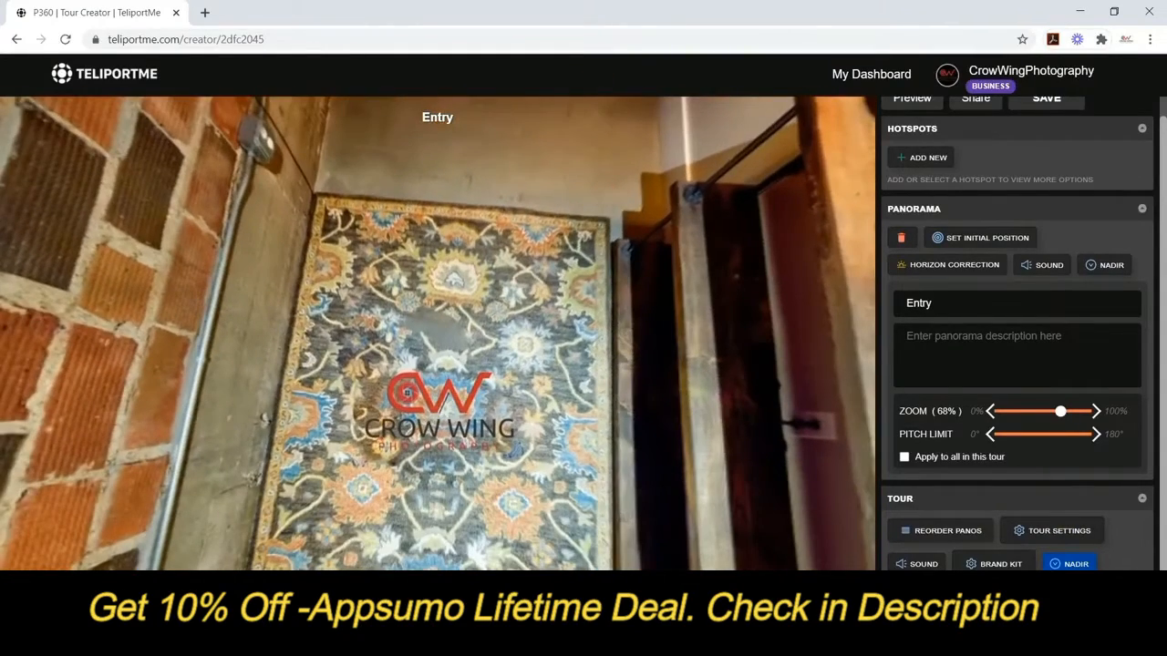
left_click(390, 594)
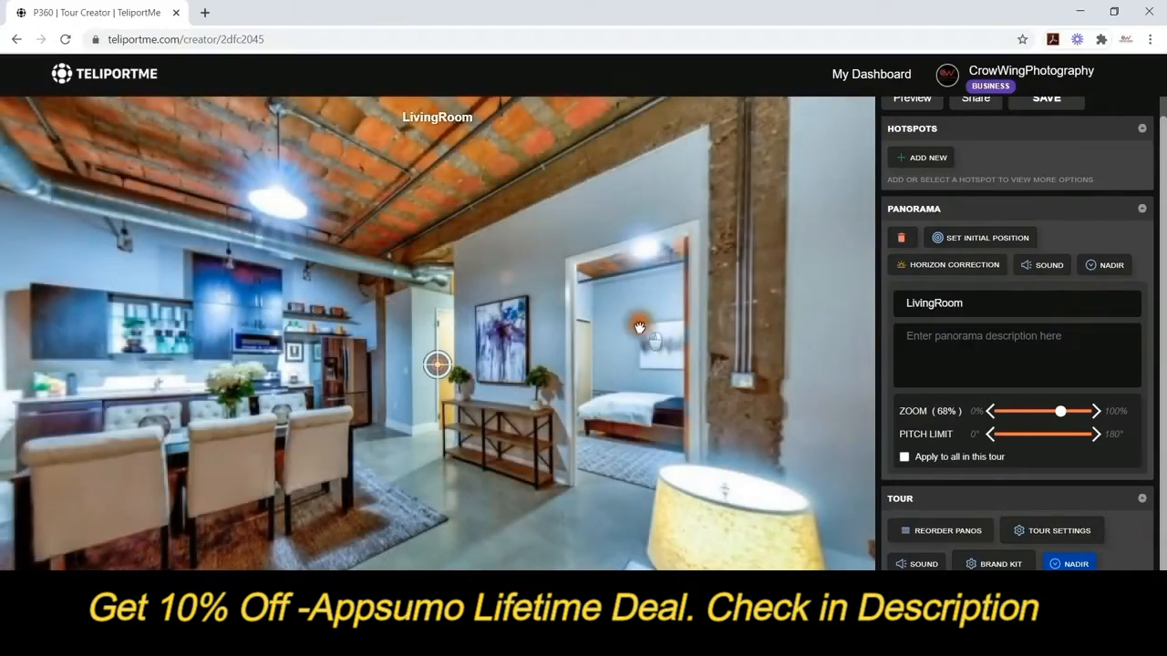
left_click_drag(640, 327, 739, 401)
left_click_drag(776, 148, 766, 270)
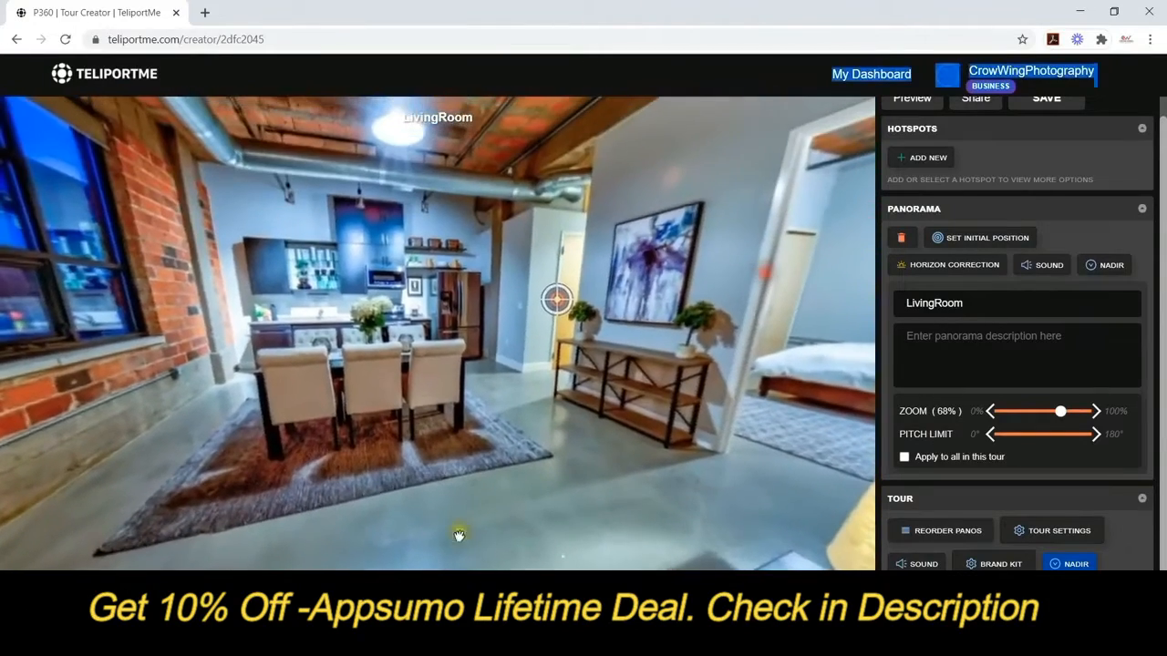
left_click(553, 304)
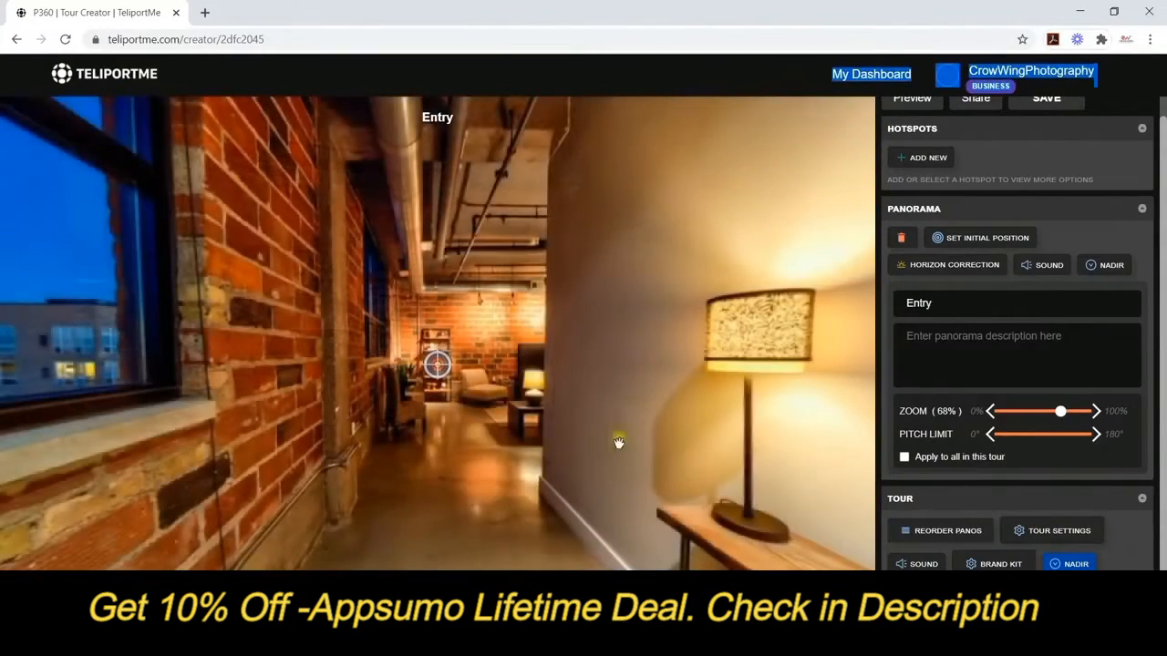
In Tour Settings, pick the Coldwell Banker Realty logo from the Your logos list.
left_click(1075, 533)
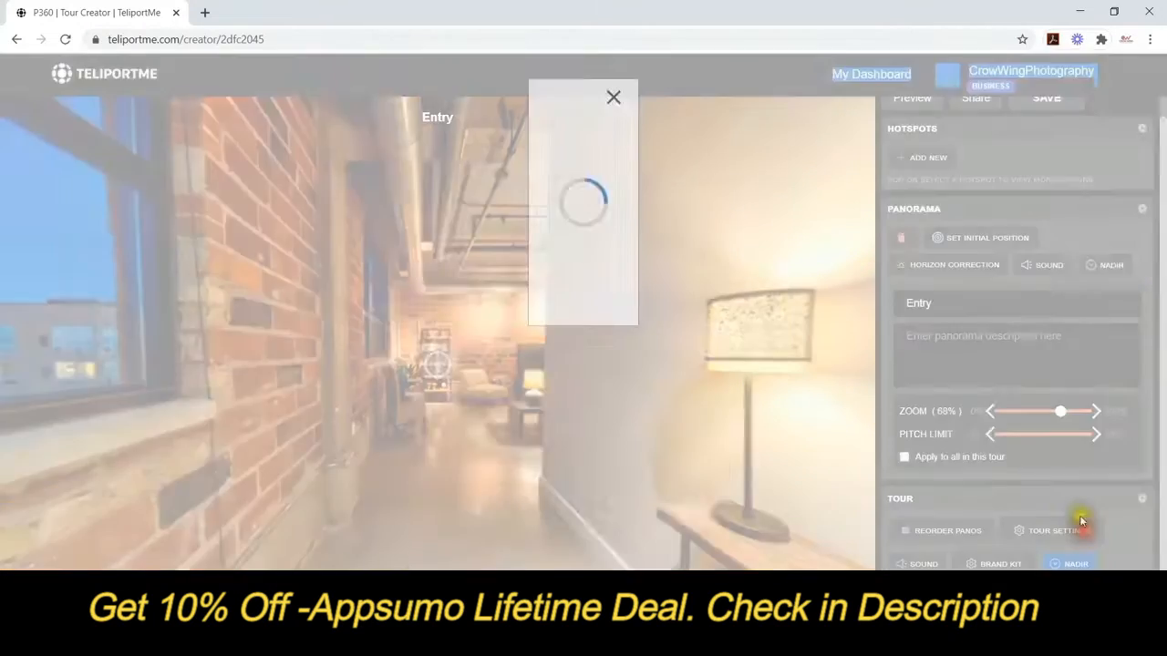
left_click(441, 206)
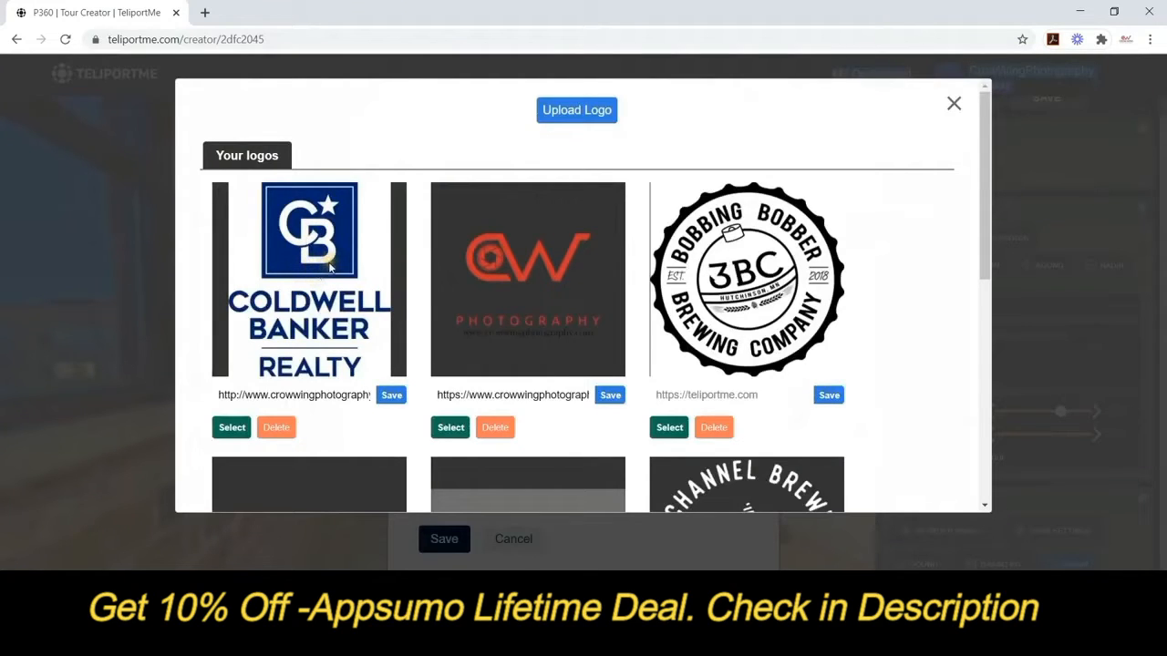
left_click(331, 264)
left_click(345, 395)
left_click(339, 396)
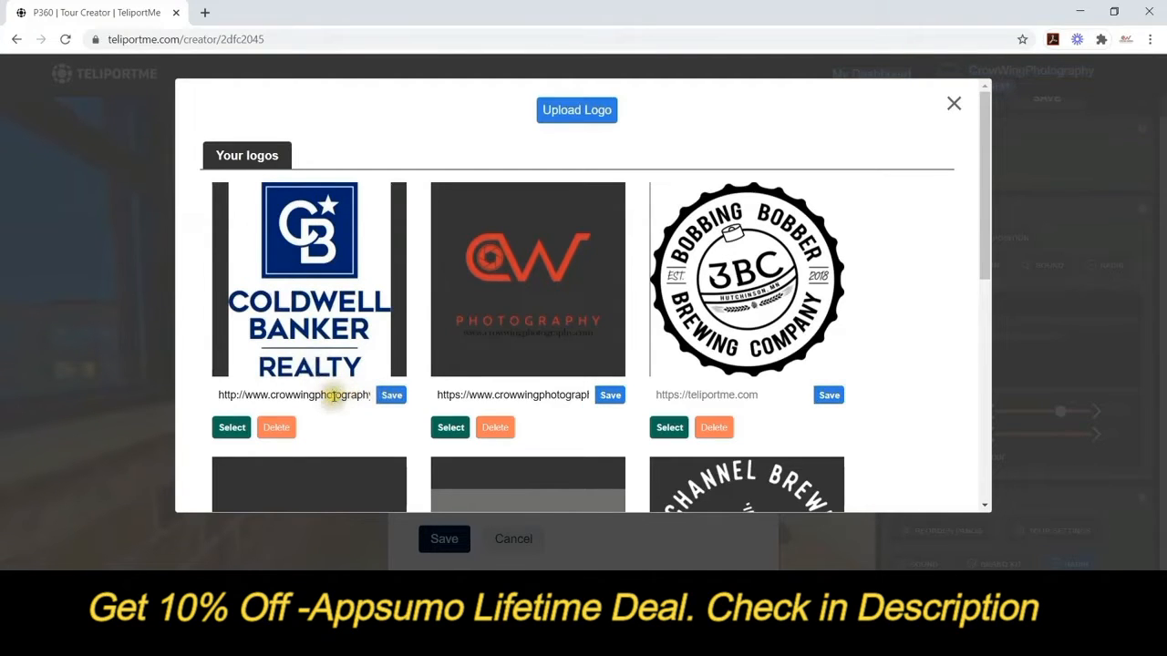
left_click(233, 427)
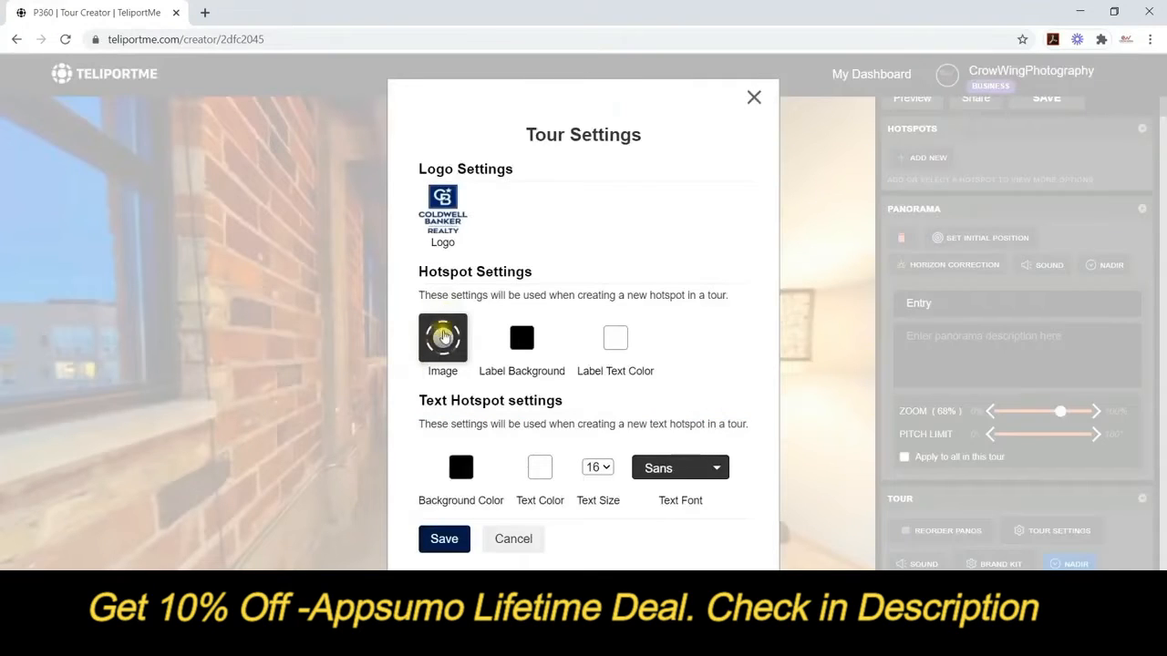
Set the default hotspot icon to the small built-in ring.
left_click(444, 338)
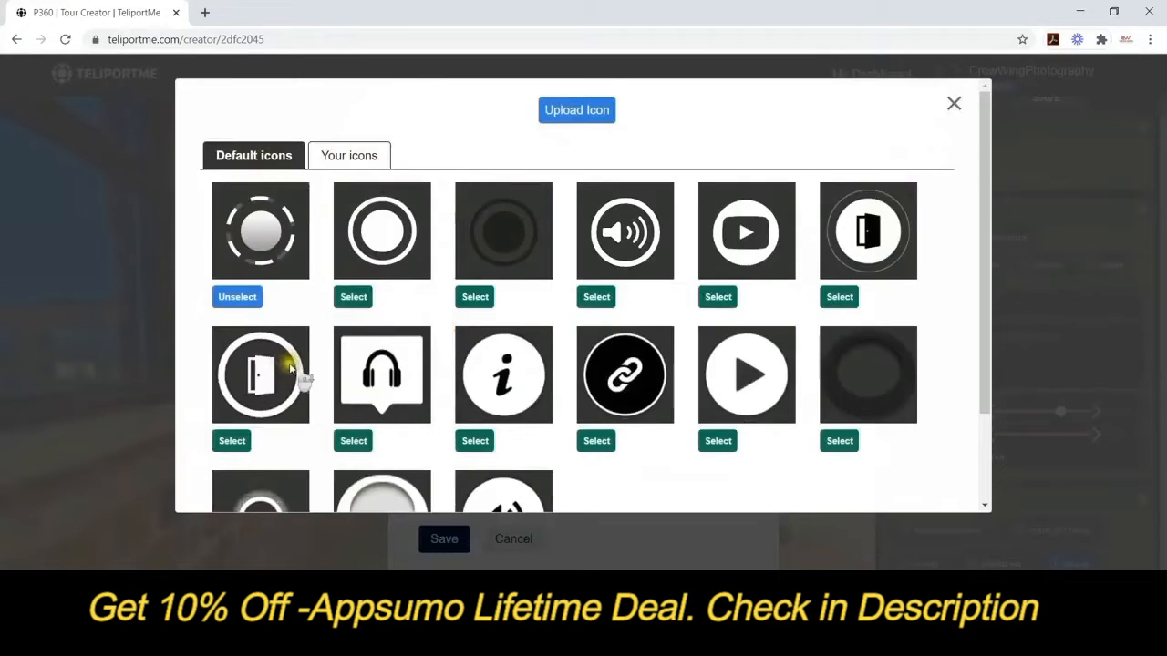
scroll(291, 369, "down", 2)
scroll(305, 377, "up", 2)
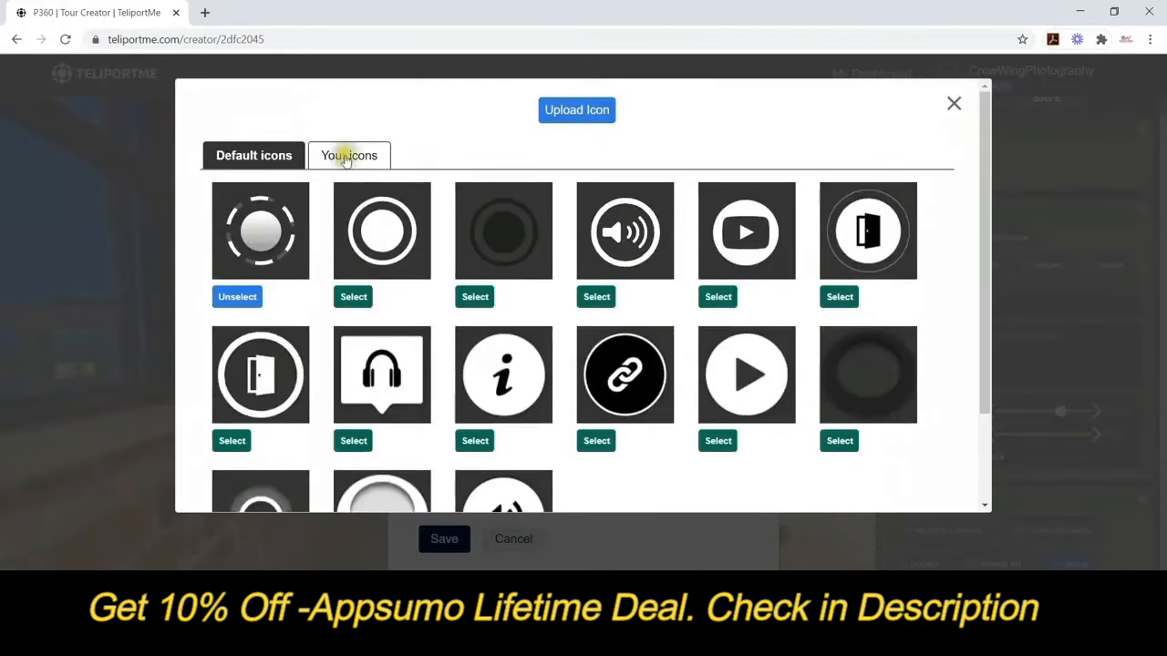
left_click(346, 157)
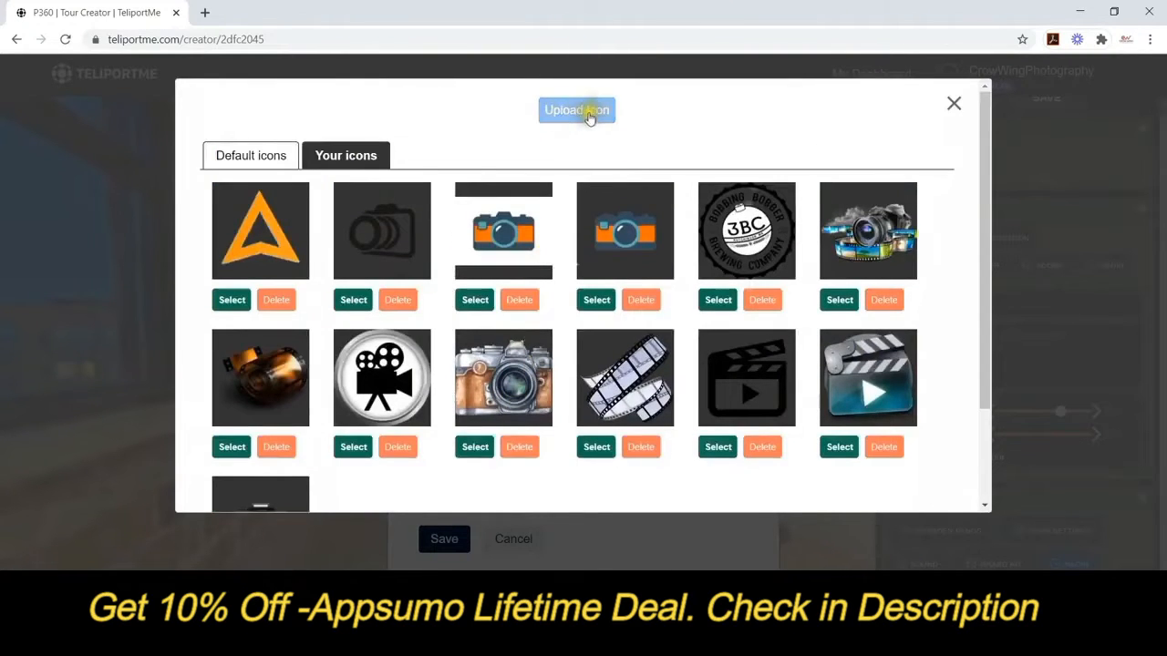
left_click(260, 155)
scroll(282, 351, "down", 1)
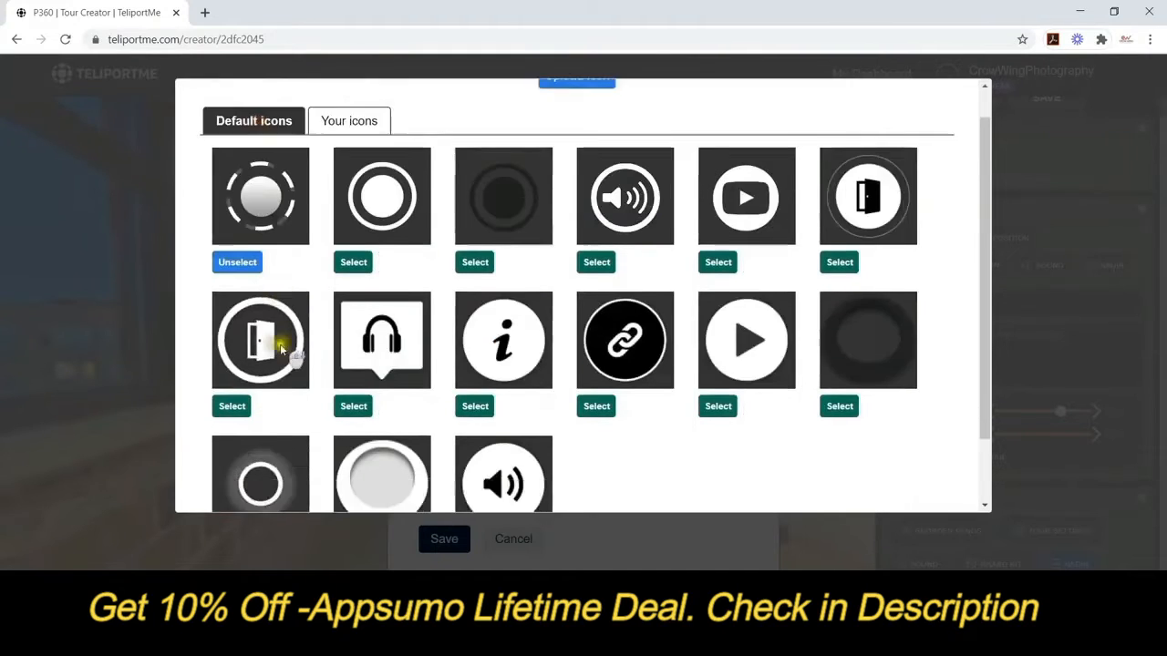
scroll(283, 351, "down", 2)
left_click(232, 474)
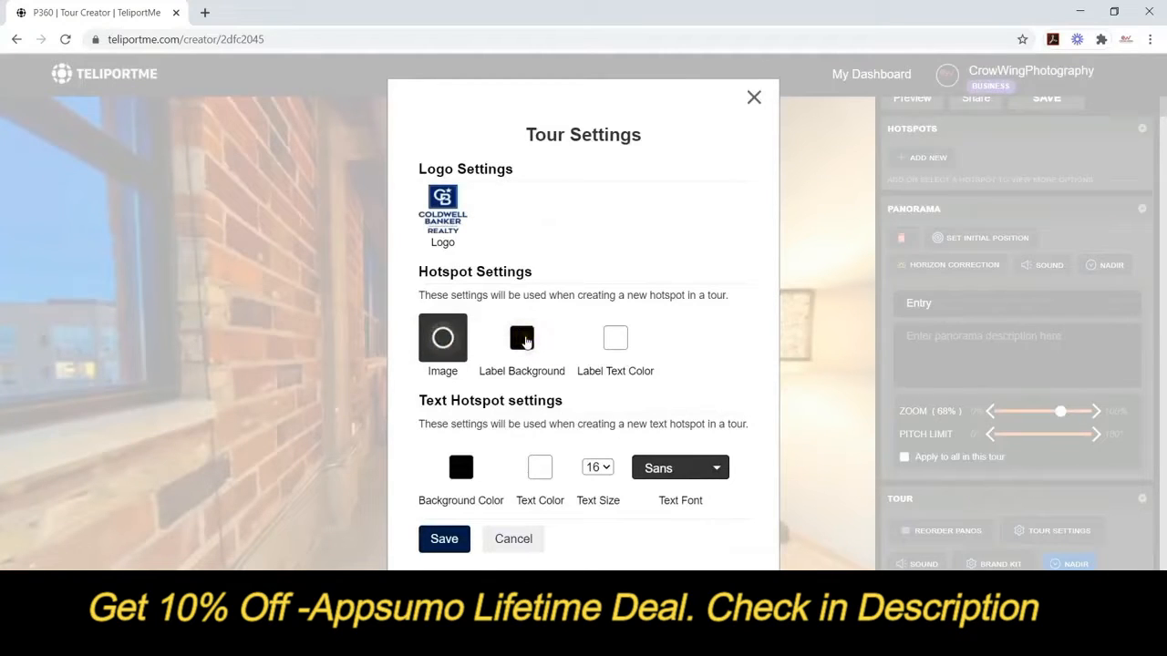
Make the hotspot label background transparent and save the tour settings.
left_click(522, 338)
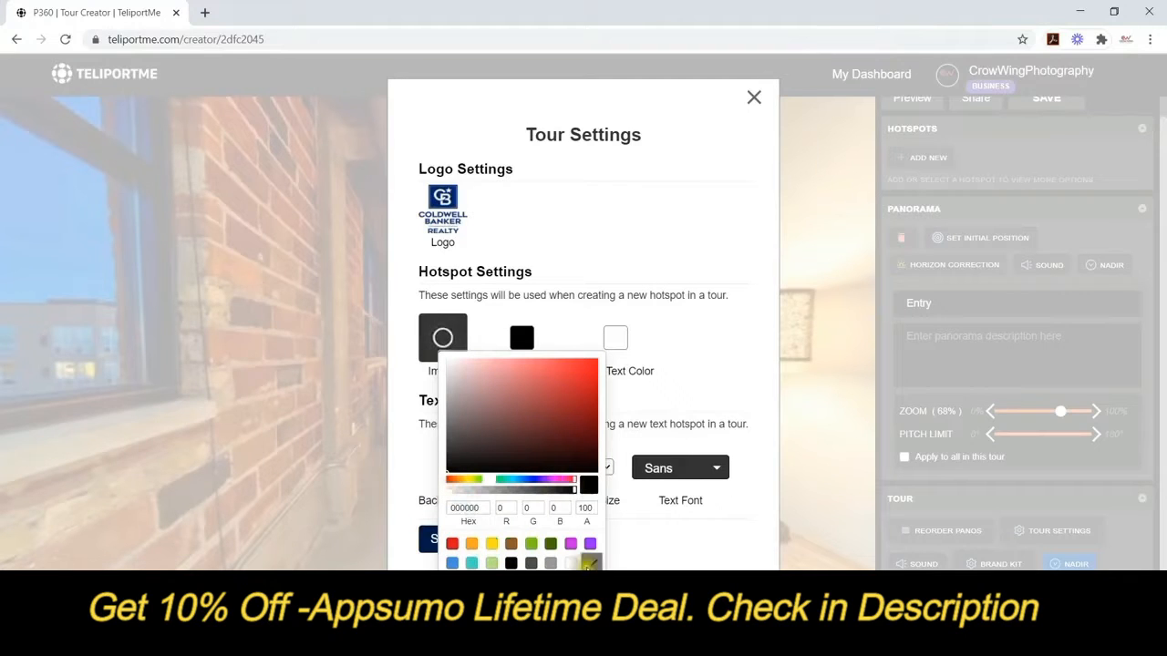
left_click(588, 564)
left_click(523, 340)
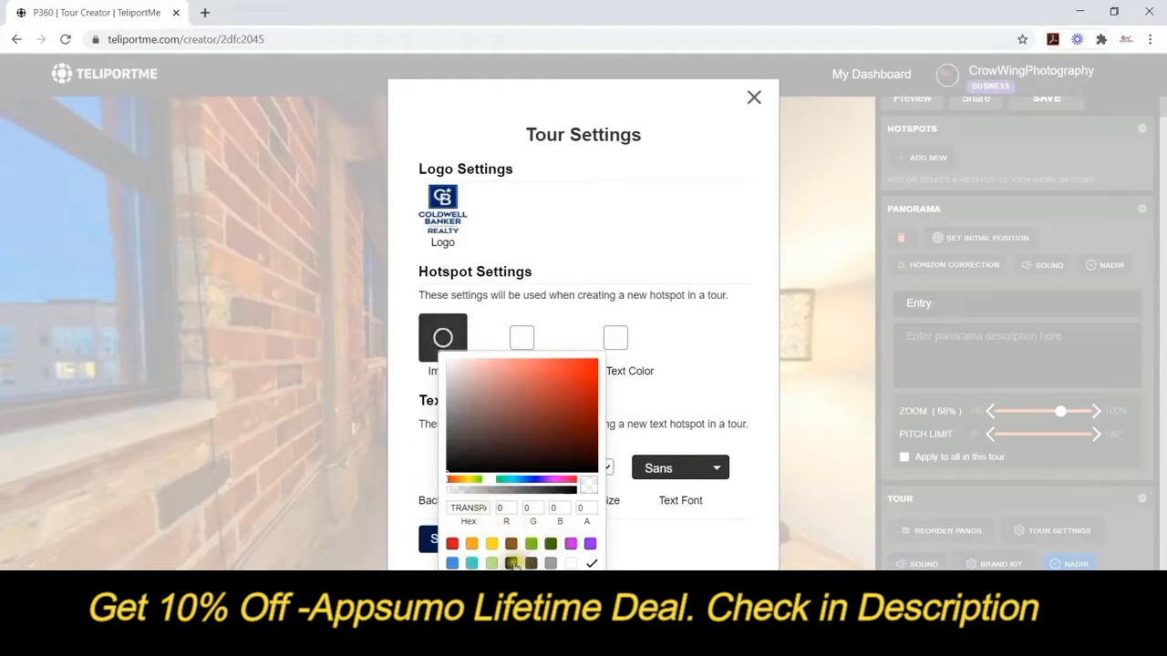
left_click(589, 563)
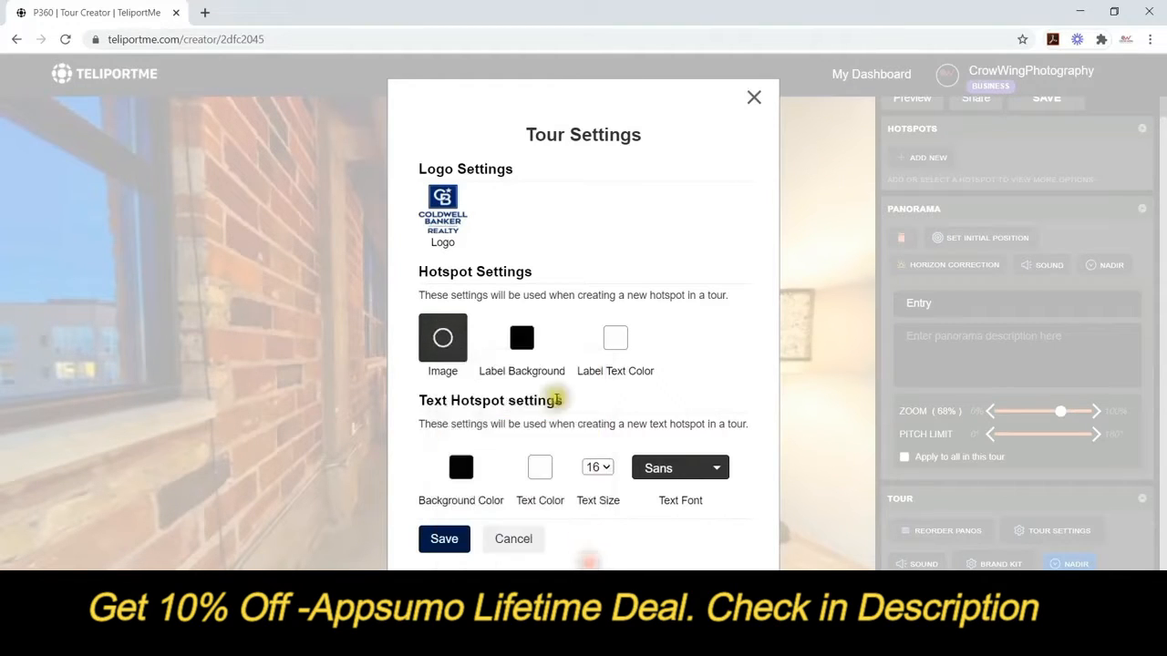
left_click(521, 337)
left_click(573, 490)
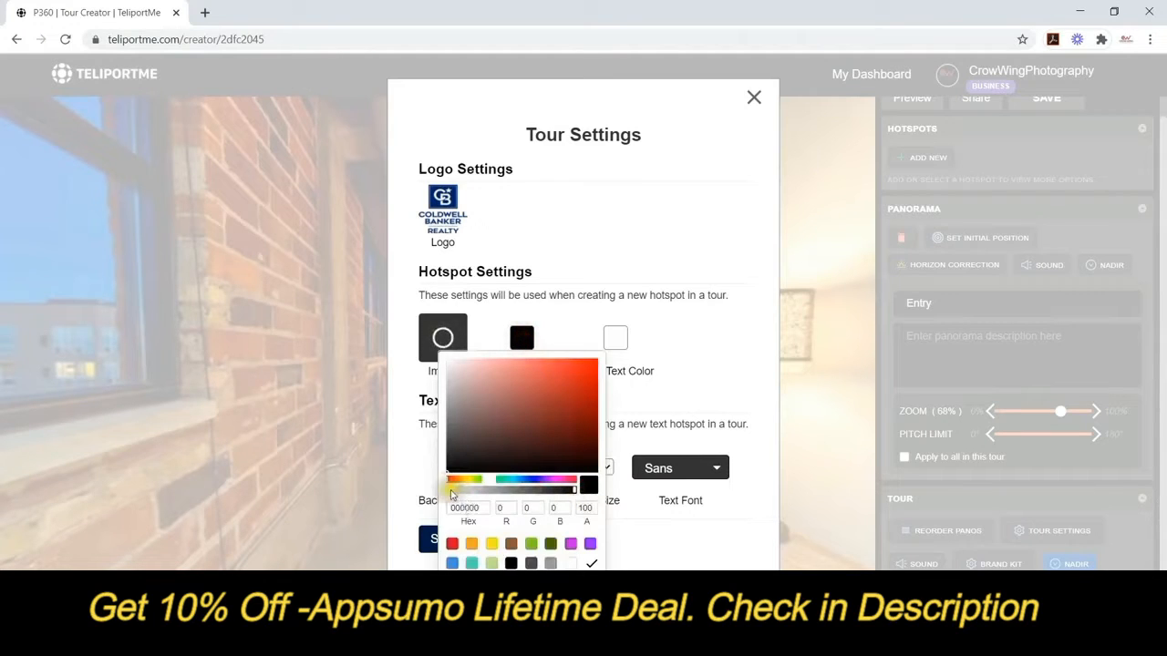
left_click(590, 564)
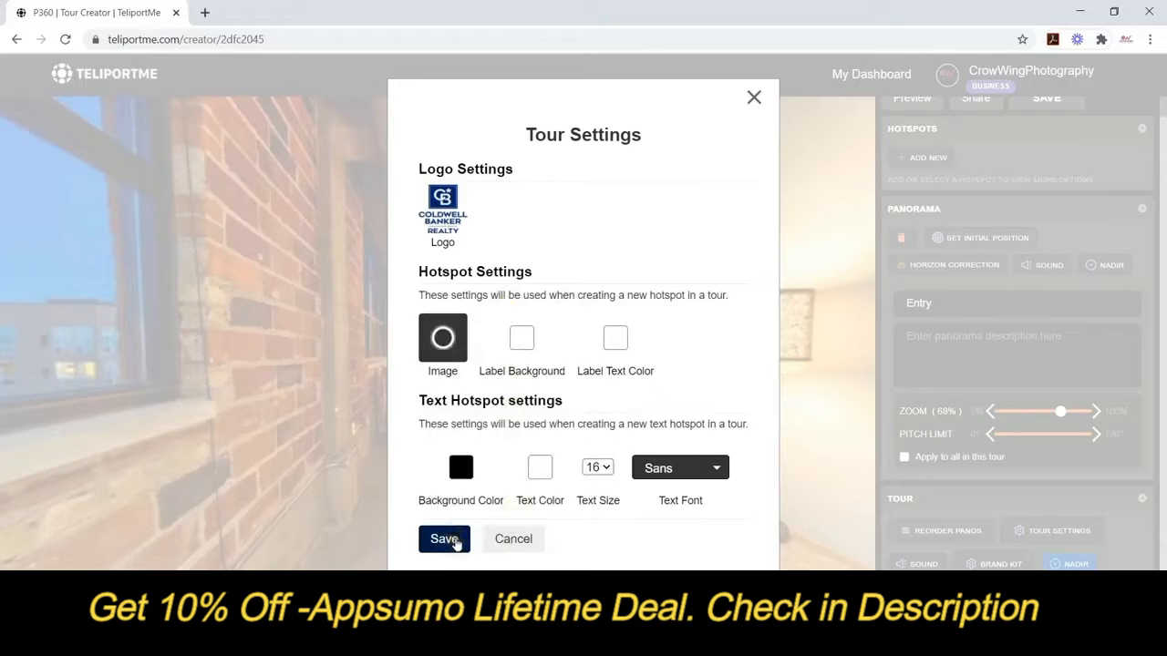
left_click(439, 539)
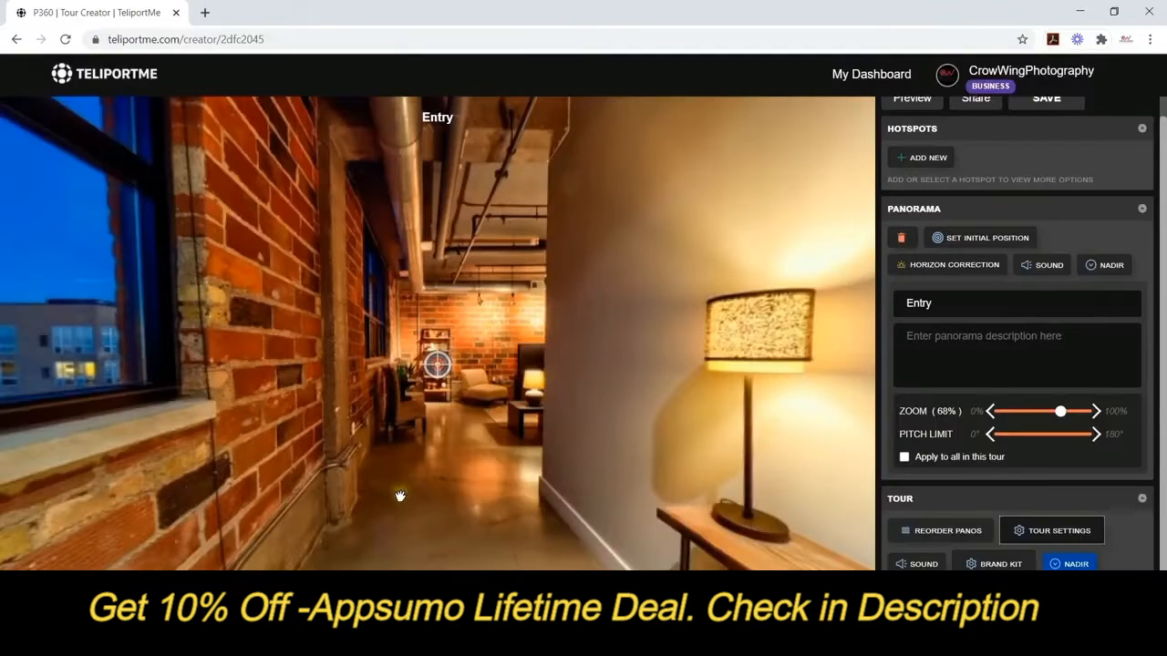
Add a new hotspot in the Entry panorama and place it down the hallway.
left_click_drag(540, 408, 587, 409)
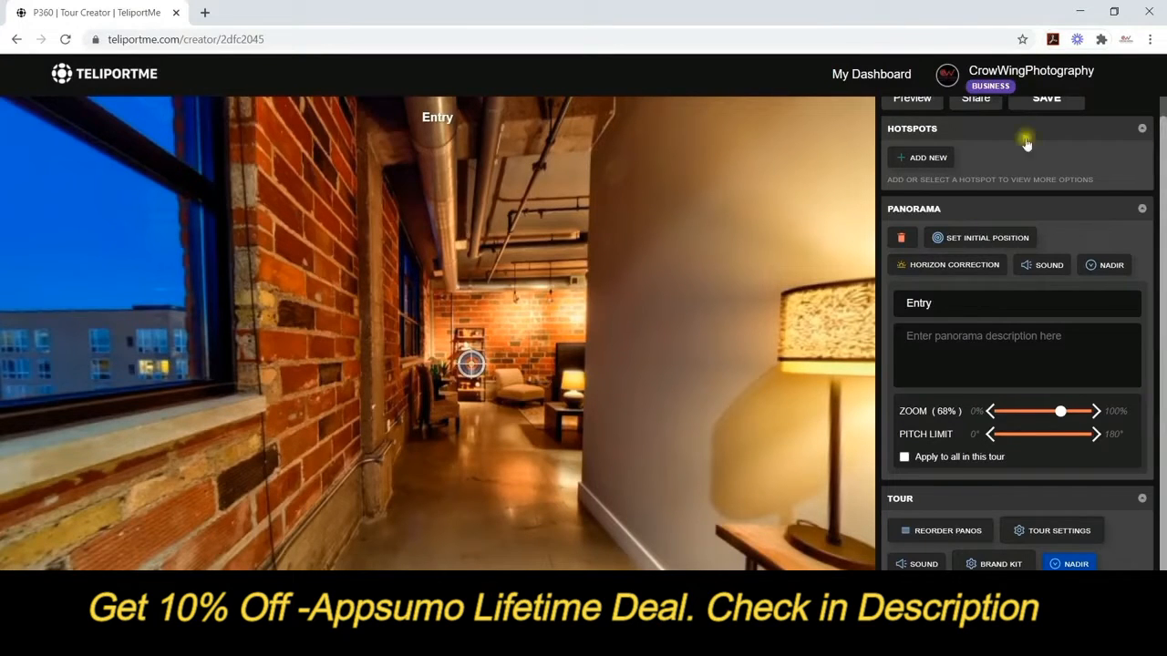
left_click(938, 160)
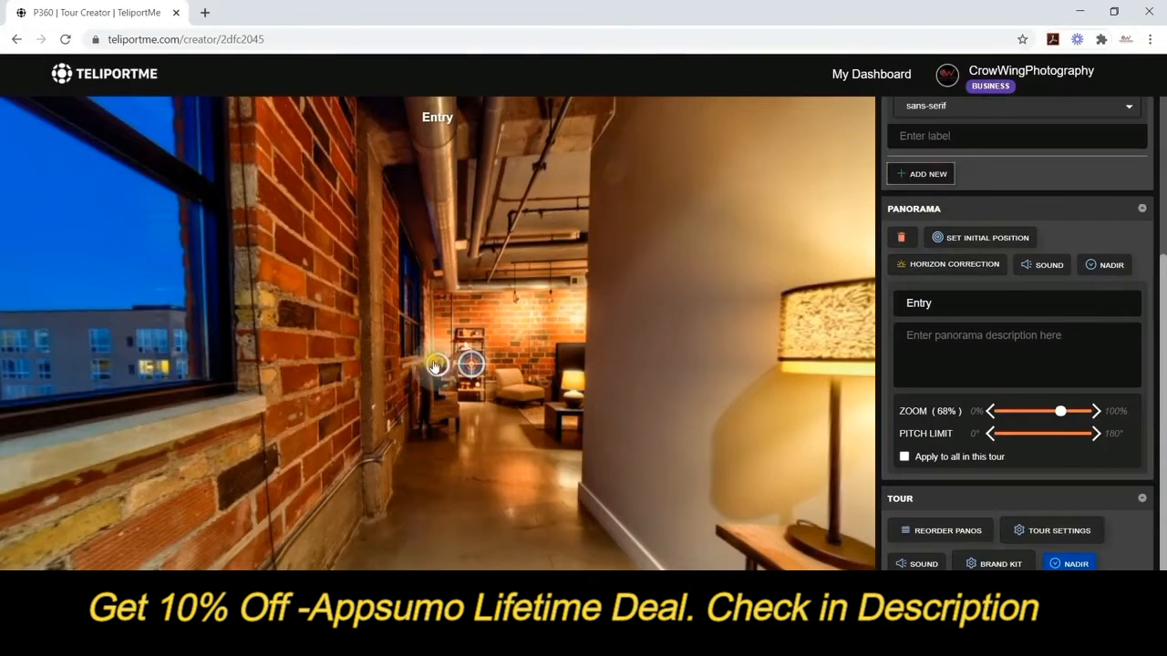
mouse_move(438, 365)
left_mouse_down()
mouse_move(483, 328)
mouse_move(472, 342)
mouse_move(493, 363)
left_mouse_up()
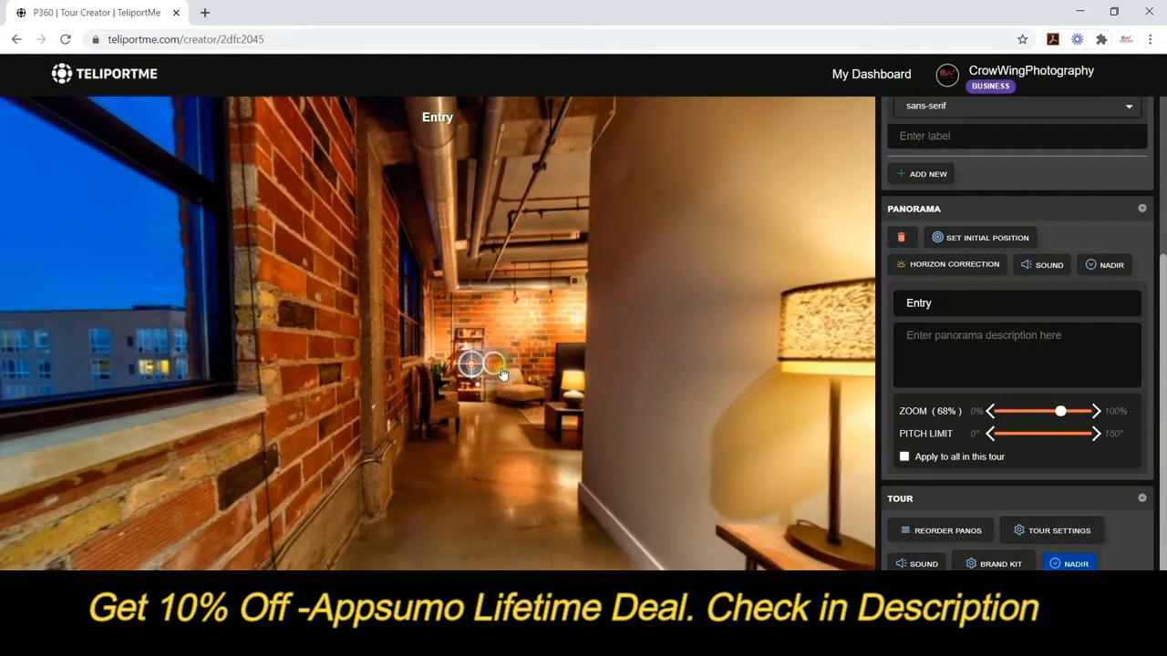
scroll(991, 222, "up", 3)
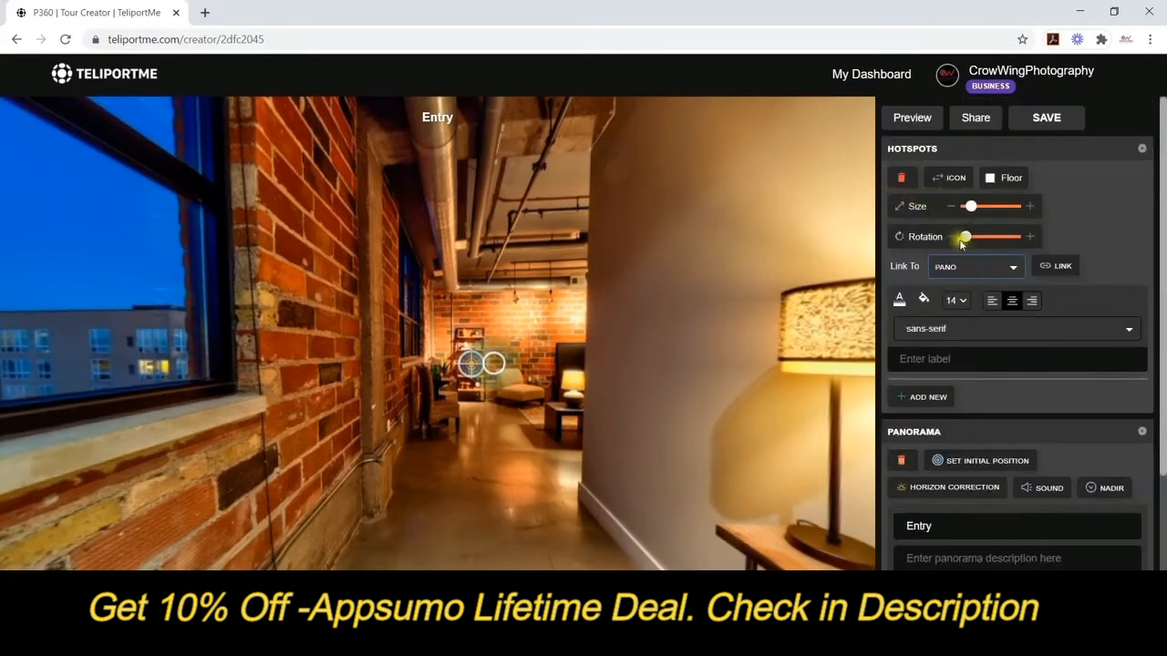
Link the hotspot to LivingRoom and label it 'Living Room' at font size 10.
left_click(1055, 270)
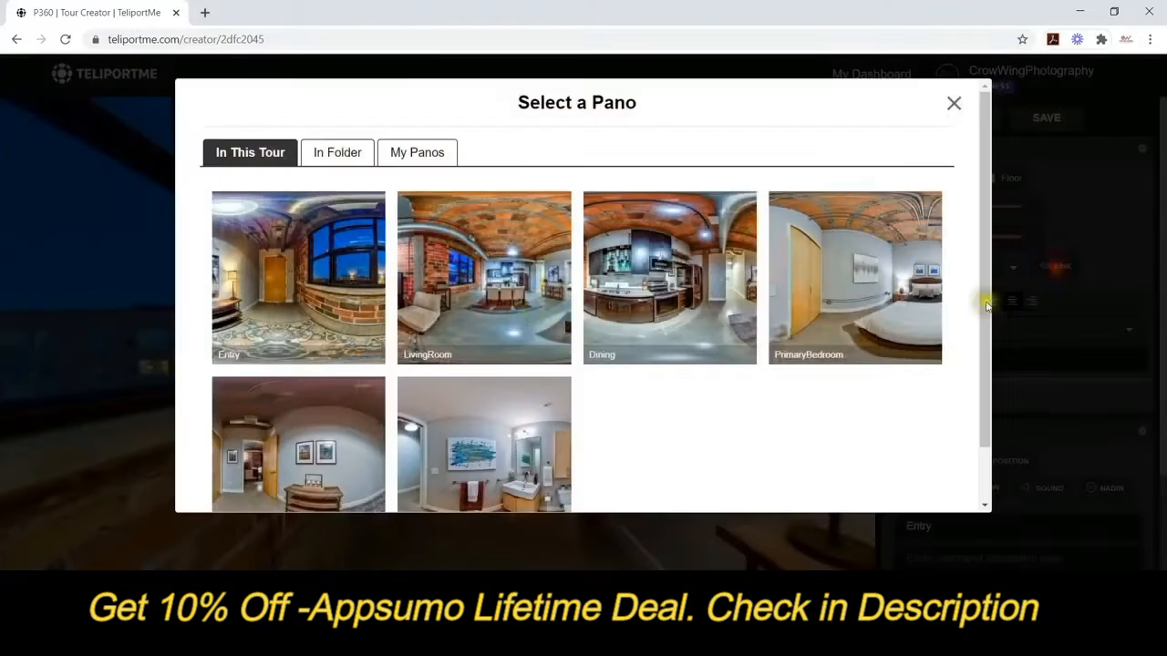
left_click(452, 304)
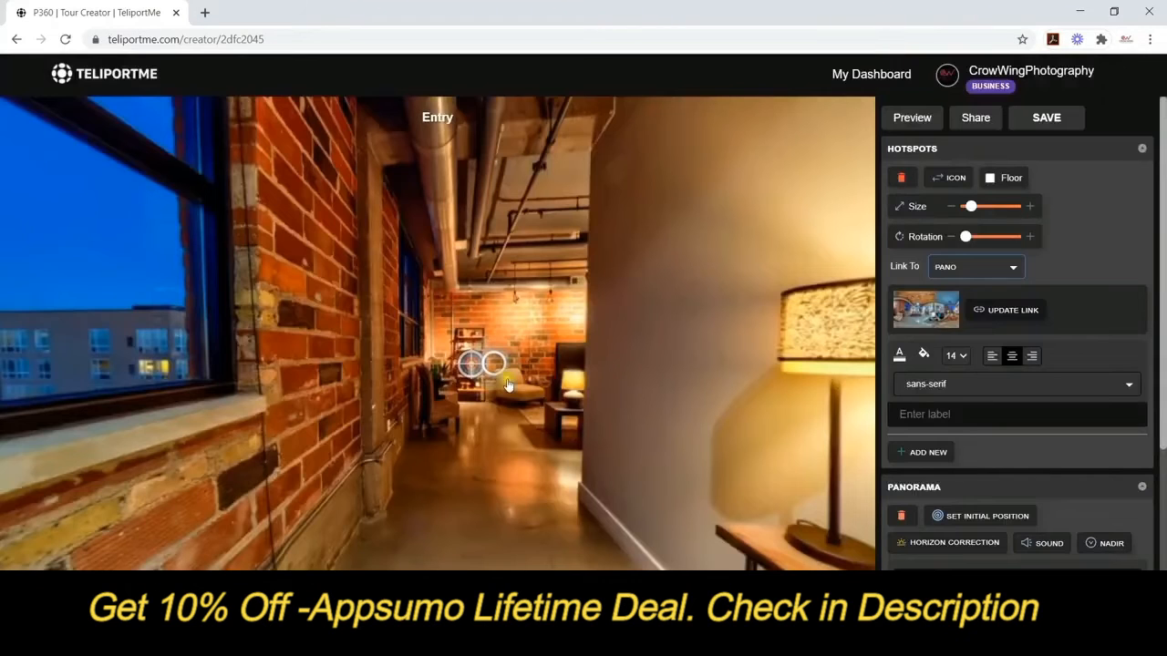
left_click(964, 357)
left_click(949, 374)
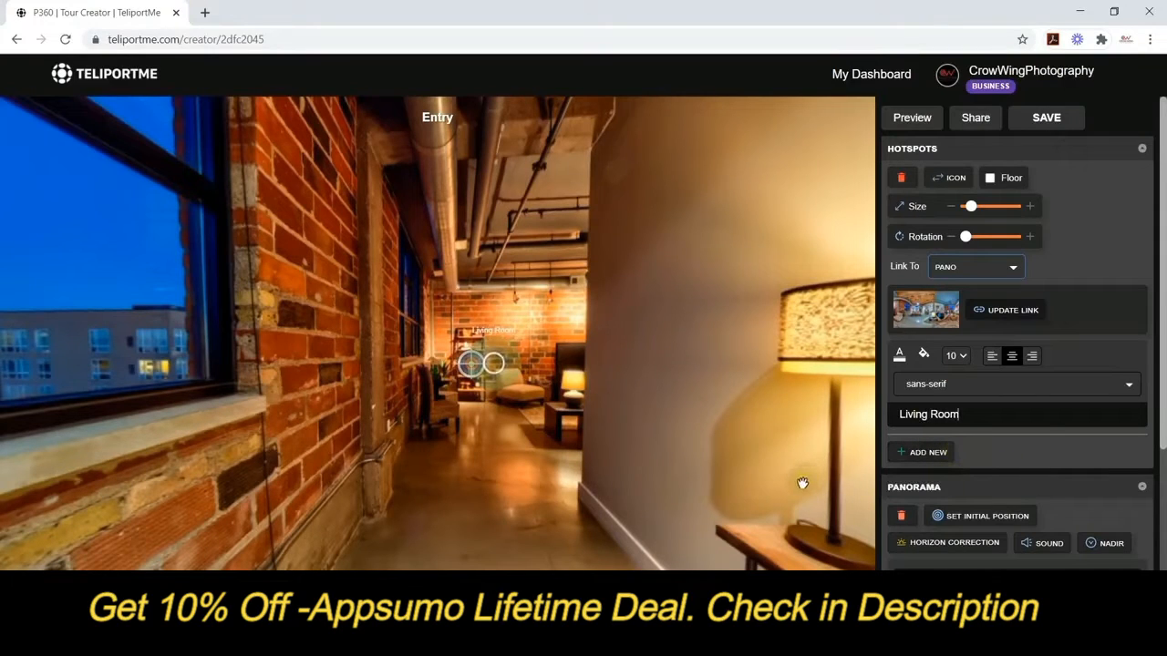
left_click(489, 478)
left_click_drag(550, 440, 455, 492)
Go into the LivingRoom panorama and add a size-10 hotspot by the window linked to Entry.
left_click(455, 363)
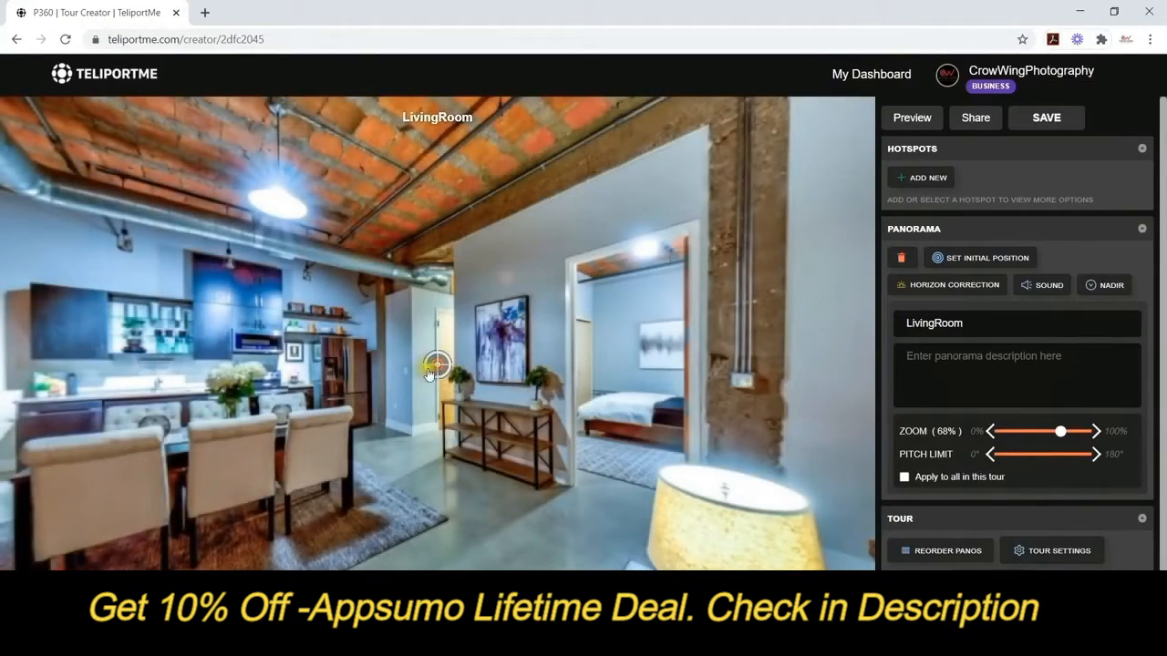
left_click_drag(436, 366, 209, 370)
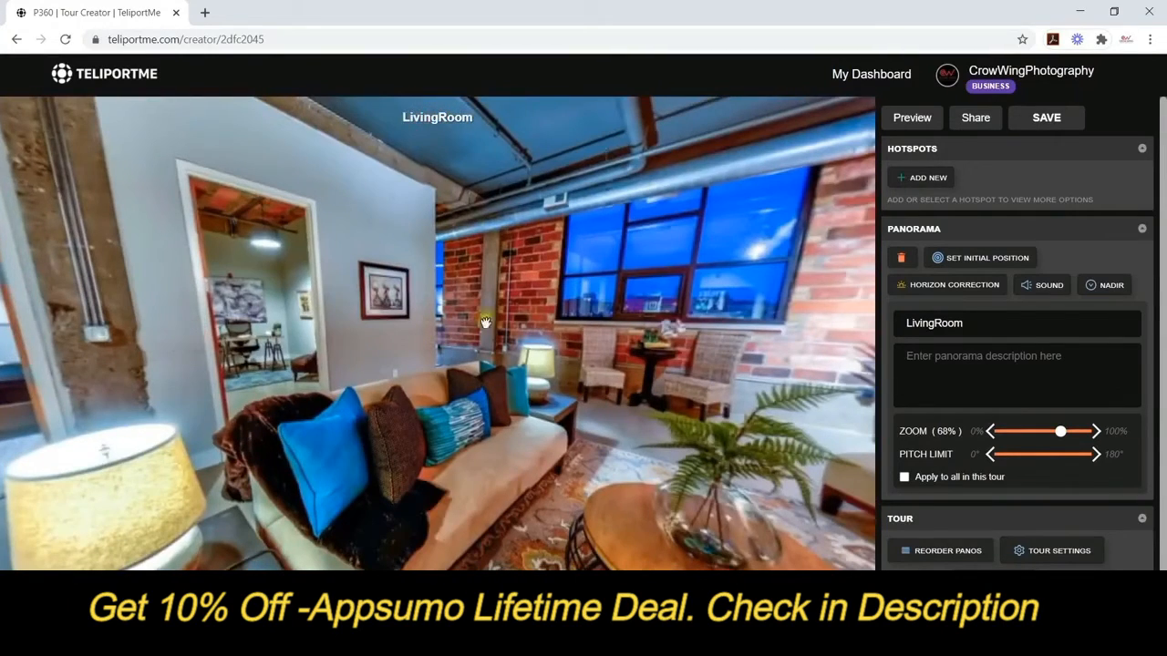
left_click(922, 177)
left_click_drag(436, 367, 450, 315)
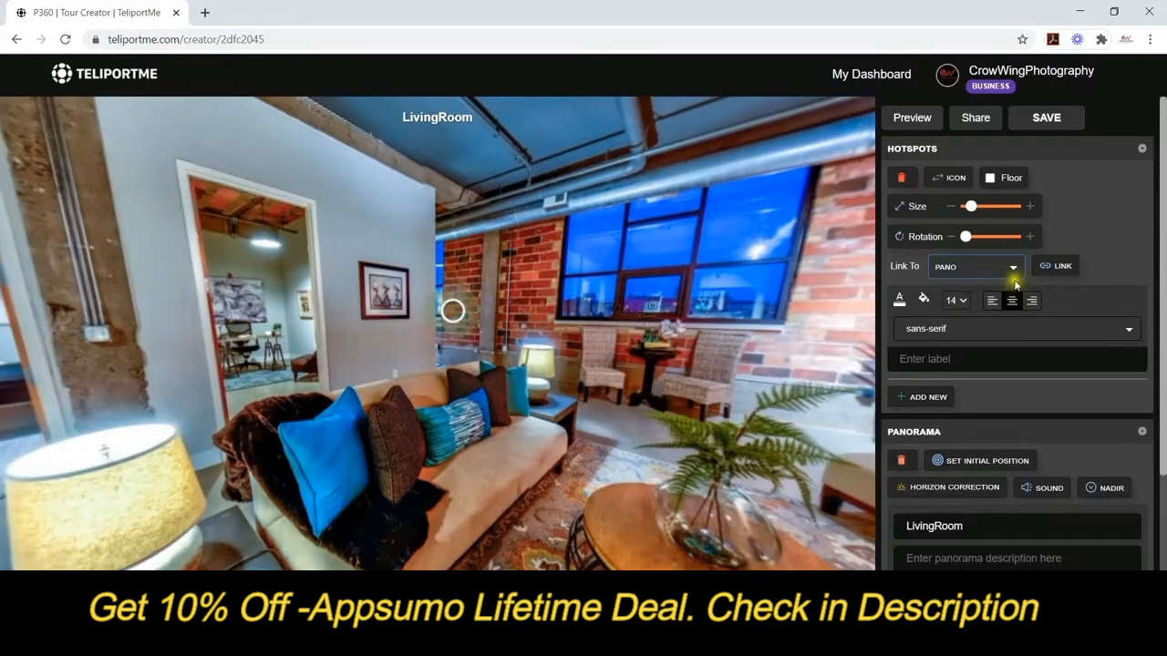
left_click(959, 300)
left_click(950, 322)
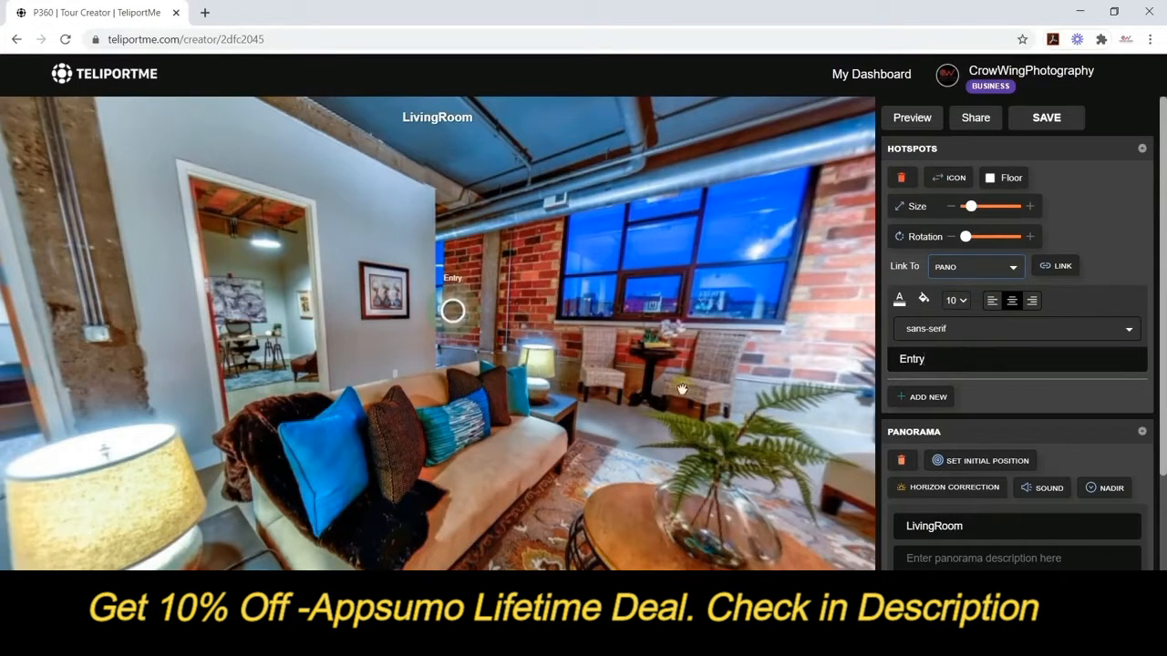
left_click(1057, 265)
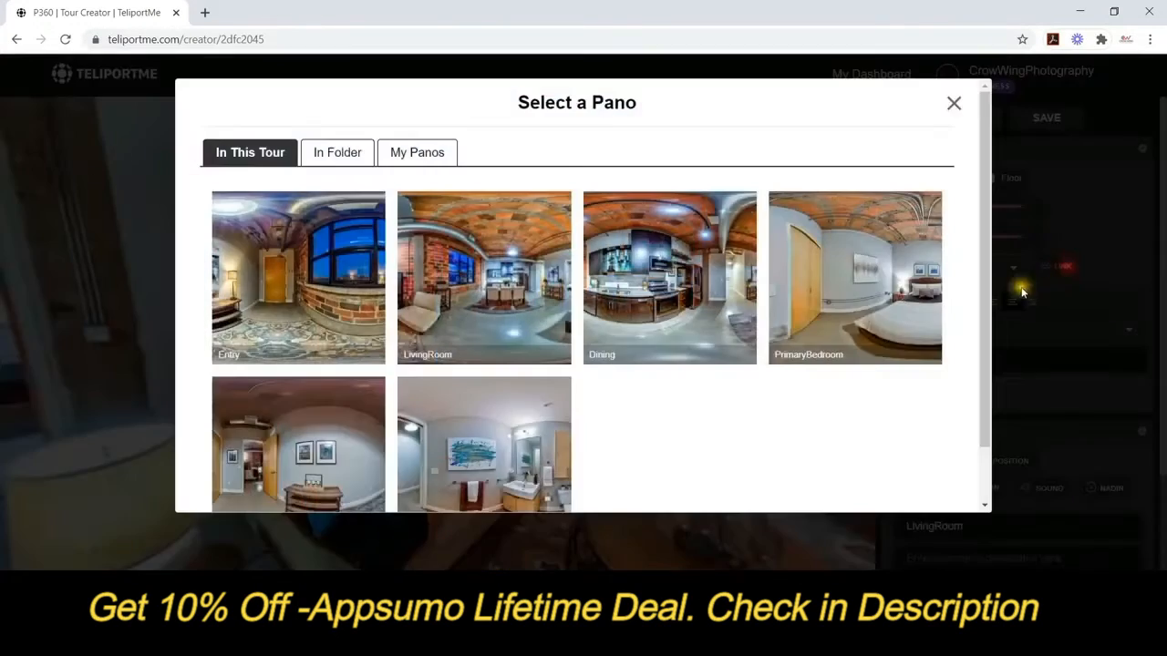
left_click(310, 311)
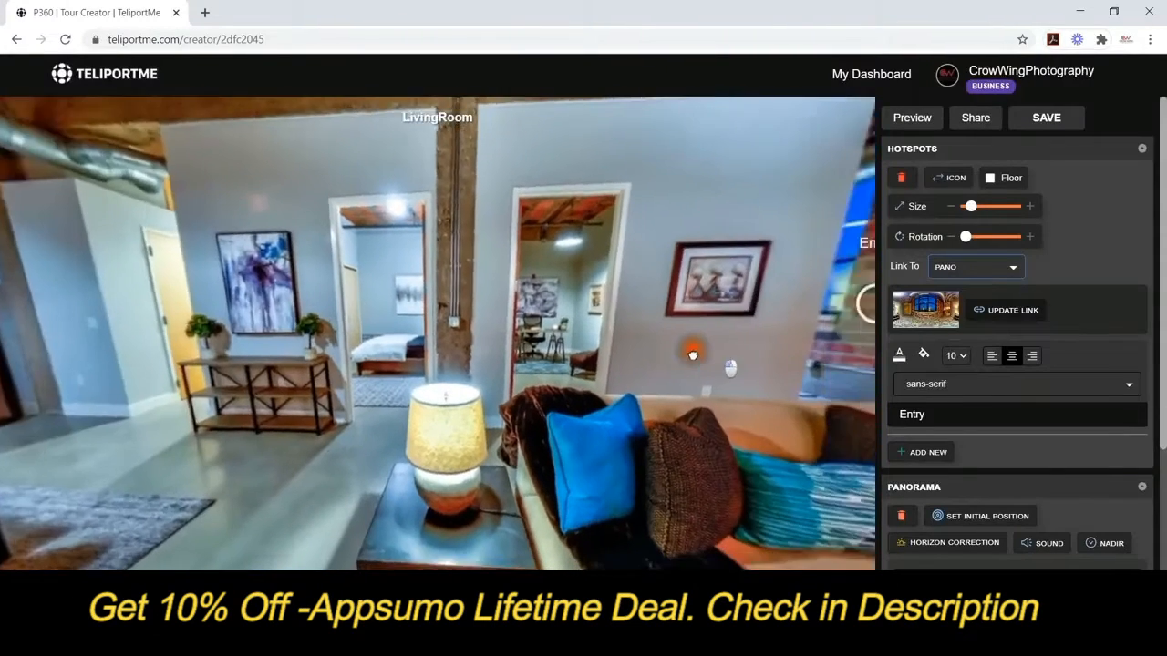
Add a size-10 'Office' hotspot in the office doorway, linked to the Office panorama.
left_click_drag(693, 356, 648, 353)
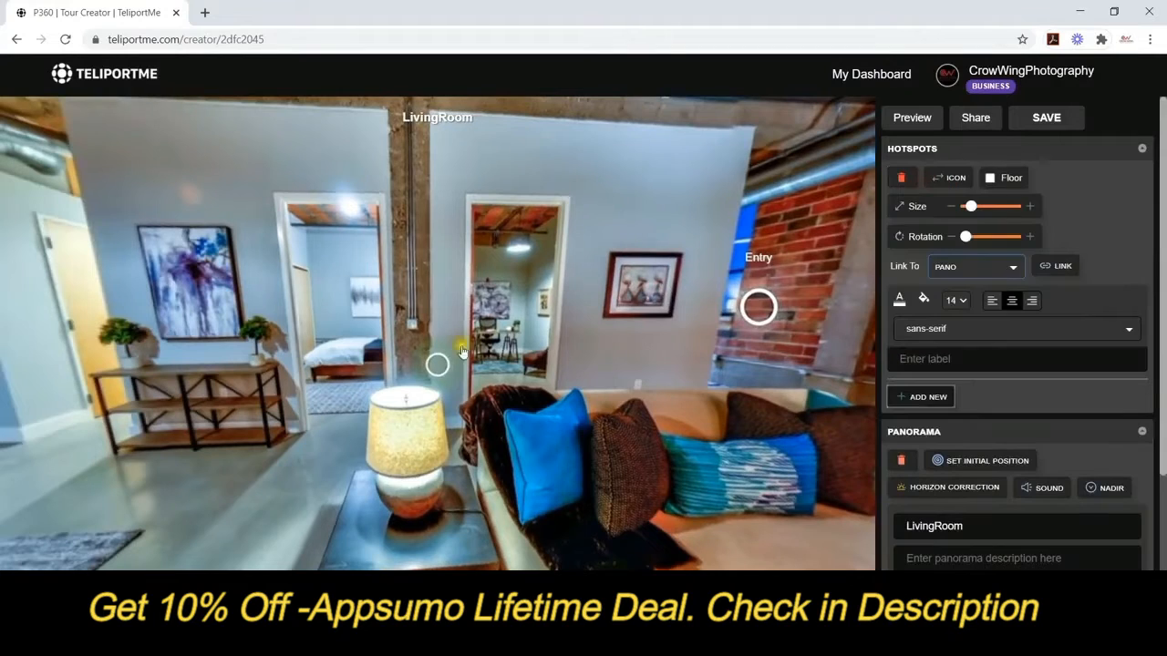
left_click_drag(438, 364, 509, 307)
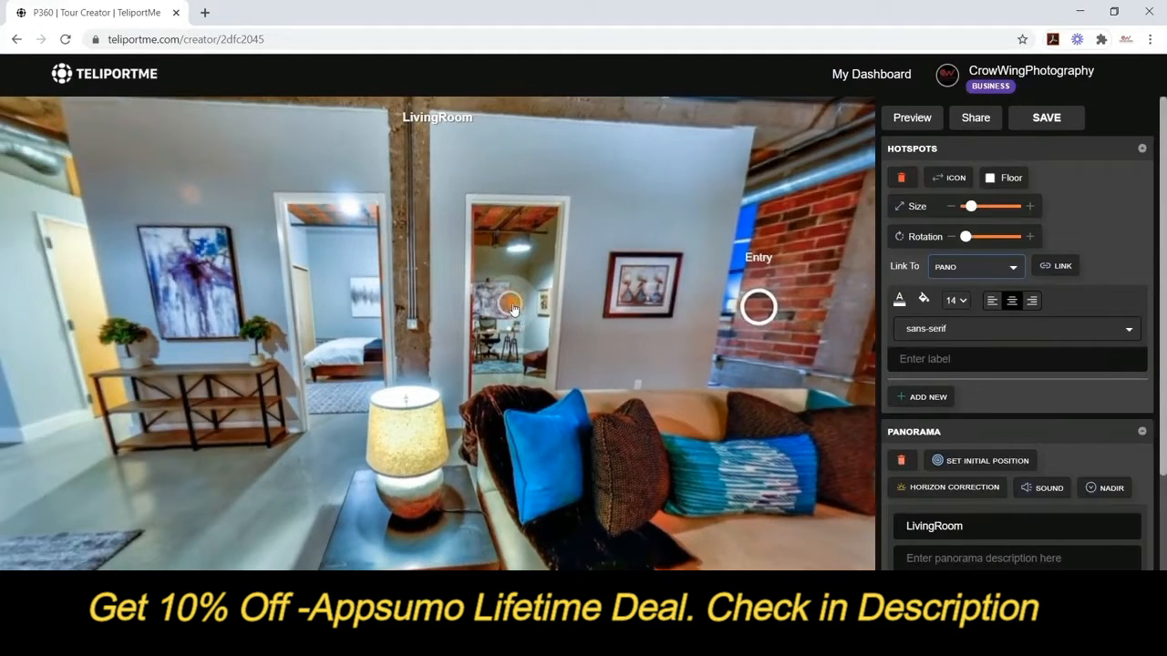
left_click(955, 299)
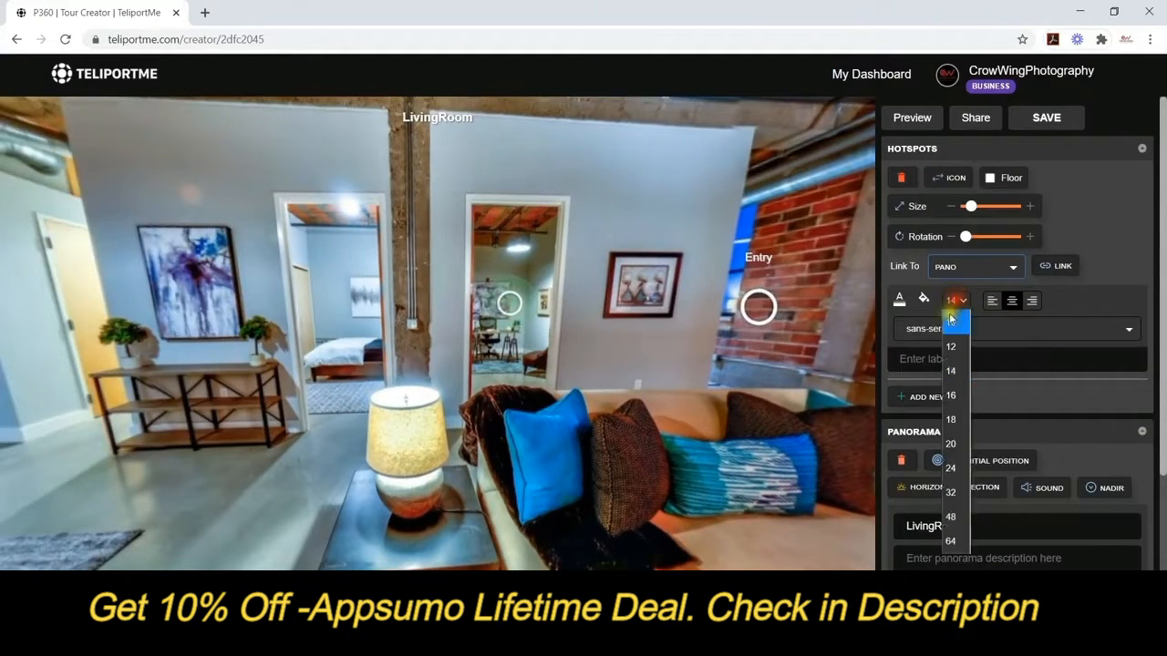
left_click(968, 325)
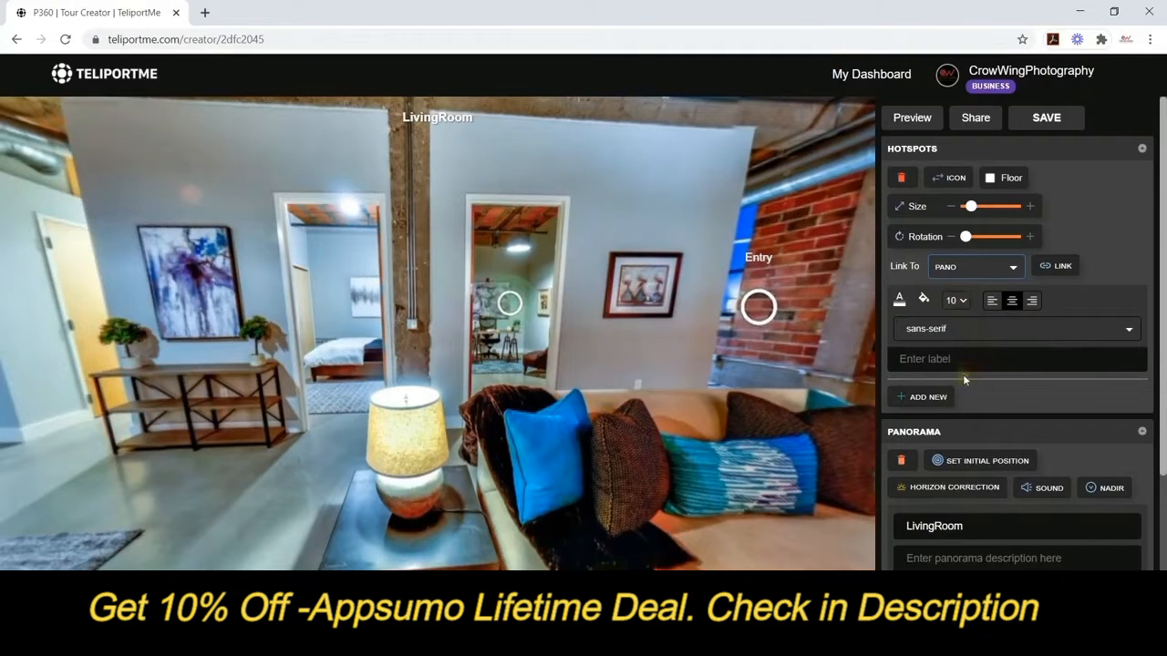
left_click(963, 376)
type("Office")
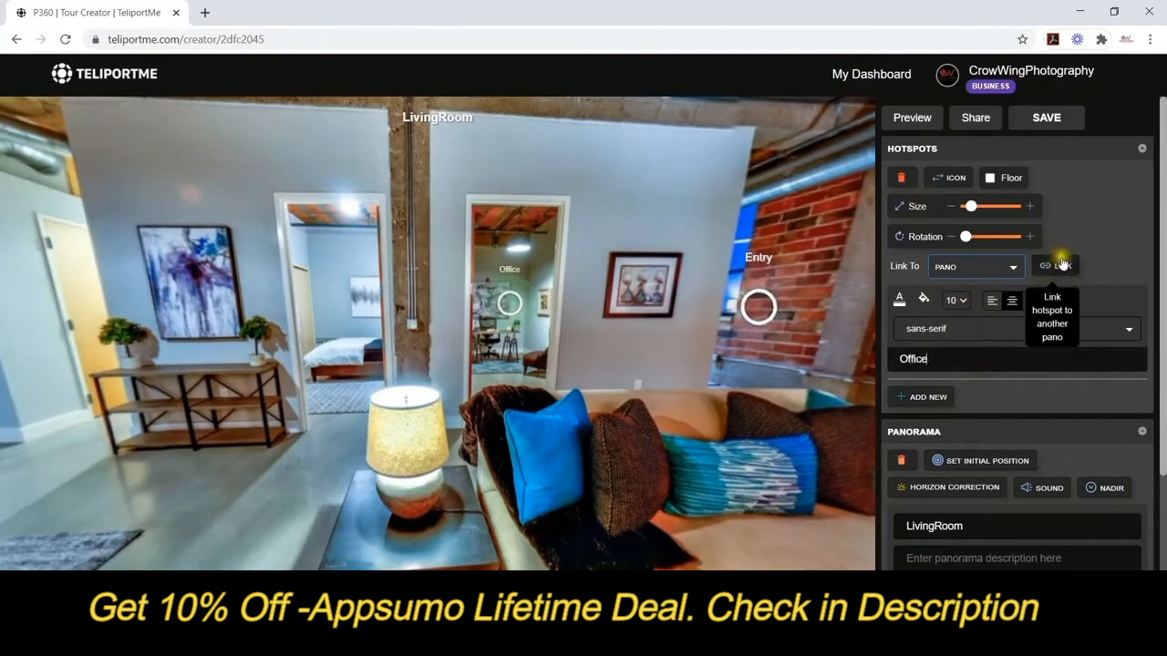
left_click(1061, 264)
left_click(294, 428)
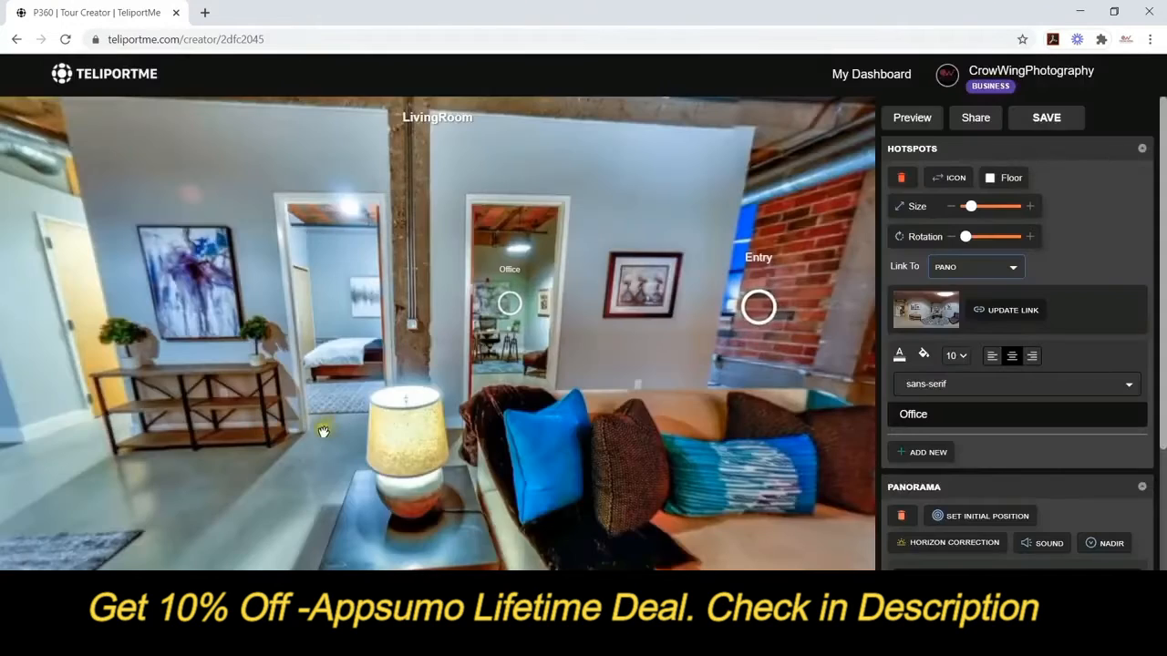
left_click(328, 305)
Add a size-10 Primary Bedroom hotspot in the bedroom doorway, linked to the bedroom panorama.
left_click(930, 180)
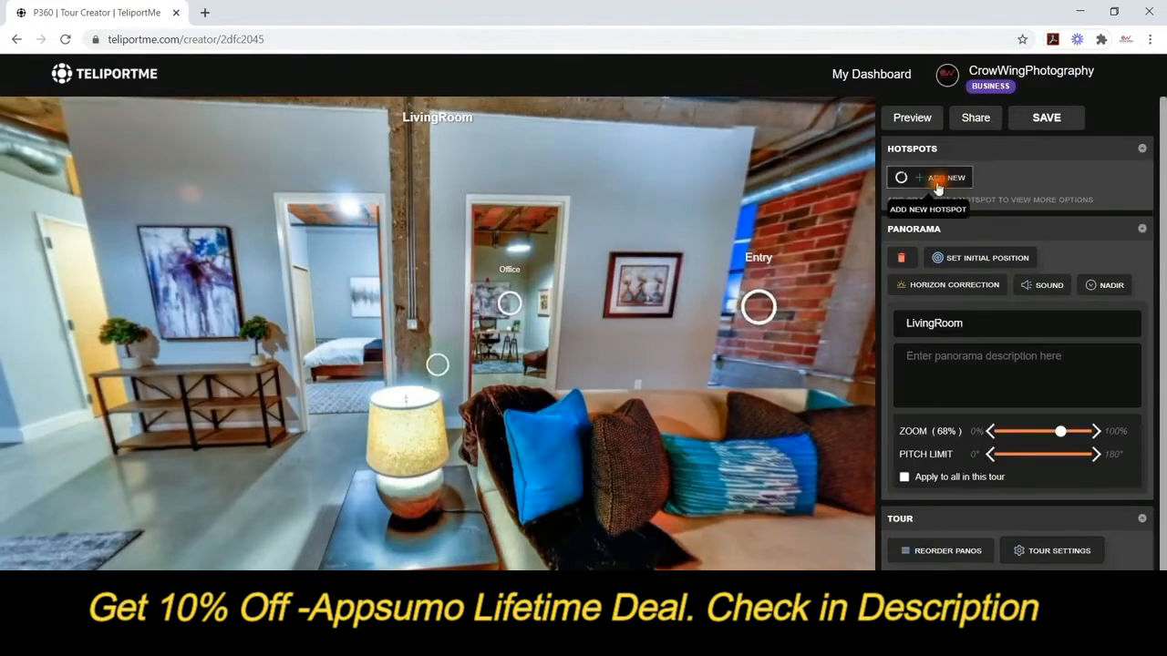
left_click_drag(437, 367, 342, 302)
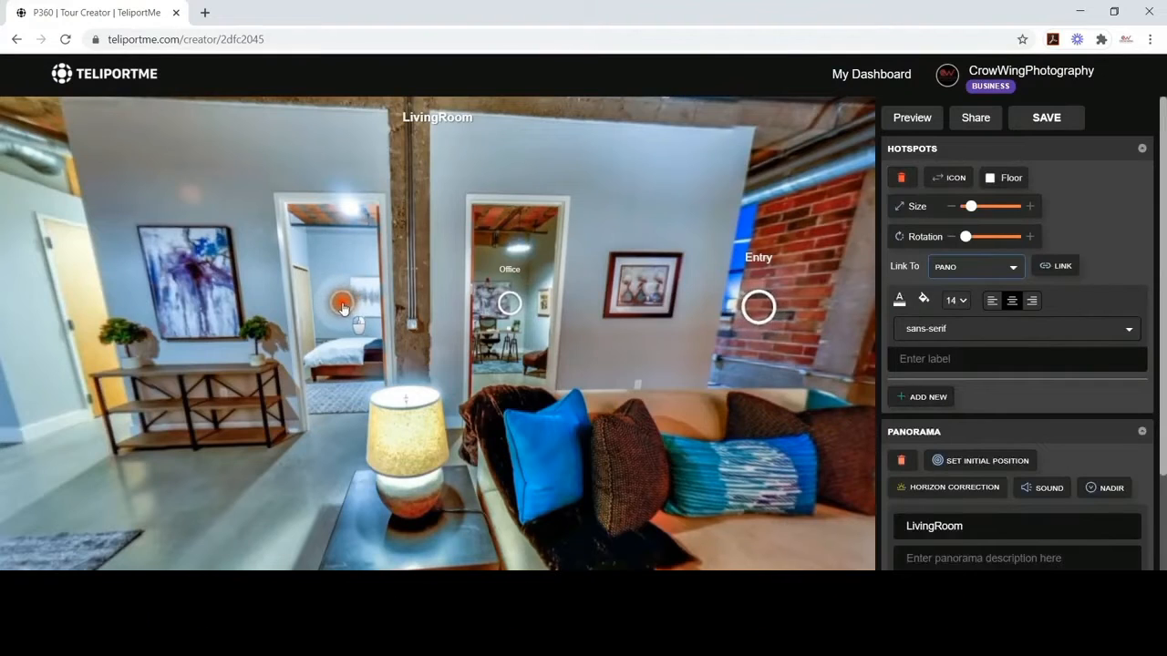
left_click(1050, 267)
left_click(850, 308)
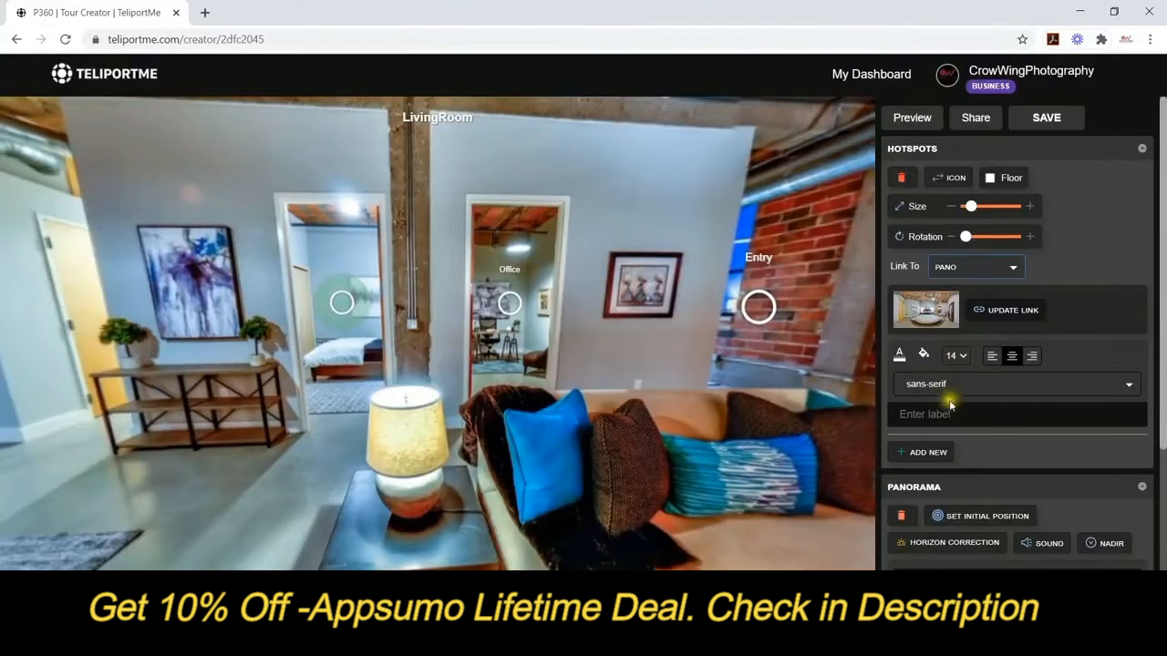
left_click(957, 355)
left_click(956, 385)
left_click(948, 414)
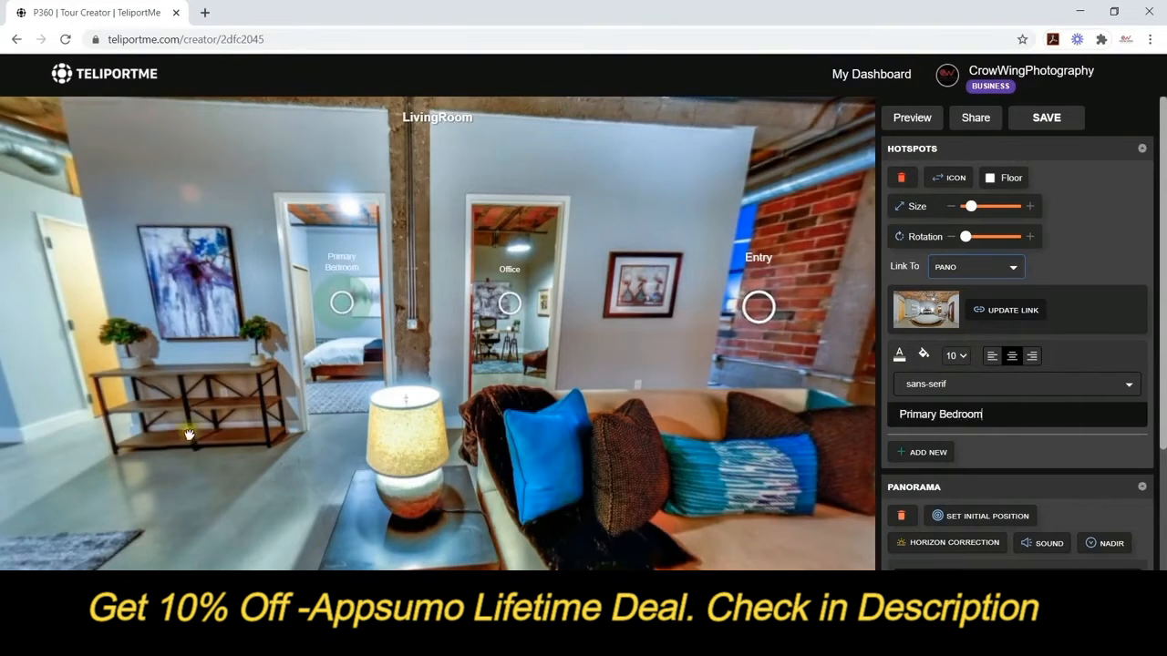
left_click_drag(189, 435, 488, 417)
left_click_drag(297, 406, 438, 413)
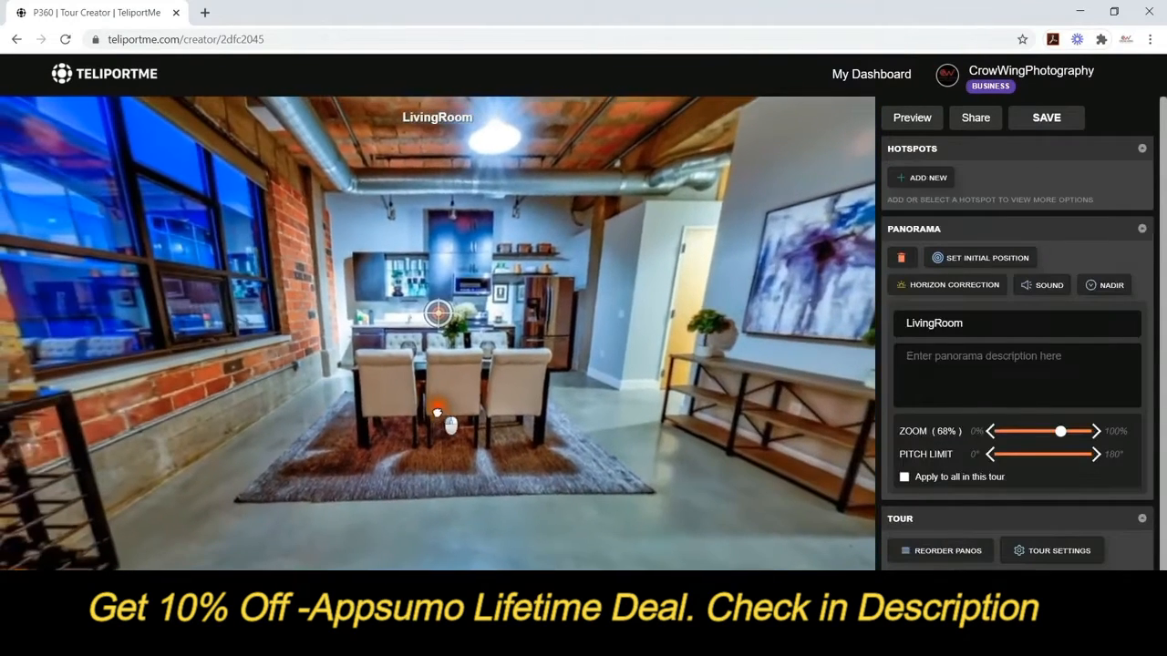
Add a size-10 Kitchen and Dining hotspot above the dining chairs, linked to the dining panorama.
left_click(921, 177)
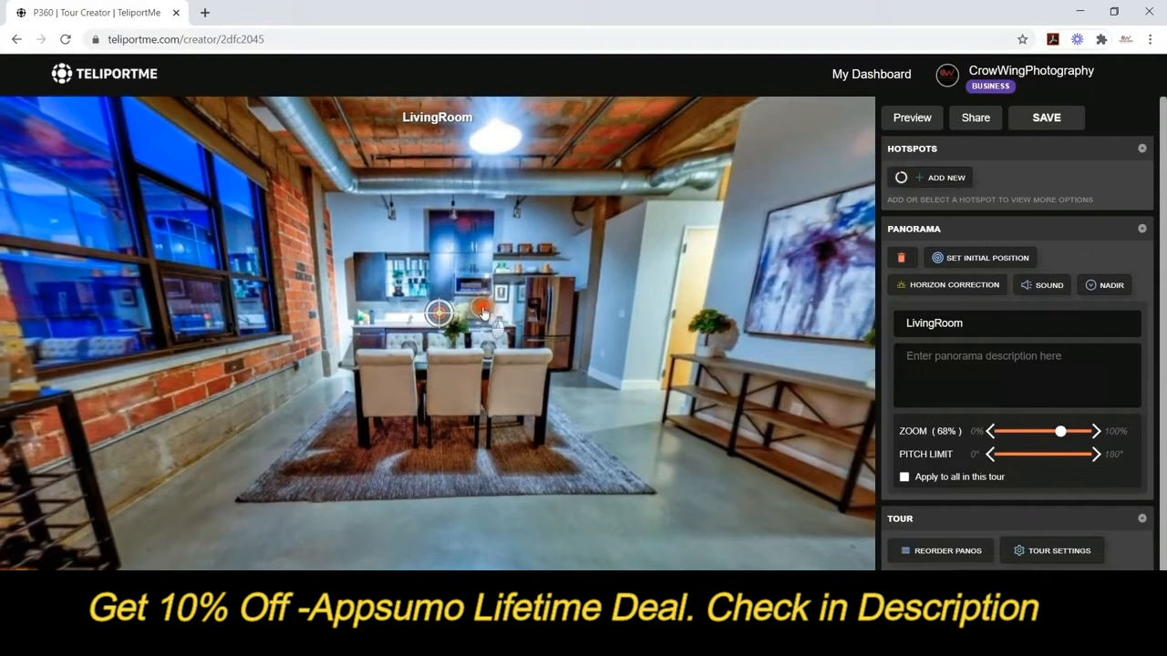
left_click(489, 315)
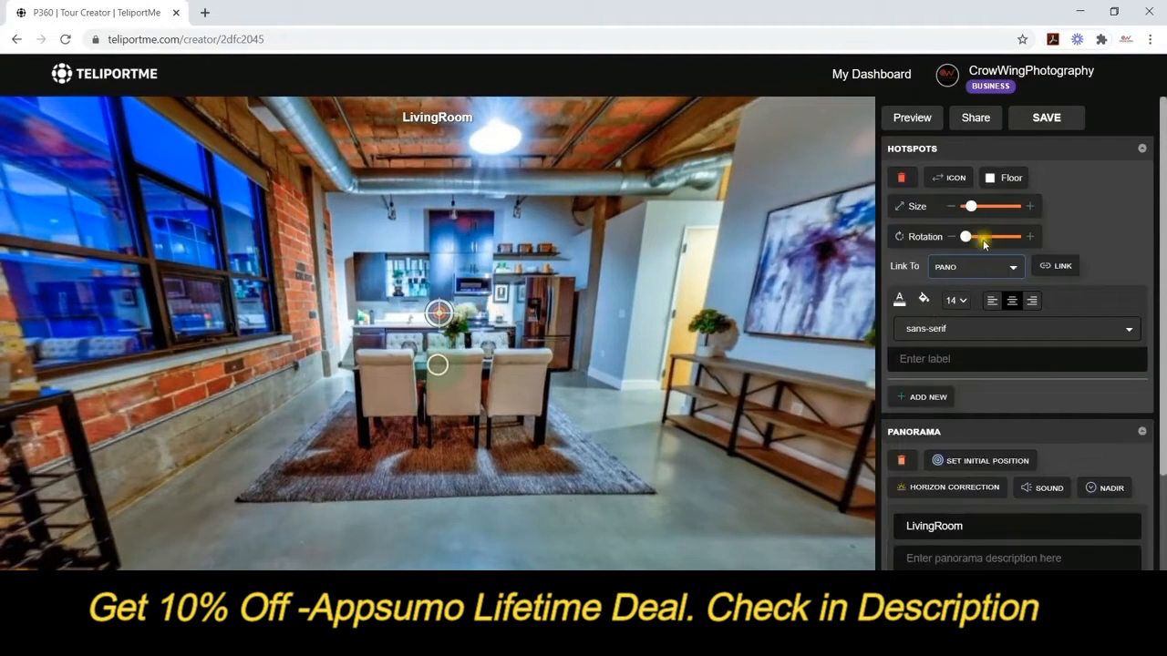
left_click(1050, 265)
left_click(678, 297)
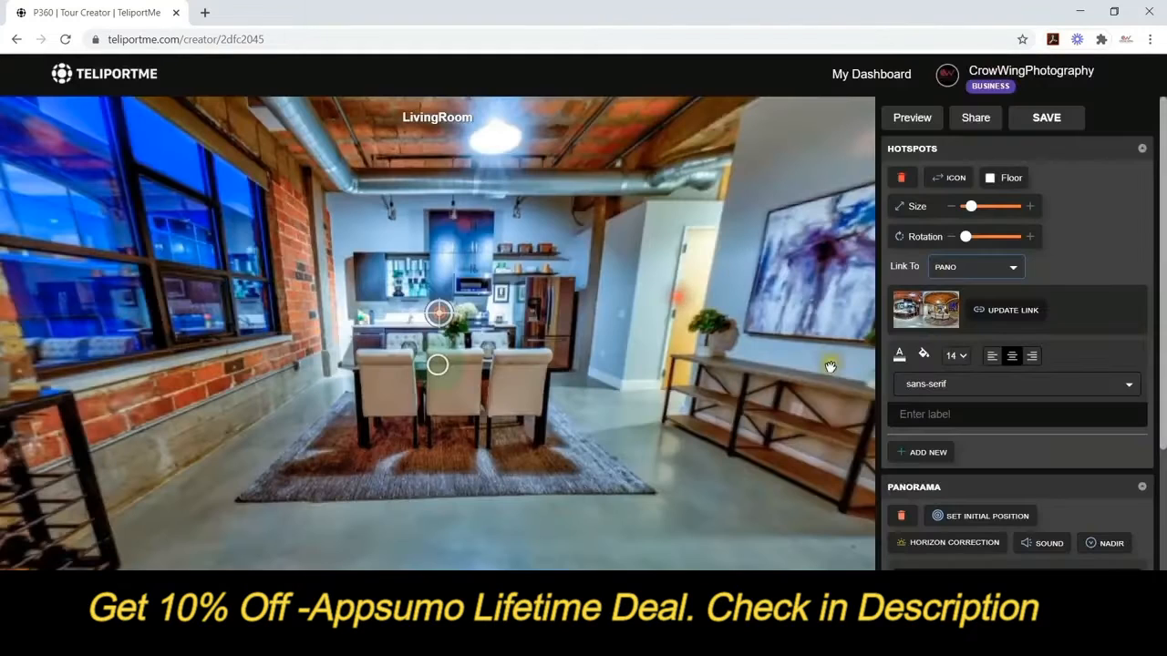
left_click(959, 355)
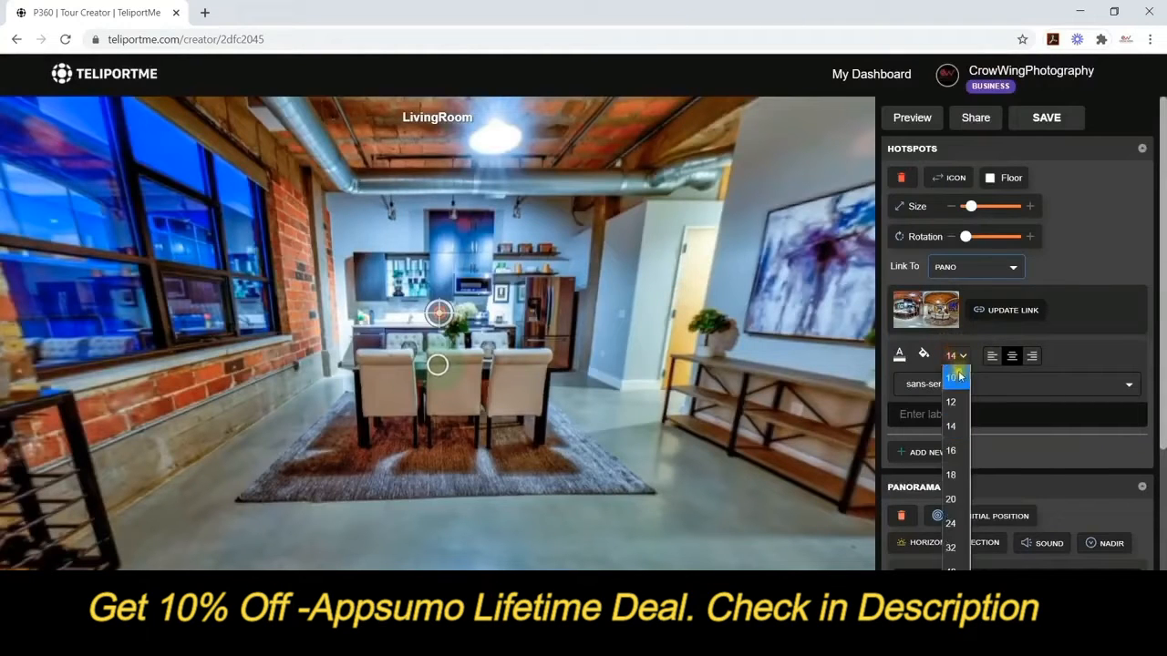
left_click(952, 383)
left_click(944, 415)
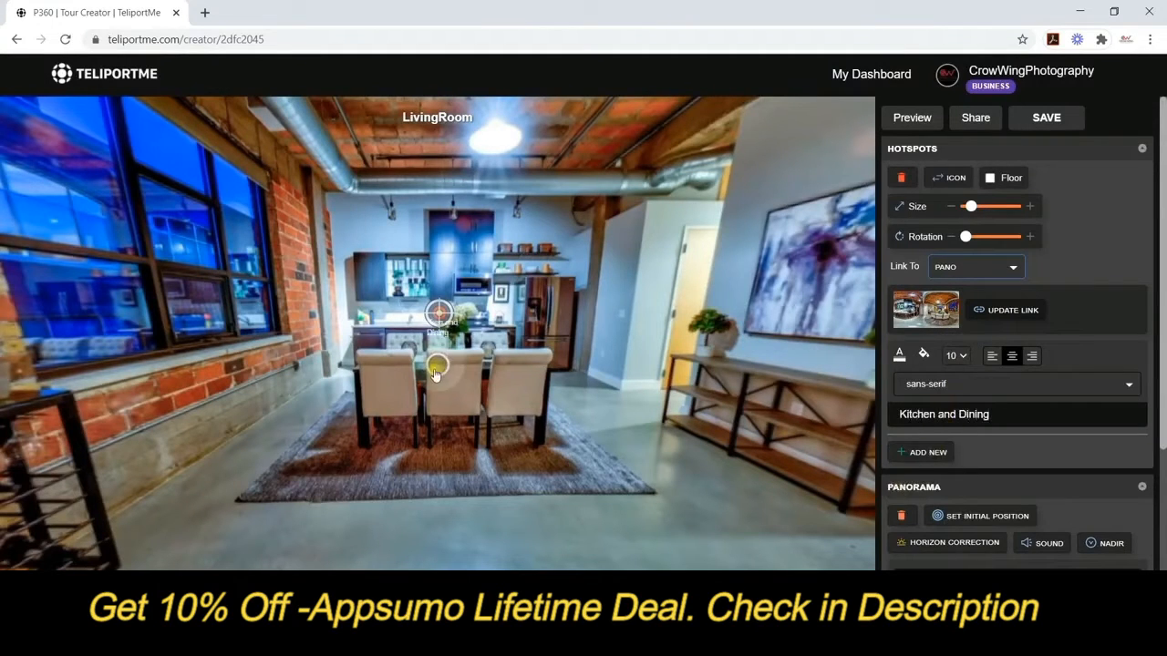
left_click_drag(438, 365, 474, 319)
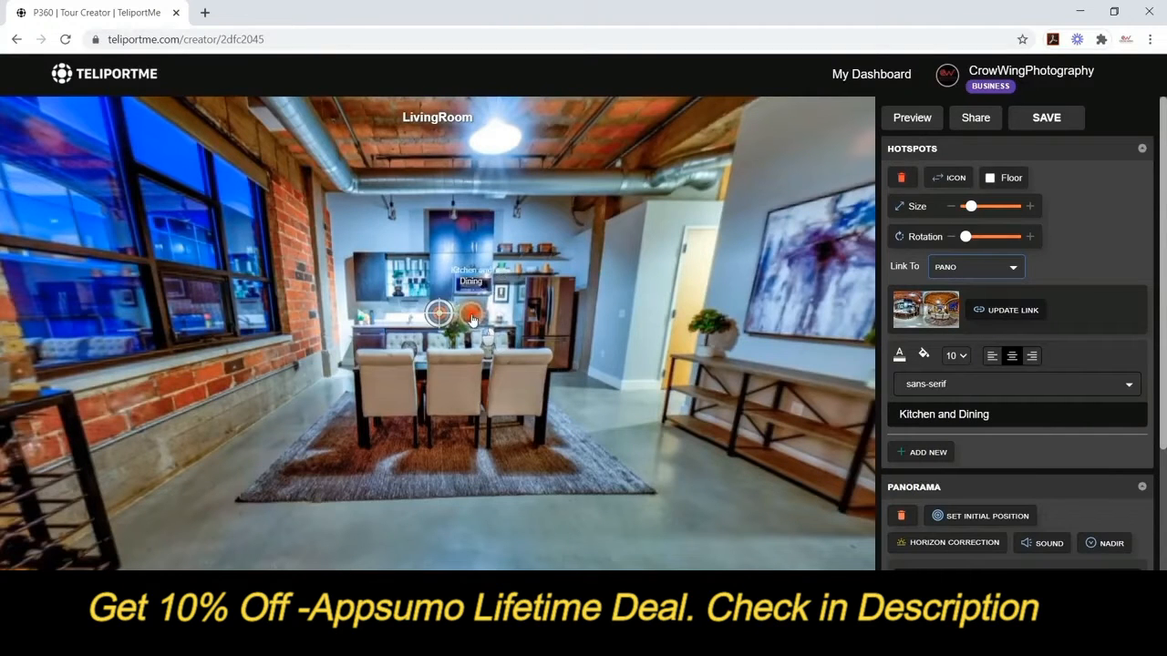
Rotate around the LivingRoom panorama and settle on the brick TV wall.
left_click_drag(577, 392, 592, 371)
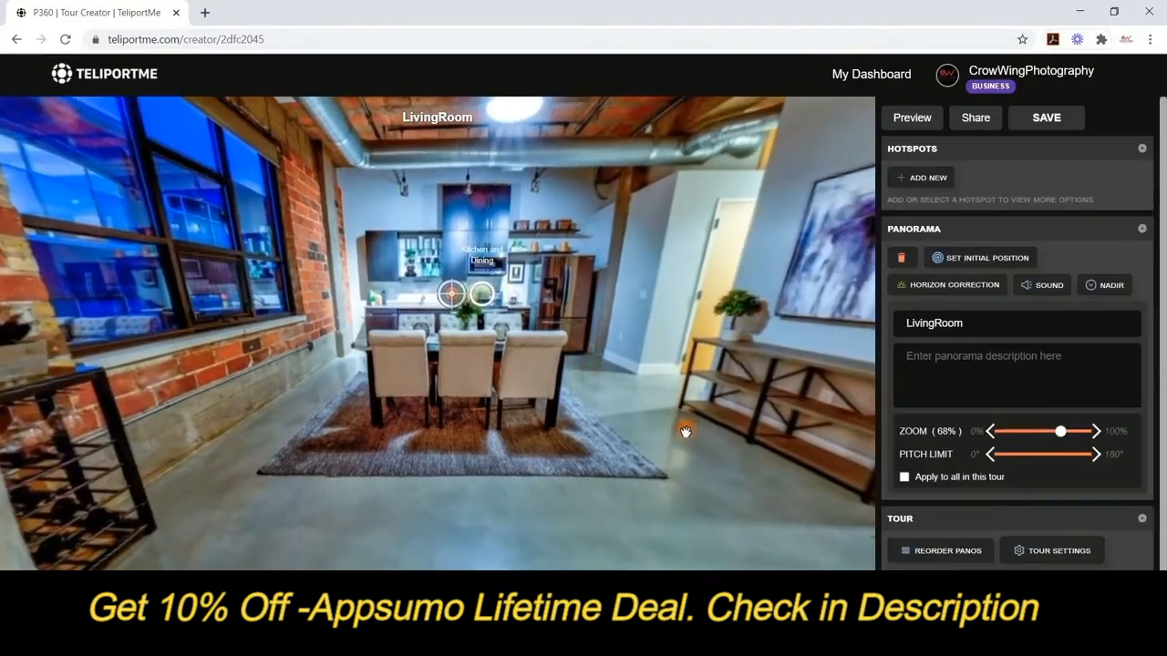
left_click_drag(657, 443, 273, 368)
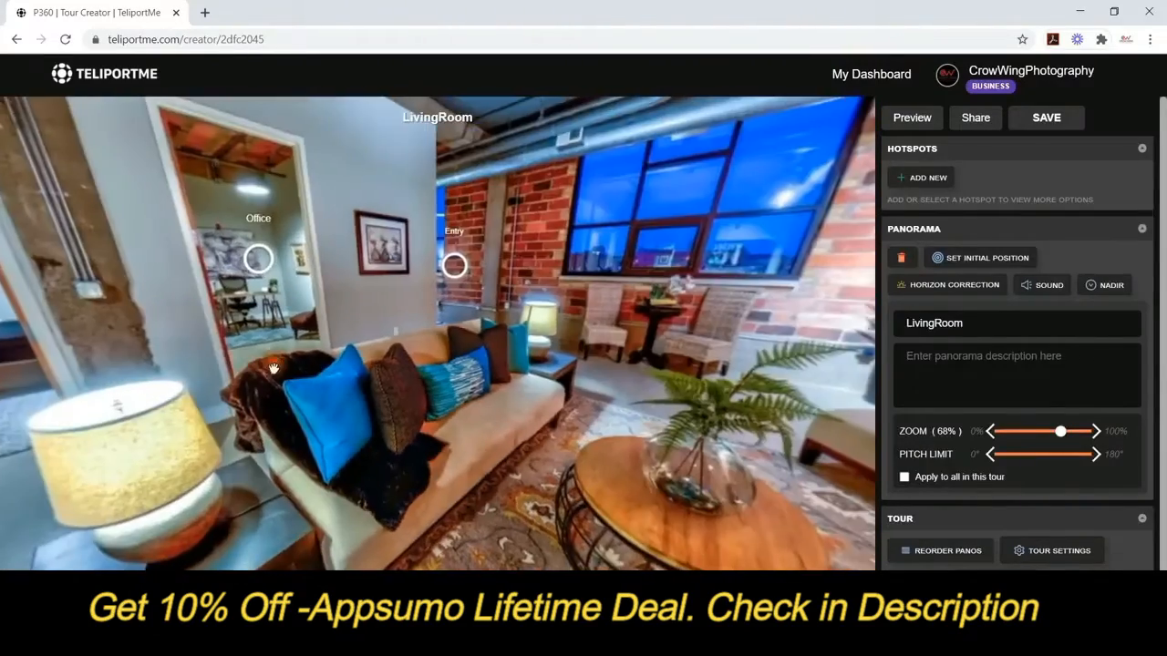
left_click_drag(674, 383, 351, 366)
left_click_drag(501, 369, 308, 337)
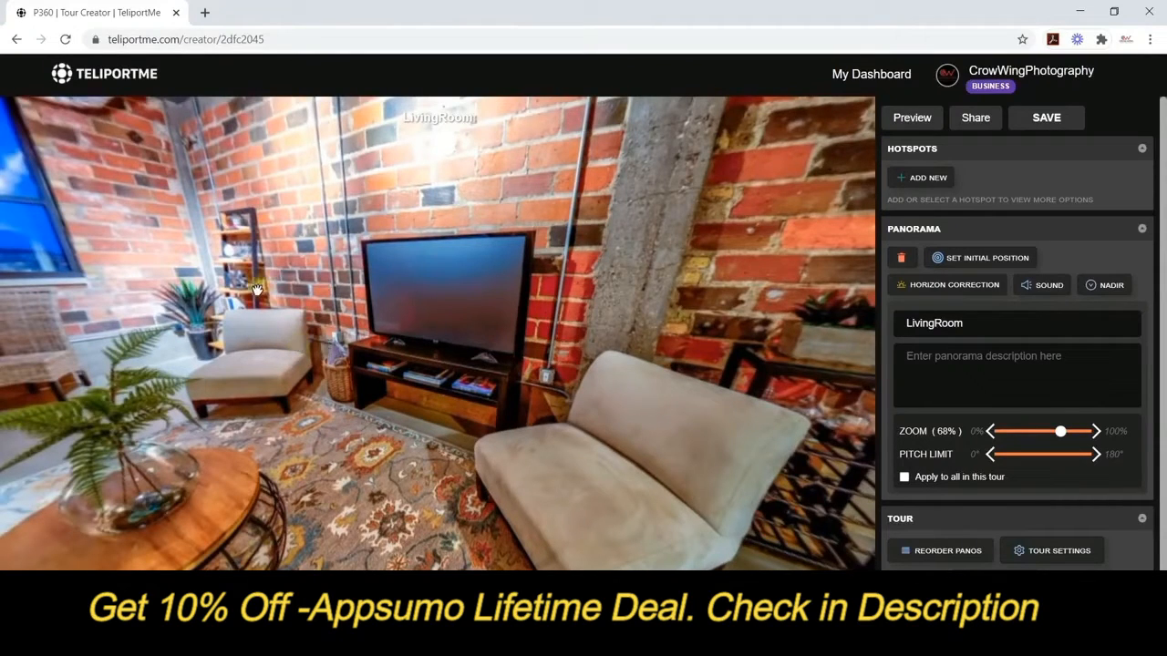
left_click_drag(257, 289, 665, 196)
left_click_drag(148, 239, 579, 356)
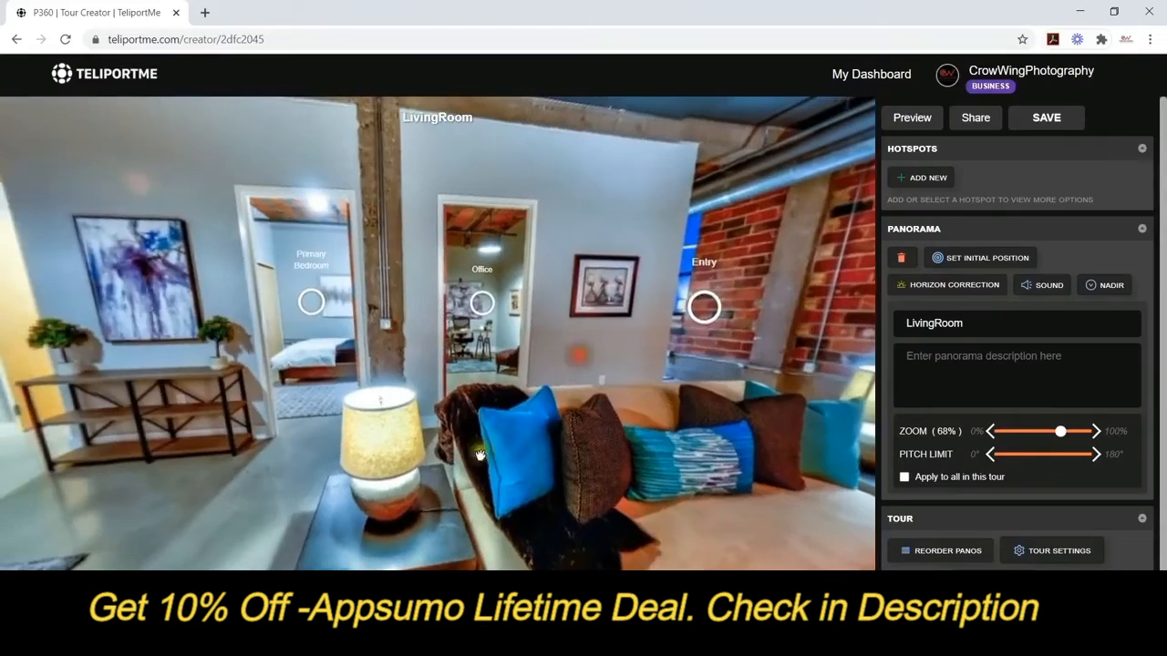
left_click_drag(405, 319, 196, 280)
left_click_drag(679, 291, 227, 299)
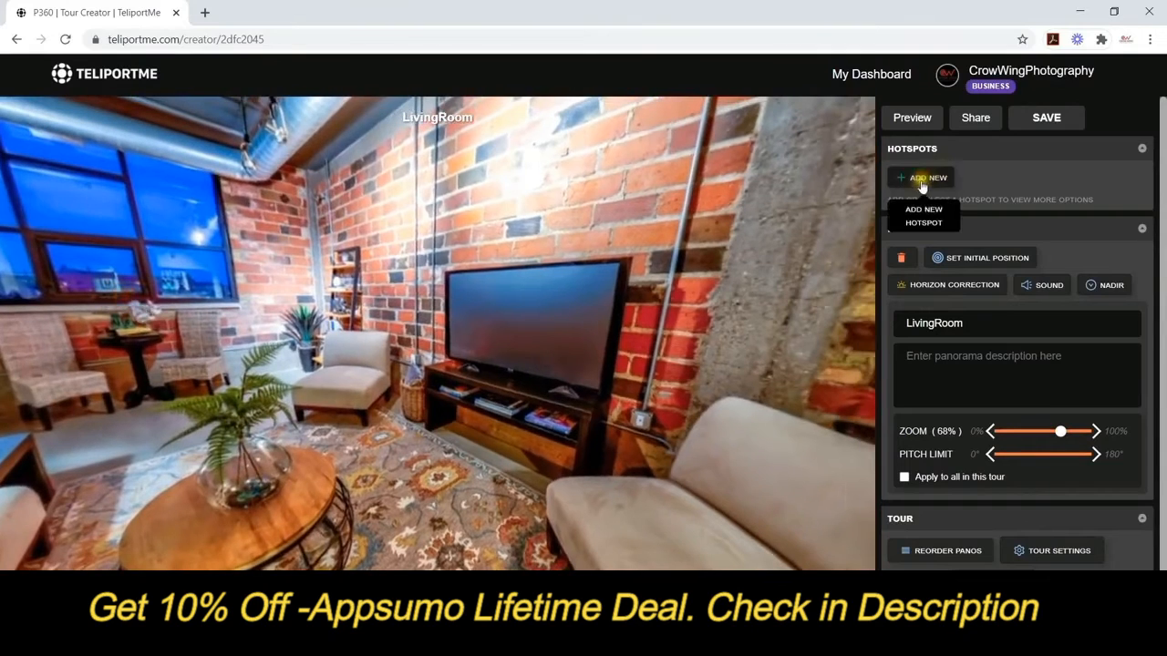
Put a new hotspot on the TV screen using the blue clapperboard icon from Your icons.
left_click(922, 186)
left_click_drag(437, 366, 523, 326)
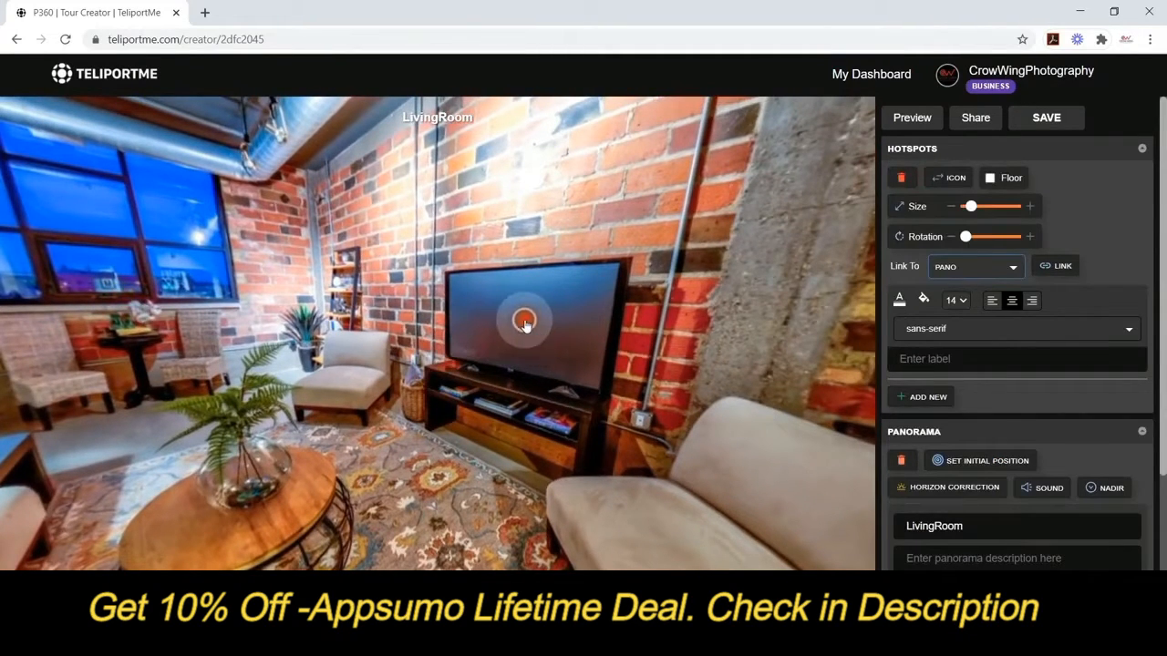
left_click(950, 179)
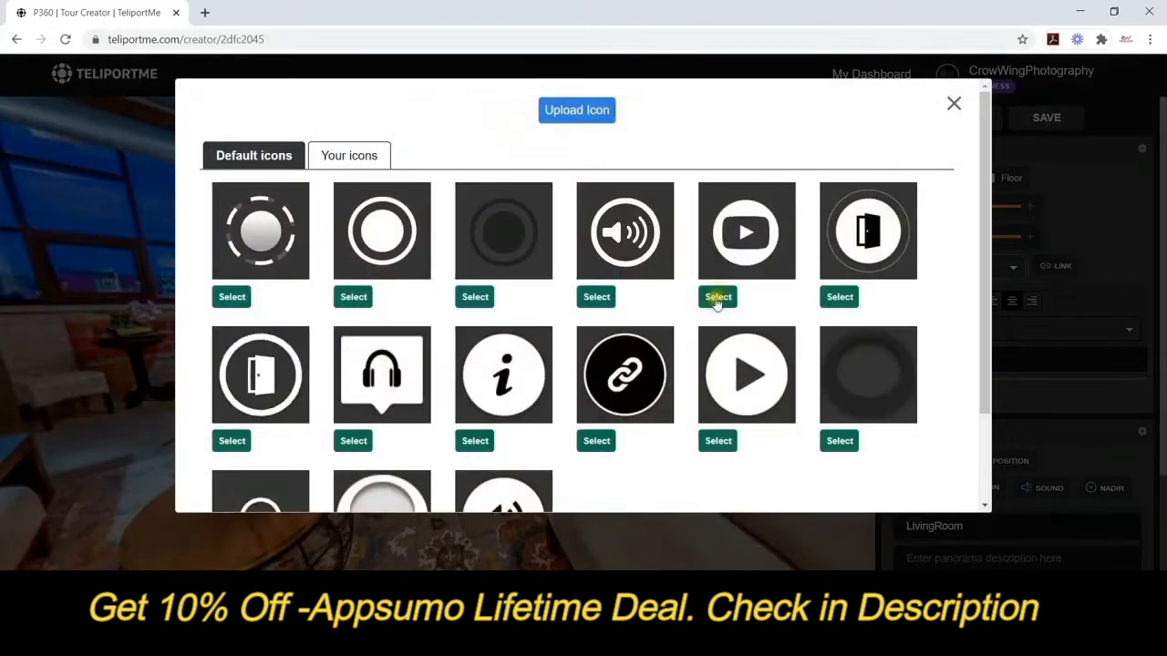
left_click(717, 298)
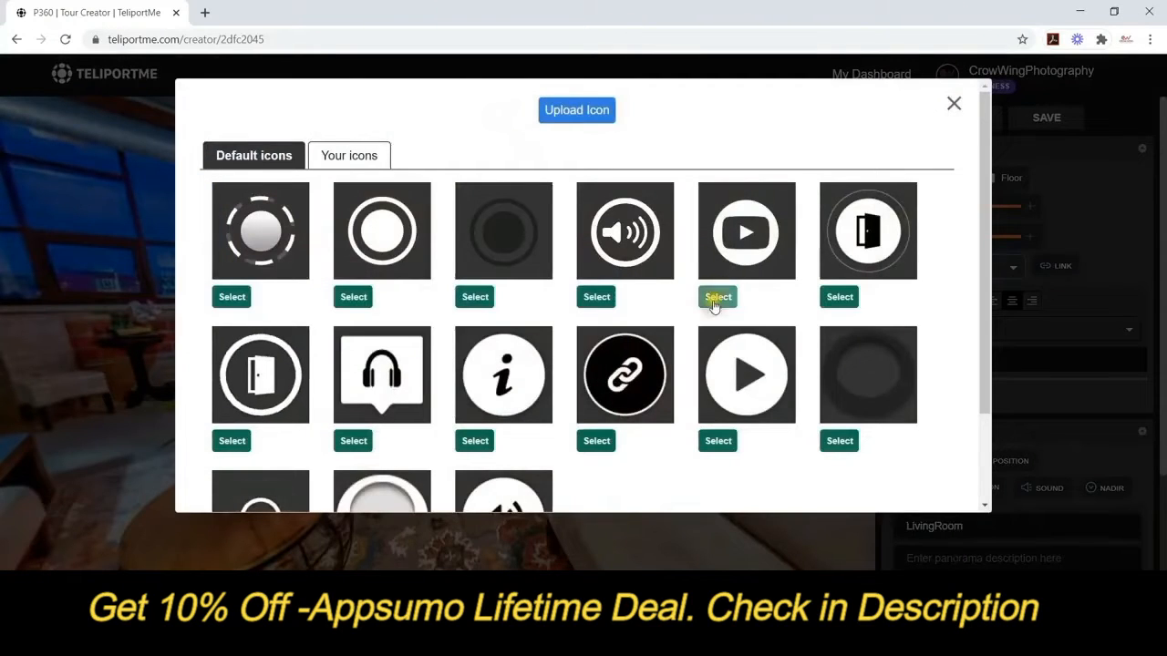
left_click(347, 155)
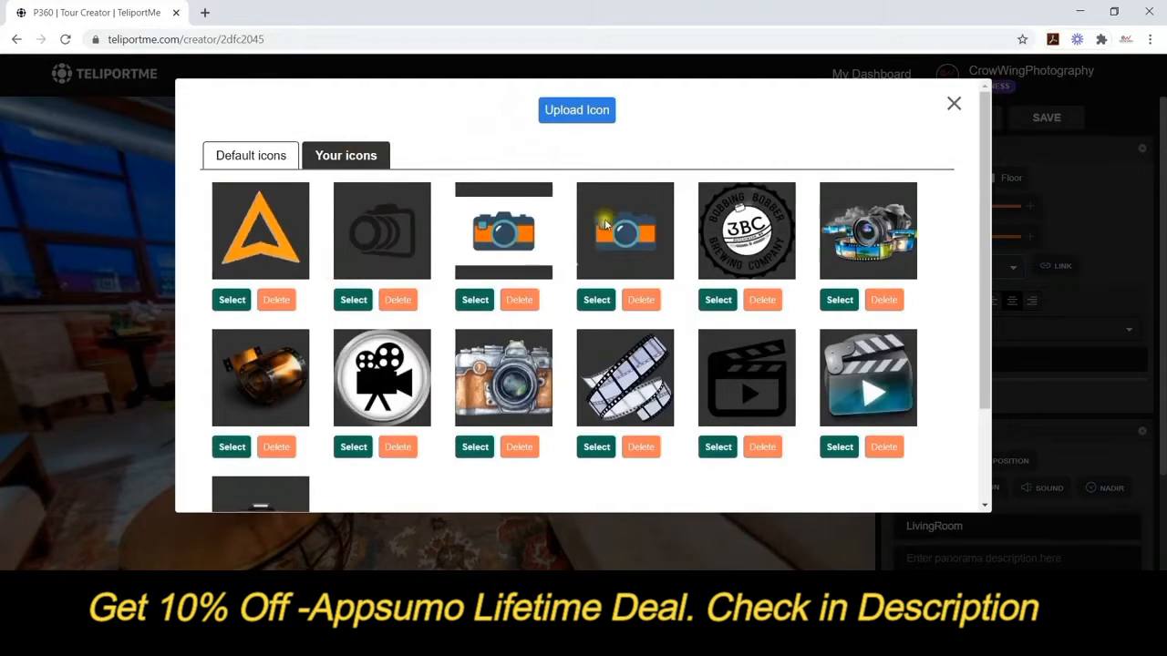
scroll(604, 224, "down", 1)
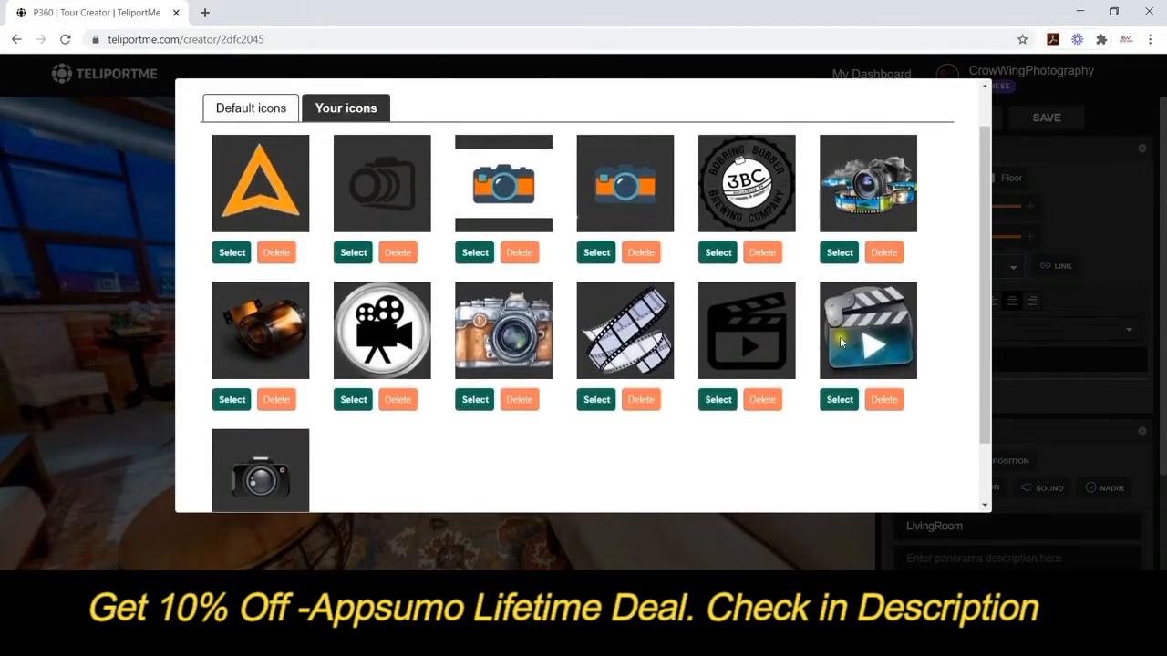
left_click(839, 403)
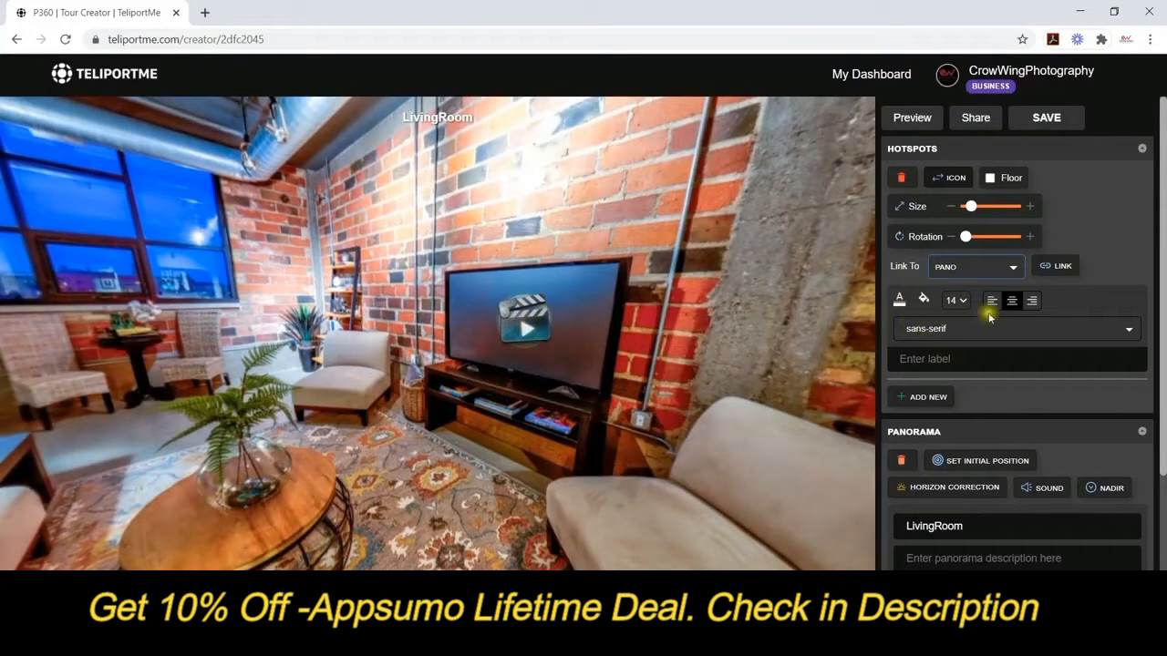
Set the TV hotspot's label size to 10, clear the 'Video' text, and link it to YouTube.
left_click(957, 300)
left_click(959, 336)
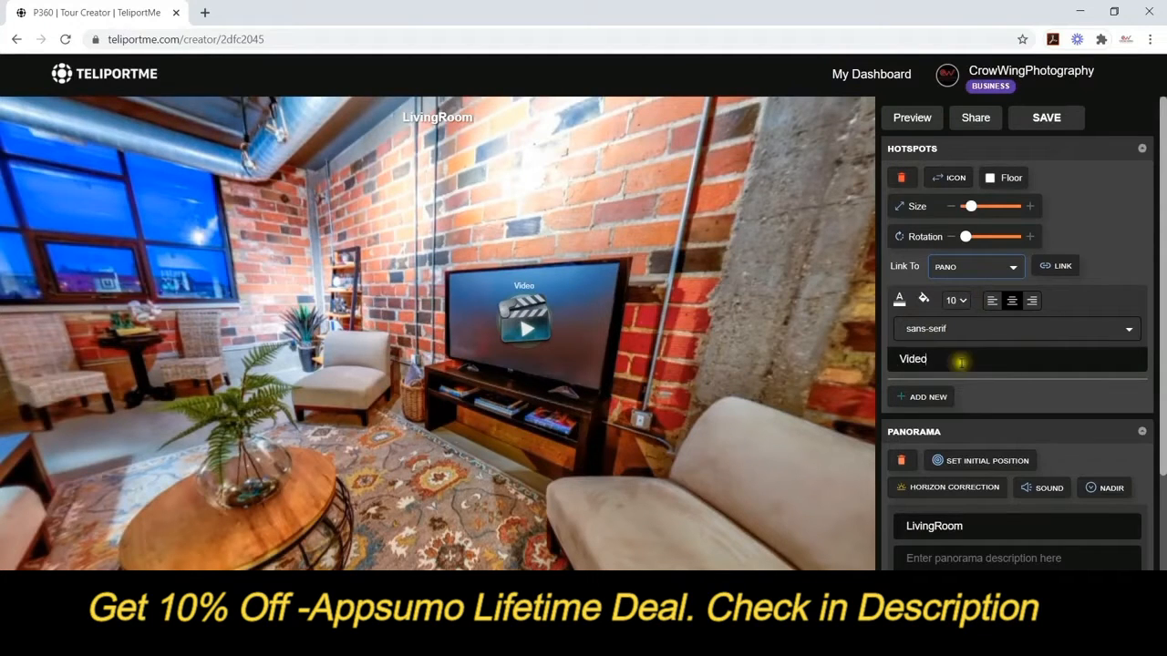
left_click_drag(960, 363, 860, 352)
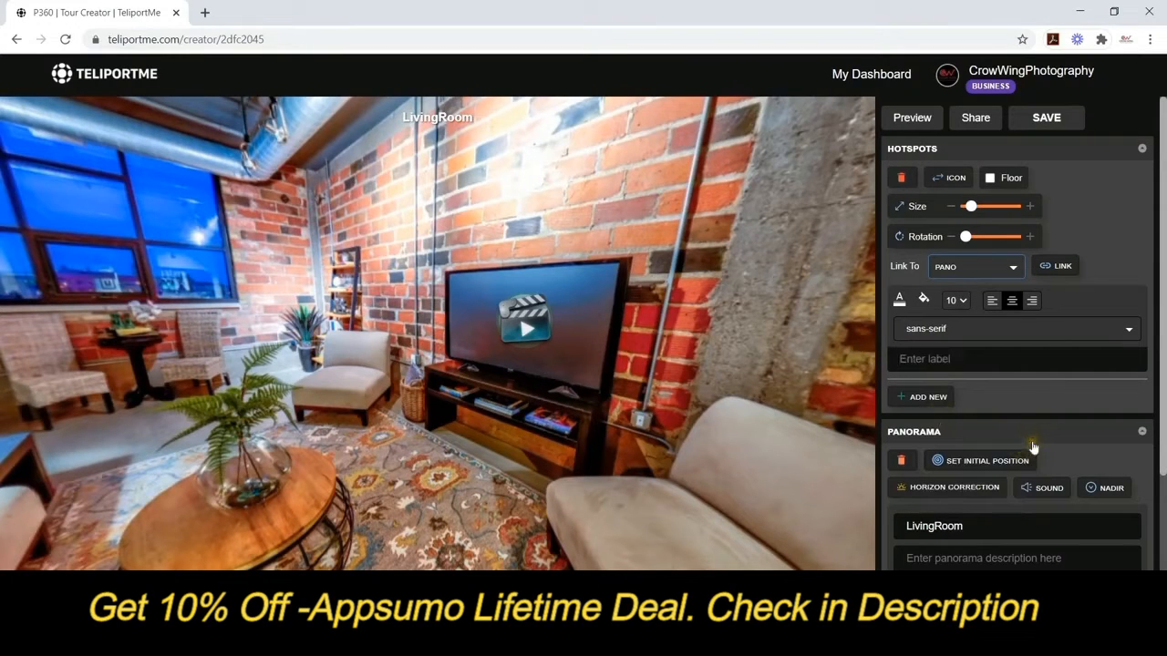
left_click(1010, 265)
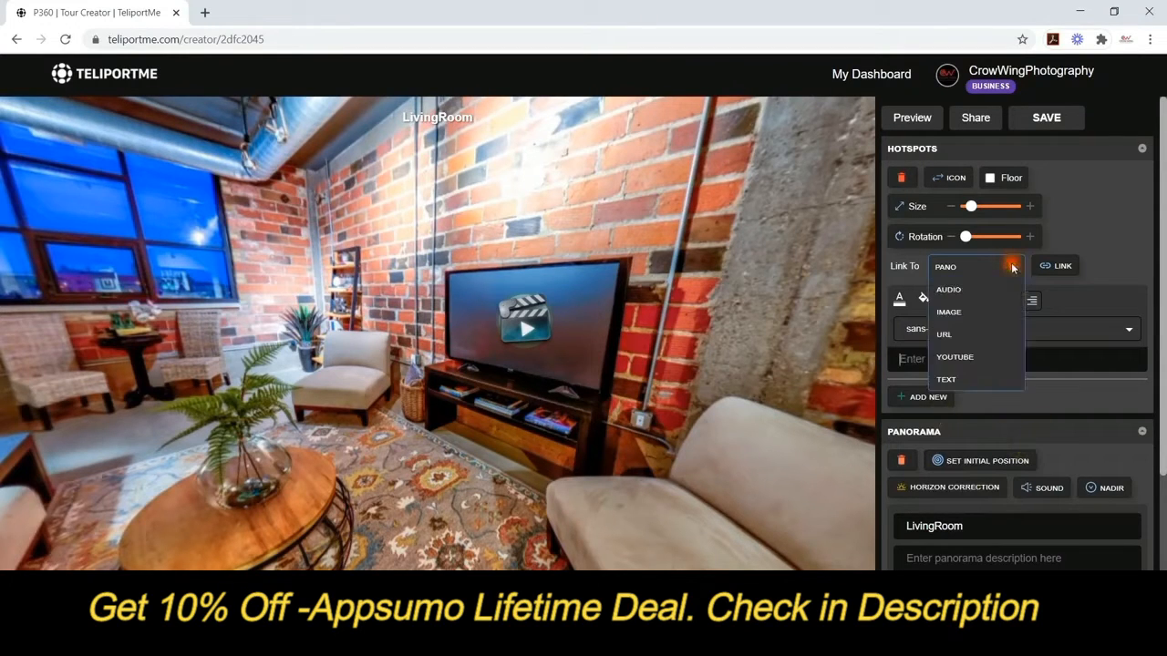
left_click(942, 337)
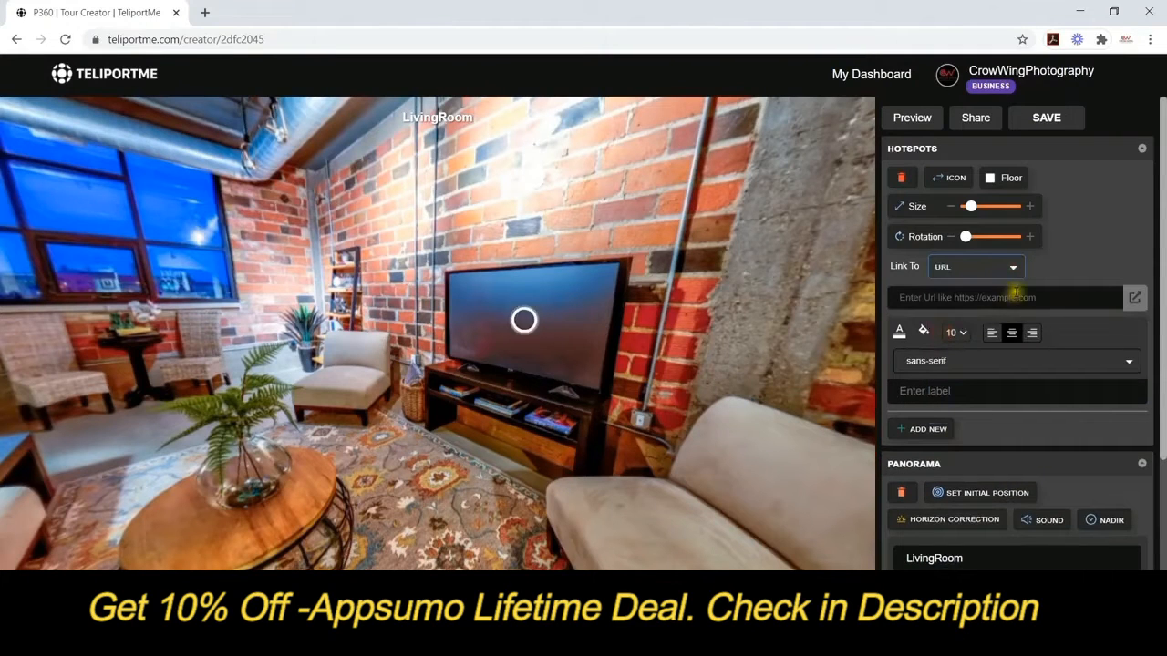
left_click(1009, 266)
left_click(955, 356)
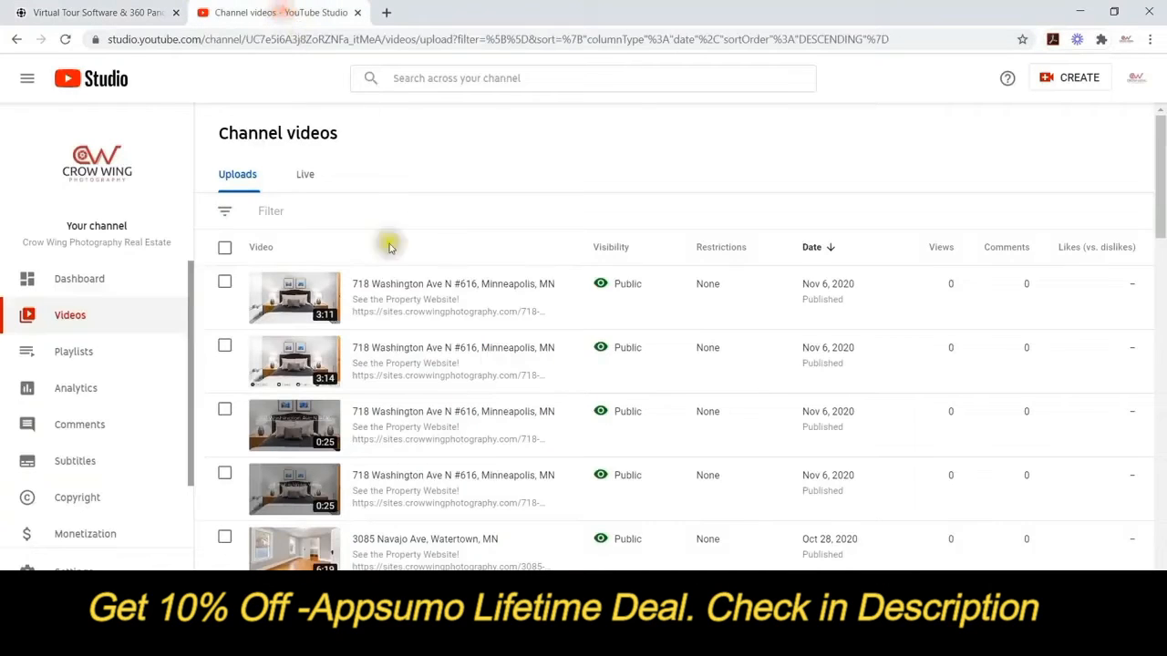
mouse_move(589, 289)
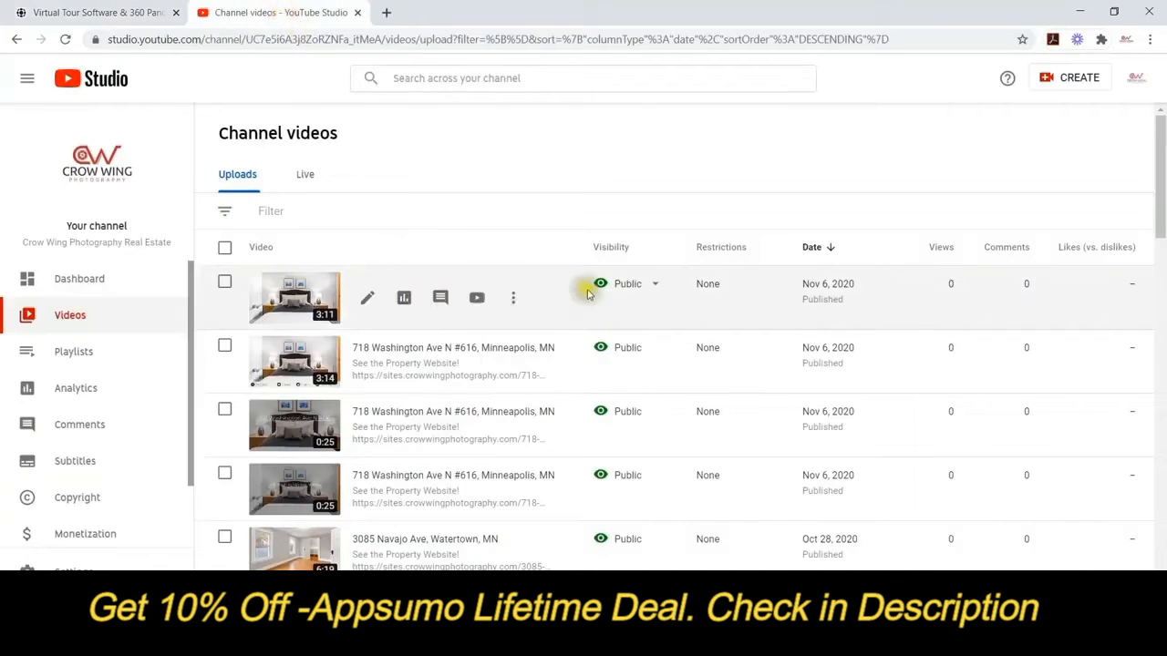
left_click(521, 305)
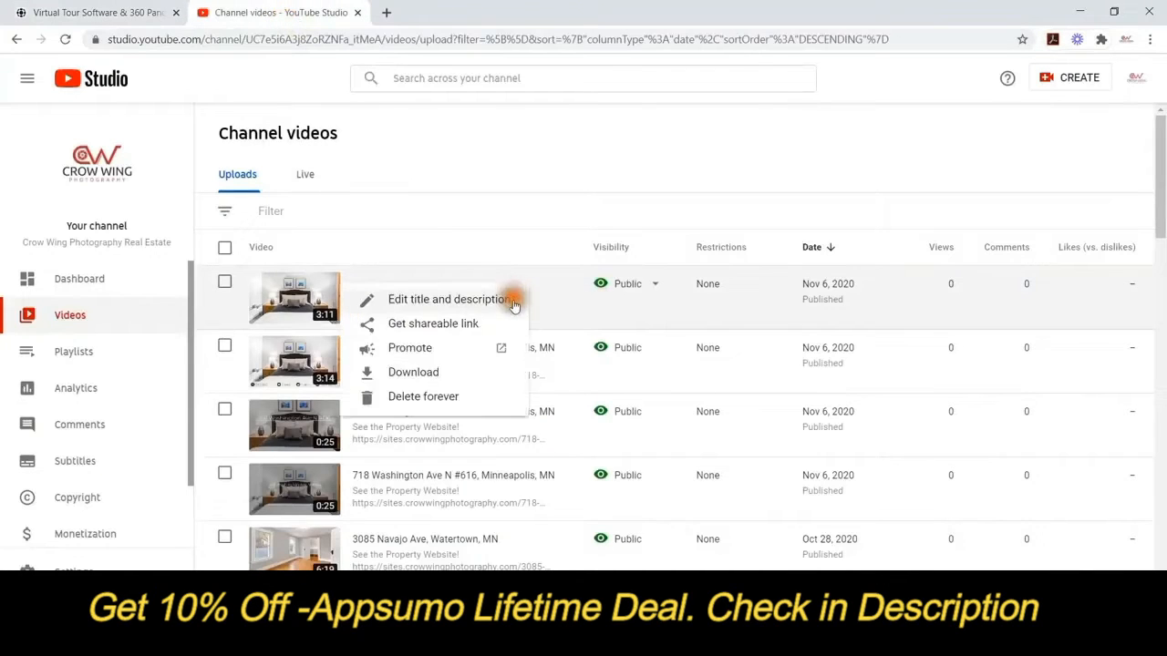
left_click(416, 324)
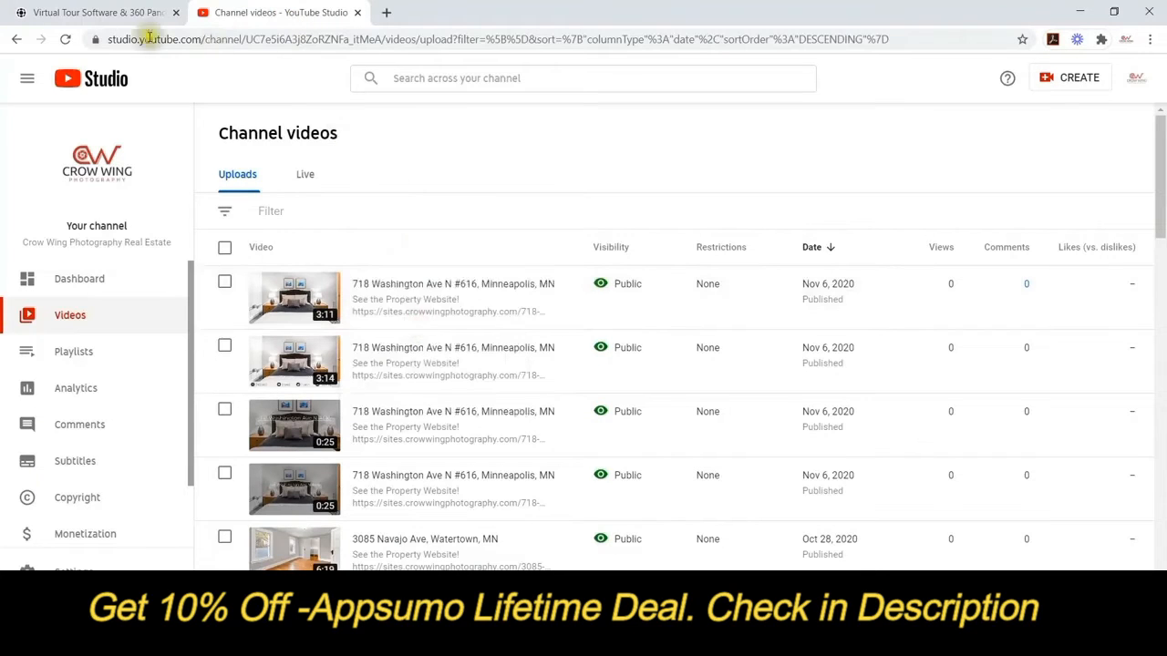
left_click(91, 12)
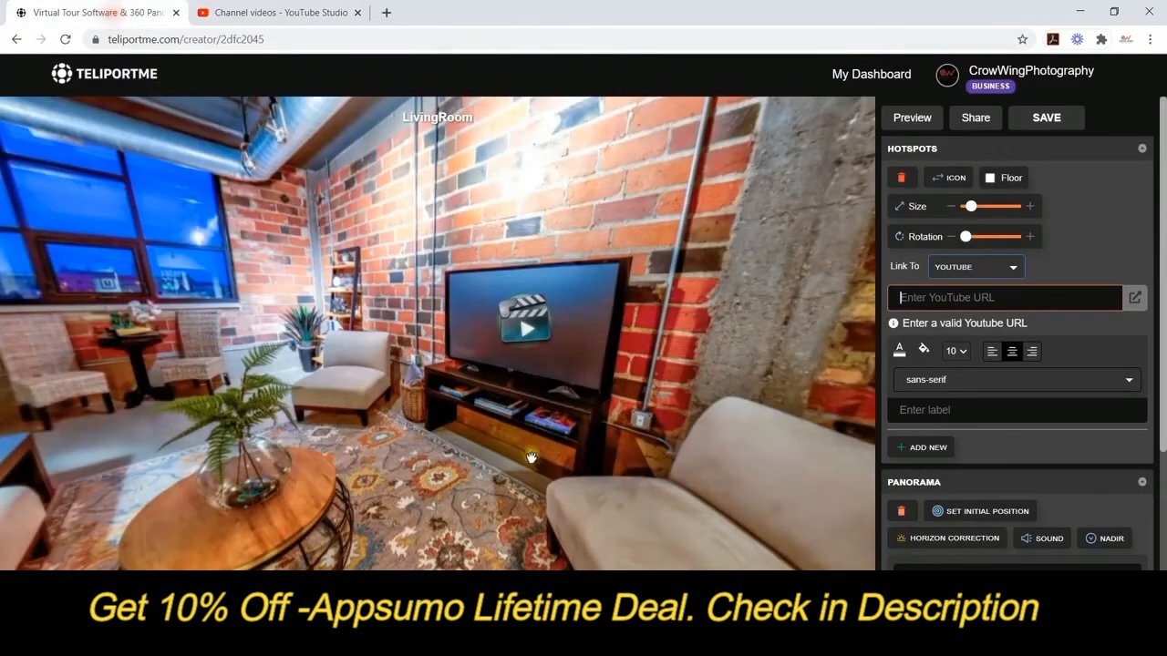
right_click(923, 297)
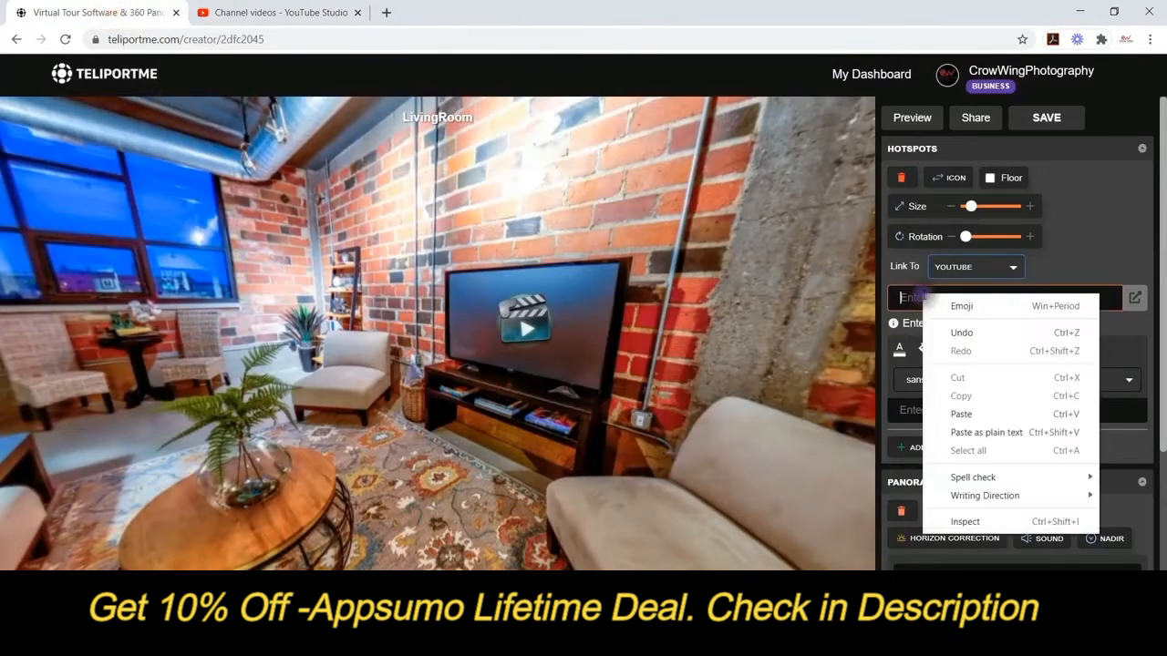
left_click(972, 411)
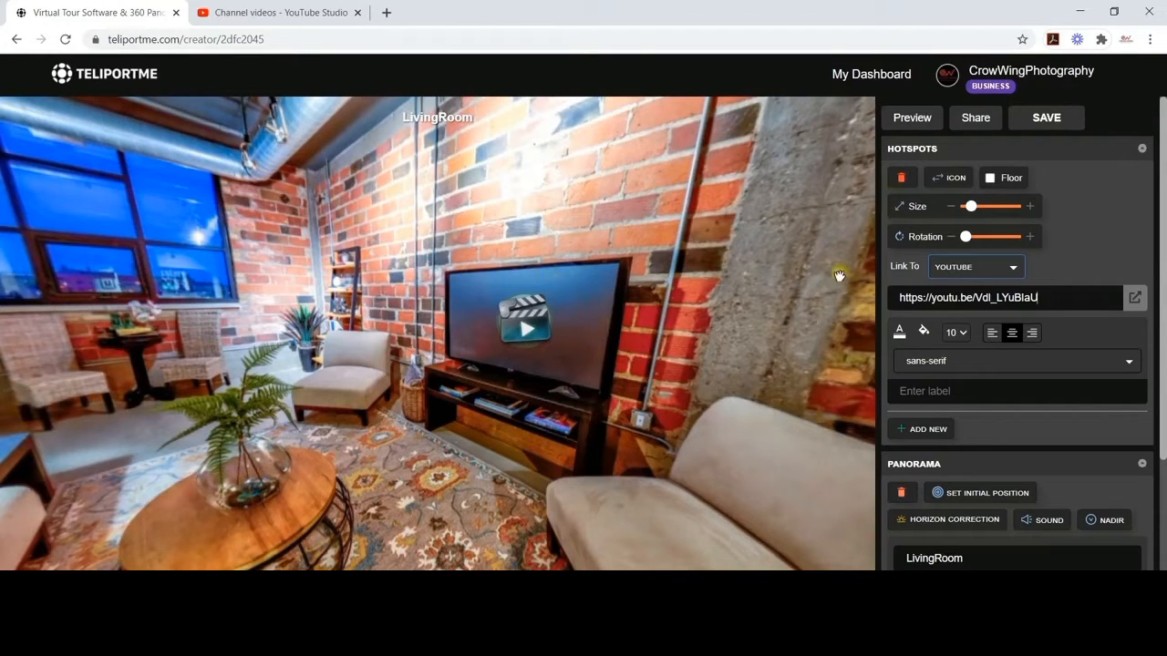
left_click(783, 277)
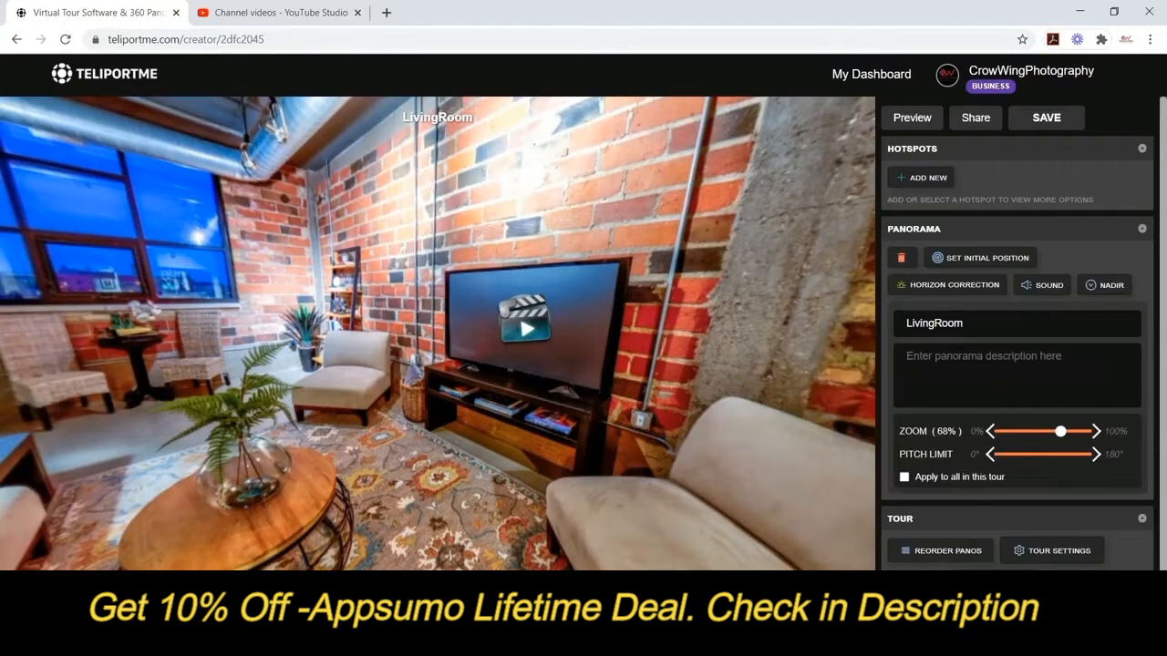
left_click(911, 116)
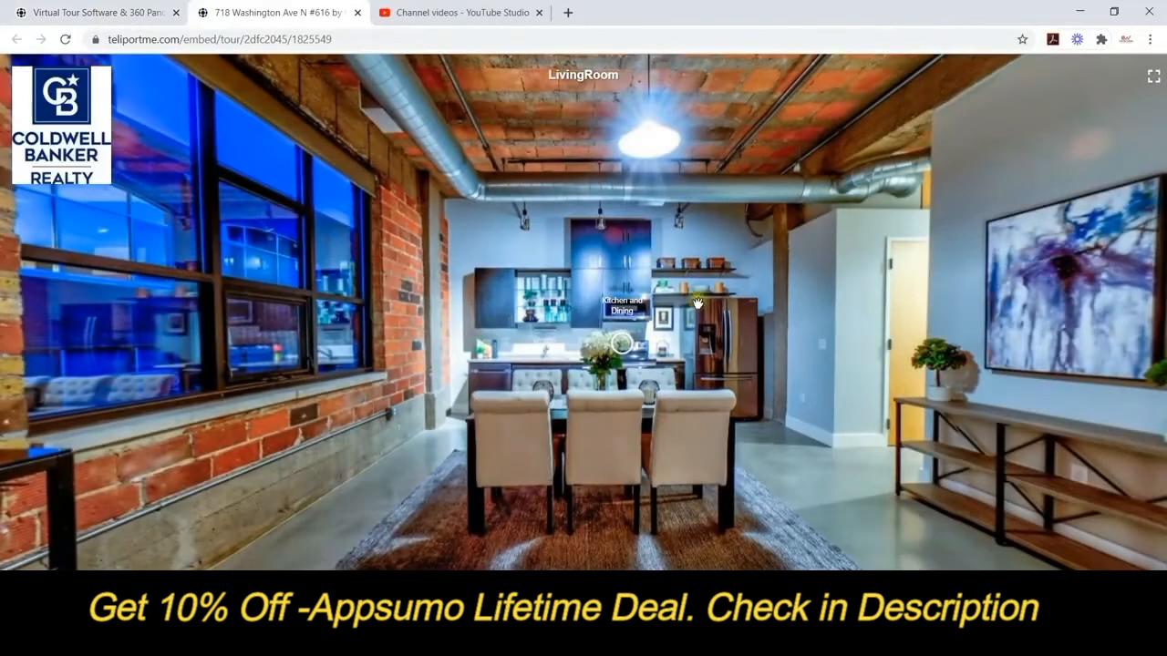
left_click_drag(745, 288, 435, 260)
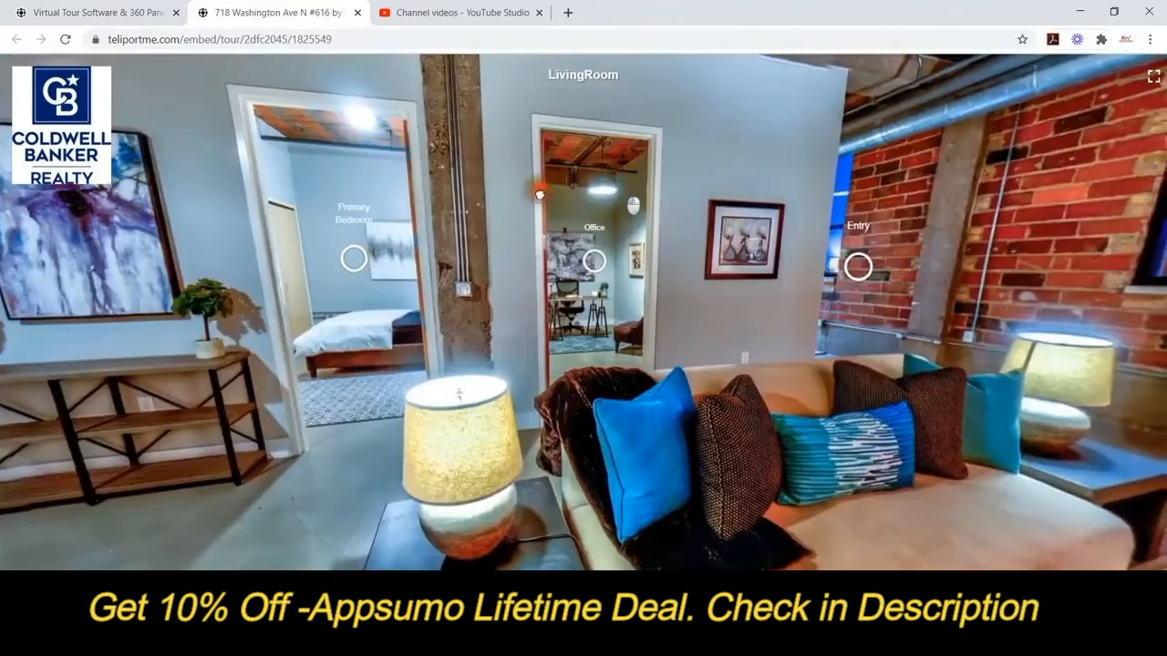
left_click_drag(540, 195, 196, 205)
left_click_drag(802, 213, 396, 206)
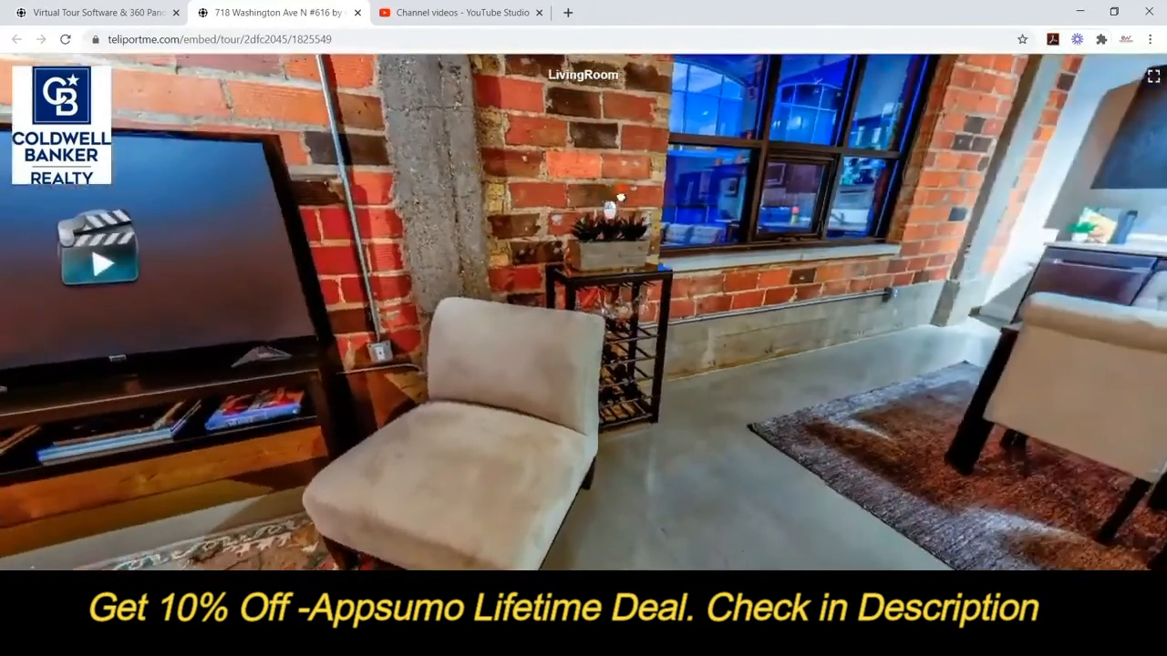
left_click_drag(614, 201, 1039, 280)
left_click(570, 319)
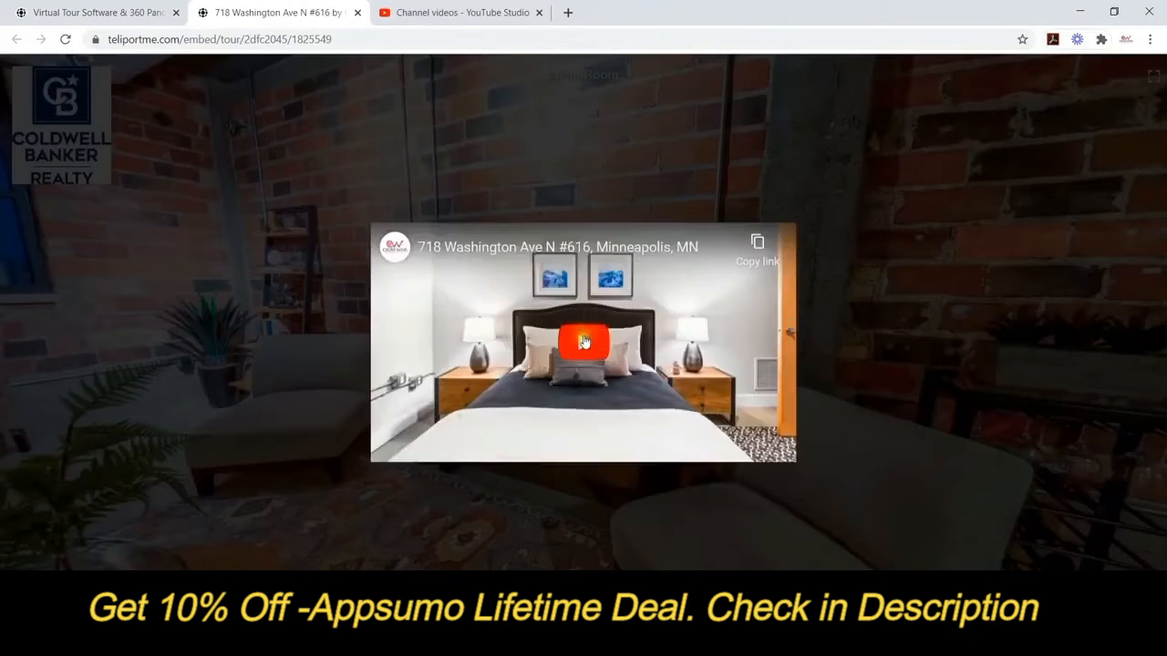
left_click(583, 341)
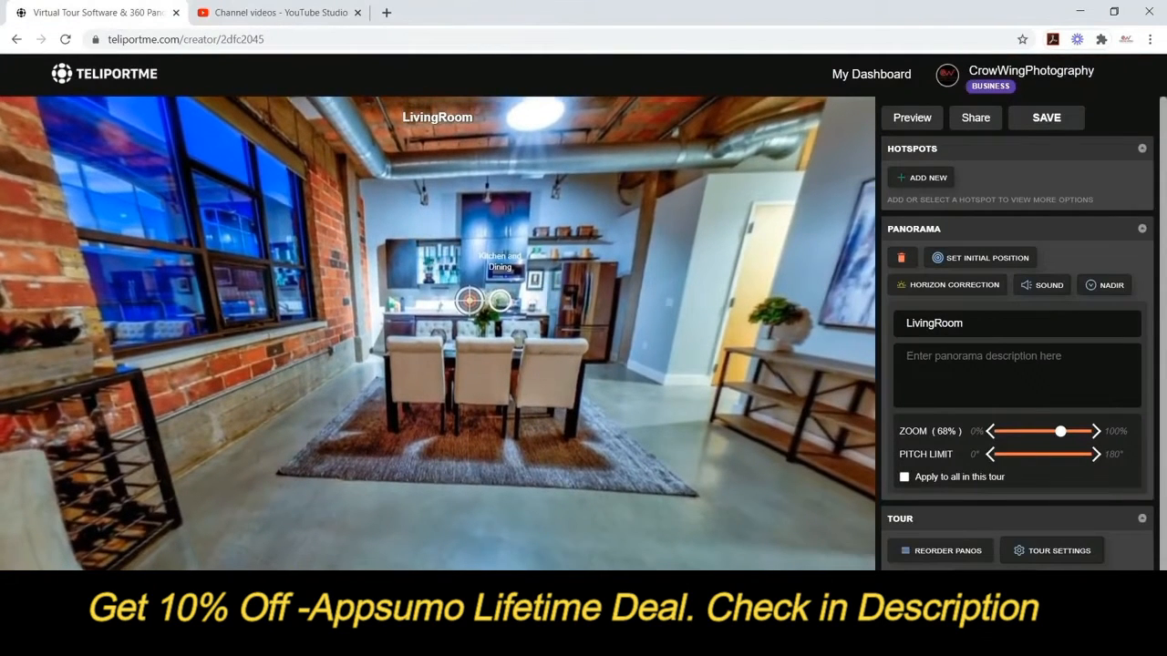
Enter the Dining panorama, set the kitchen view as its initial position, and place a hotspot on the stove.
left_click(500, 301)
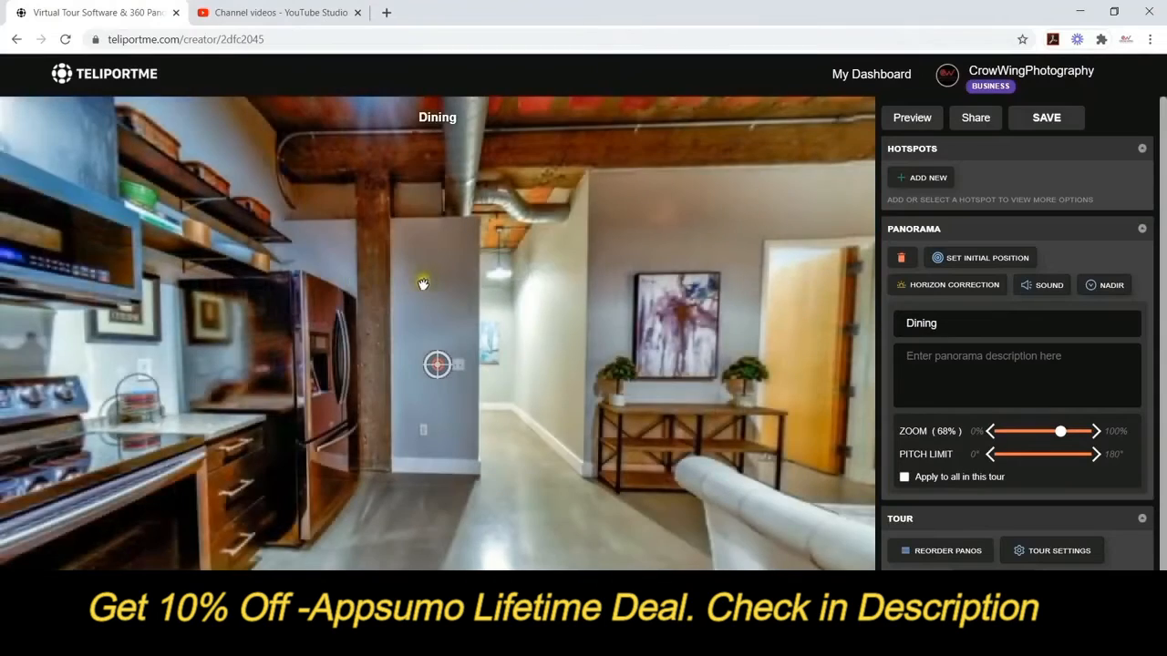
left_click_drag(423, 283, 821, 264)
left_click_drag(439, 266, 620, 264)
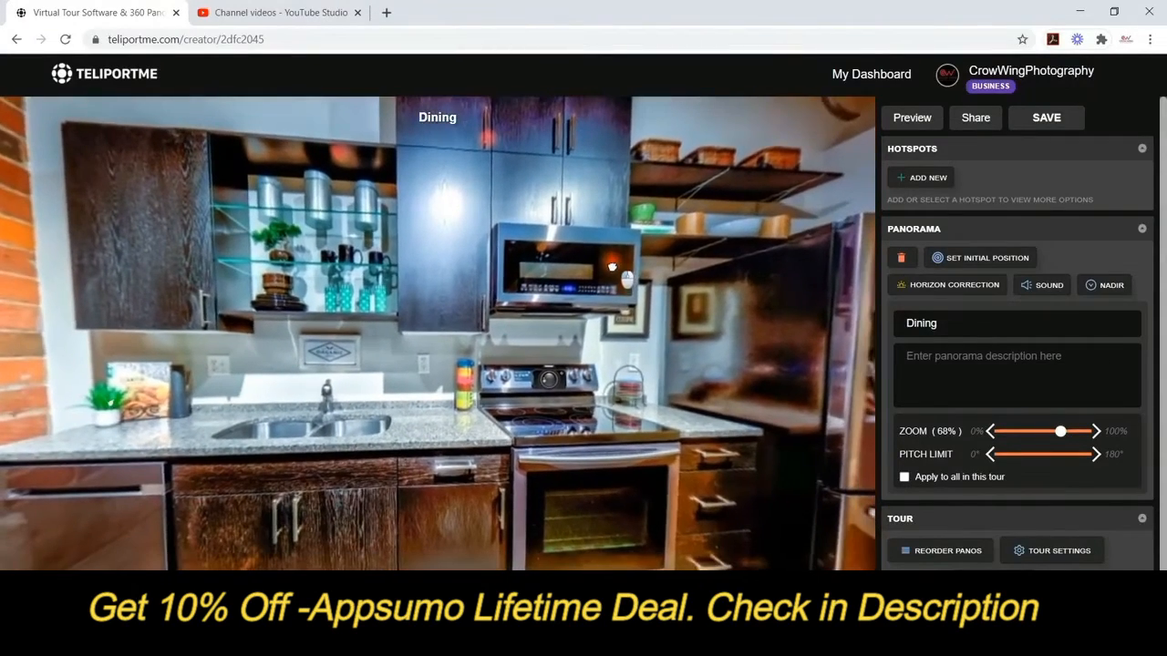
left_click(943, 258)
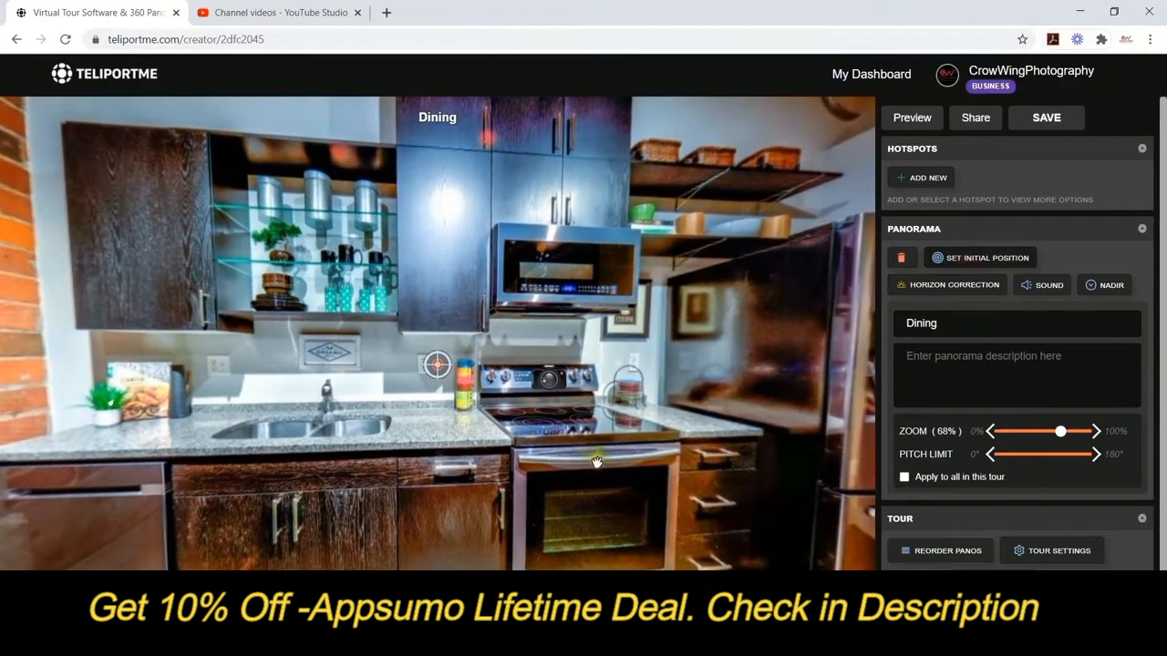
left_click(922, 176)
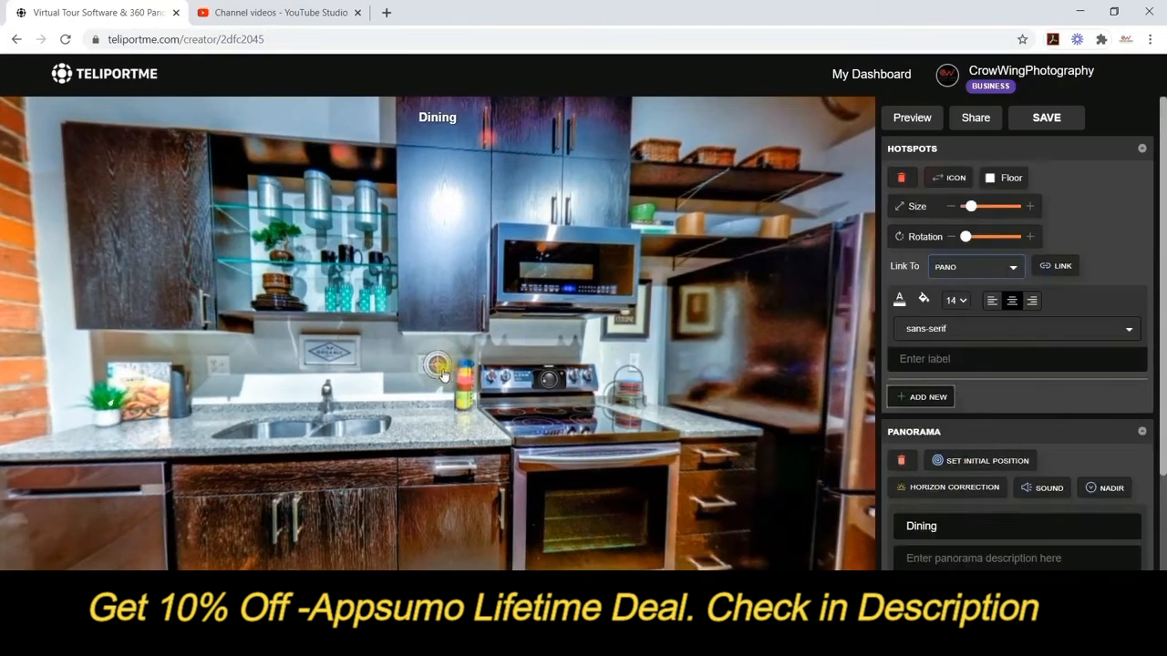
mouse_move(442, 373)
left_mouse_down()
mouse_move(577, 412)
mouse_move(554, 407)
mouse_move(564, 411)
left_mouse_up()
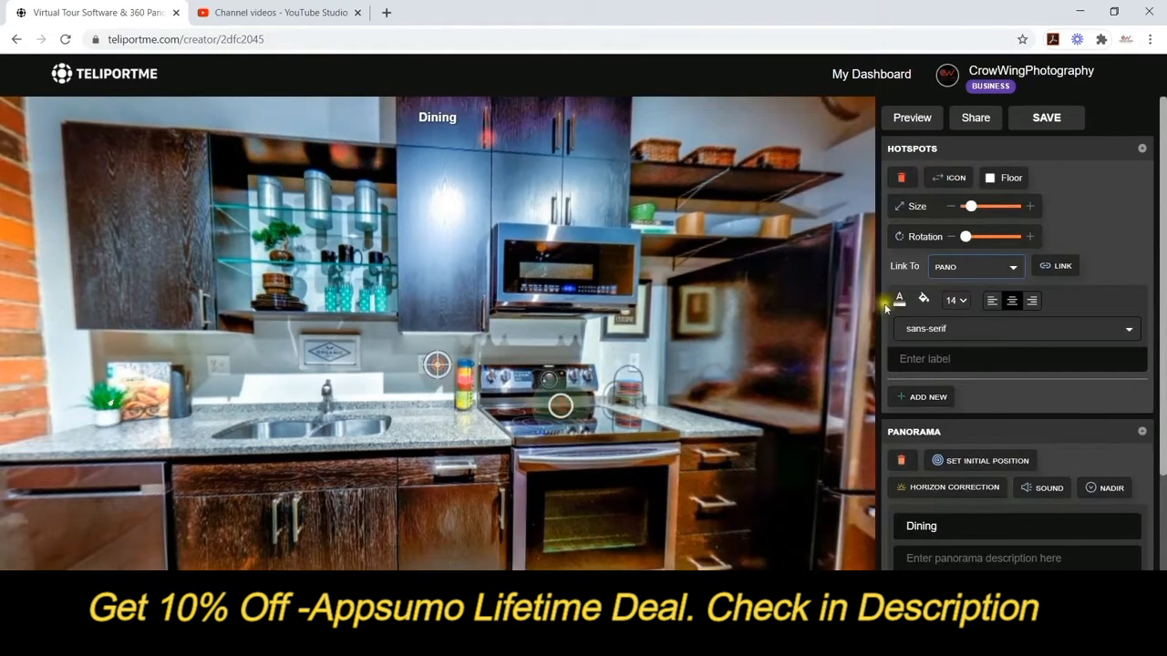
Make the stove hotspot an image link with the default info icon, slightly smaller, on the backsplash.
left_click(1013, 267)
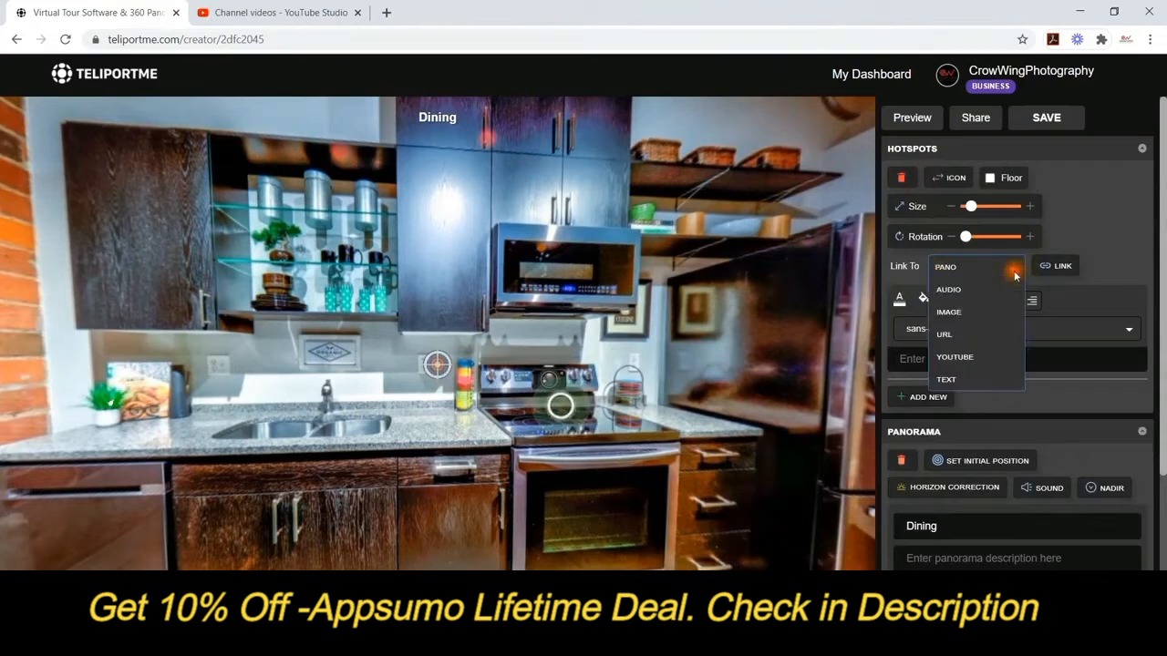
left_click(949, 313)
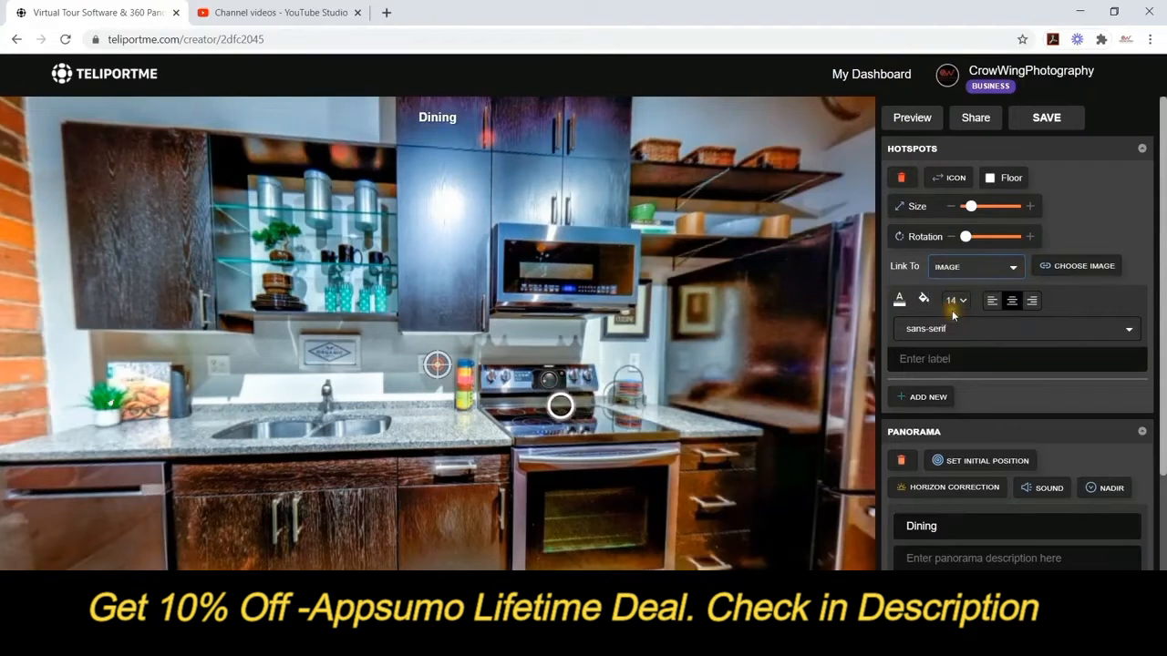
left_click(943, 177)
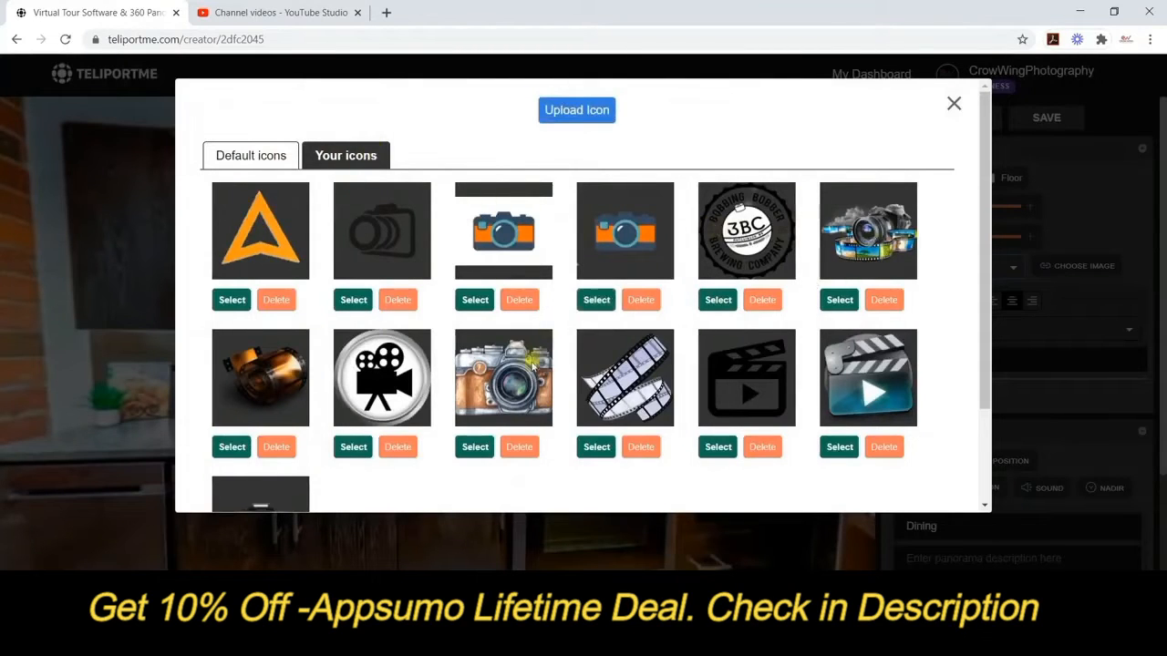
scroll(527, 365, "down", 2)
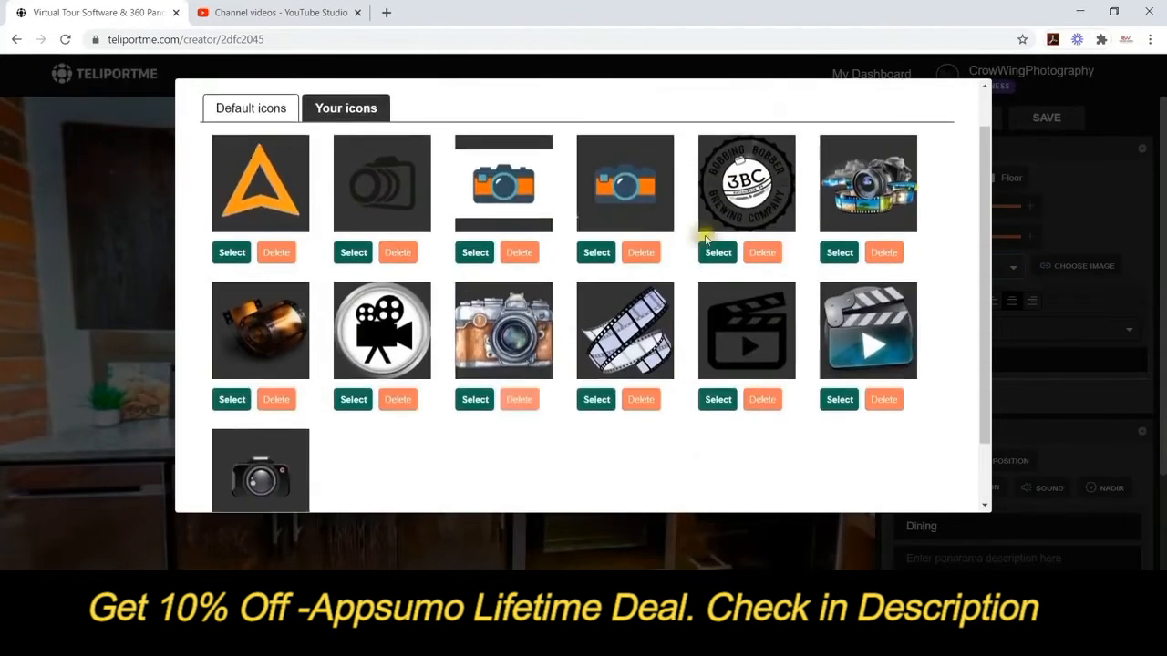
left_click(244, 109)
scroll(476, 434, "up", 1)
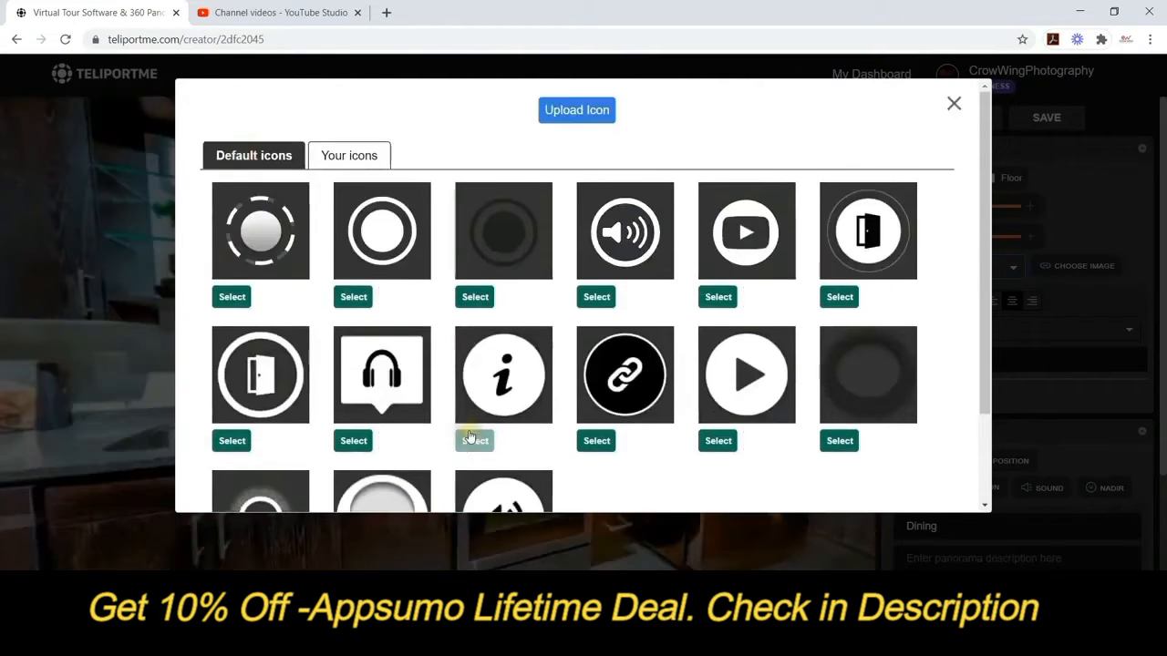
left_click(475, 440)
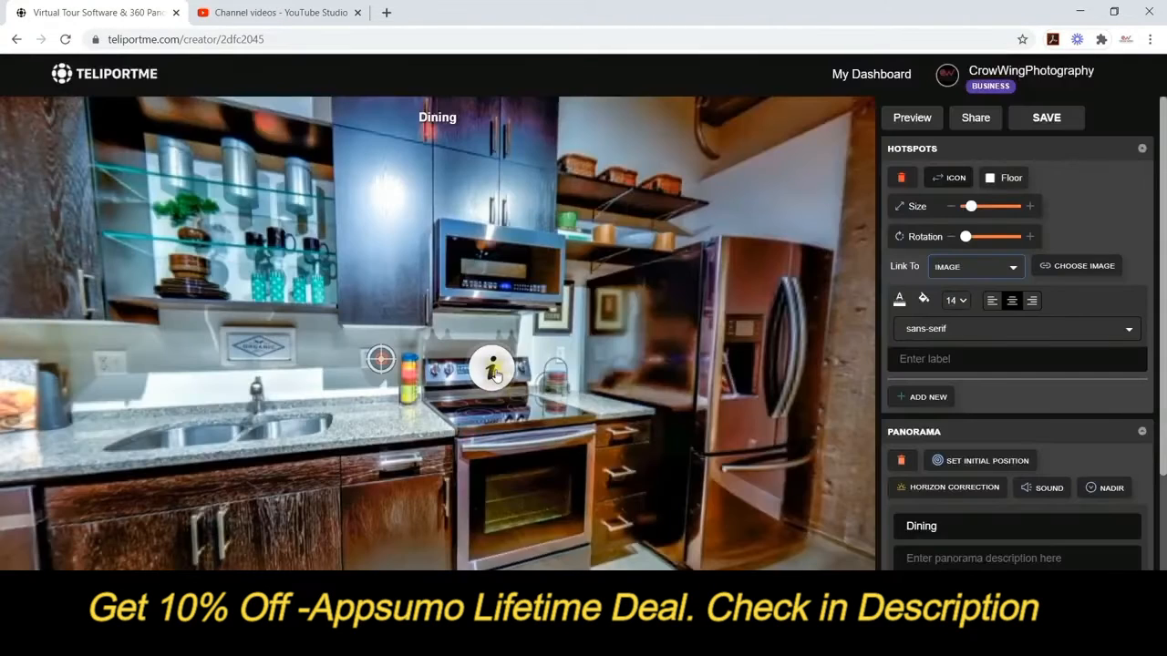
left_click_drag(497, 376, 500, 371)
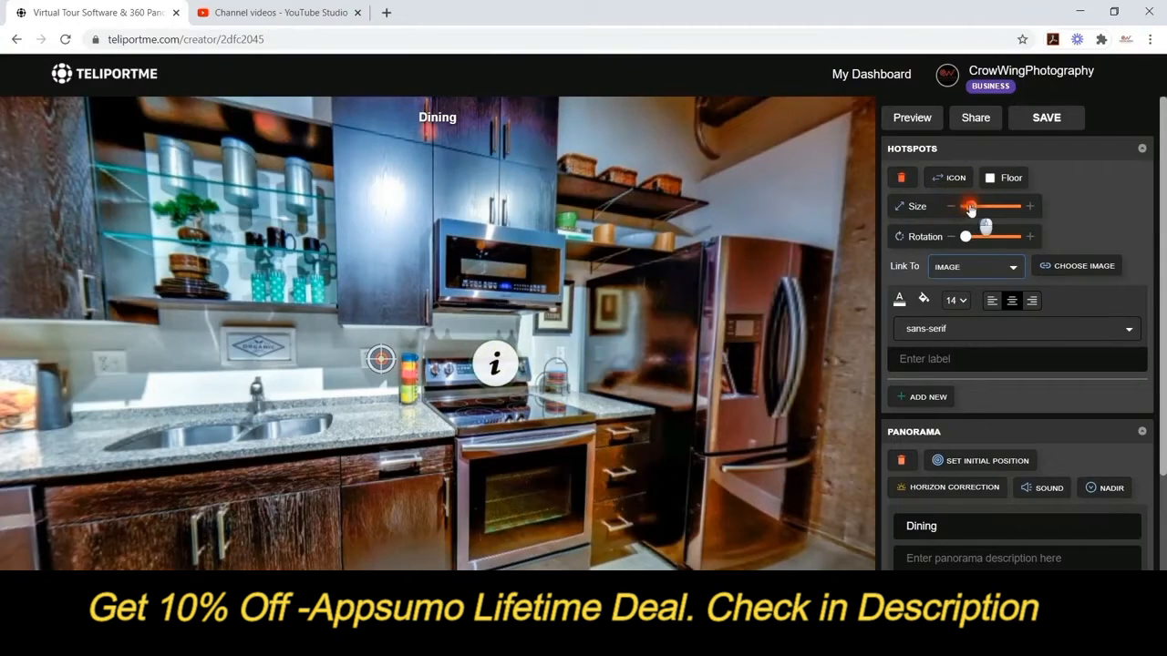
left_click_drag(971, 209, 968, 209)
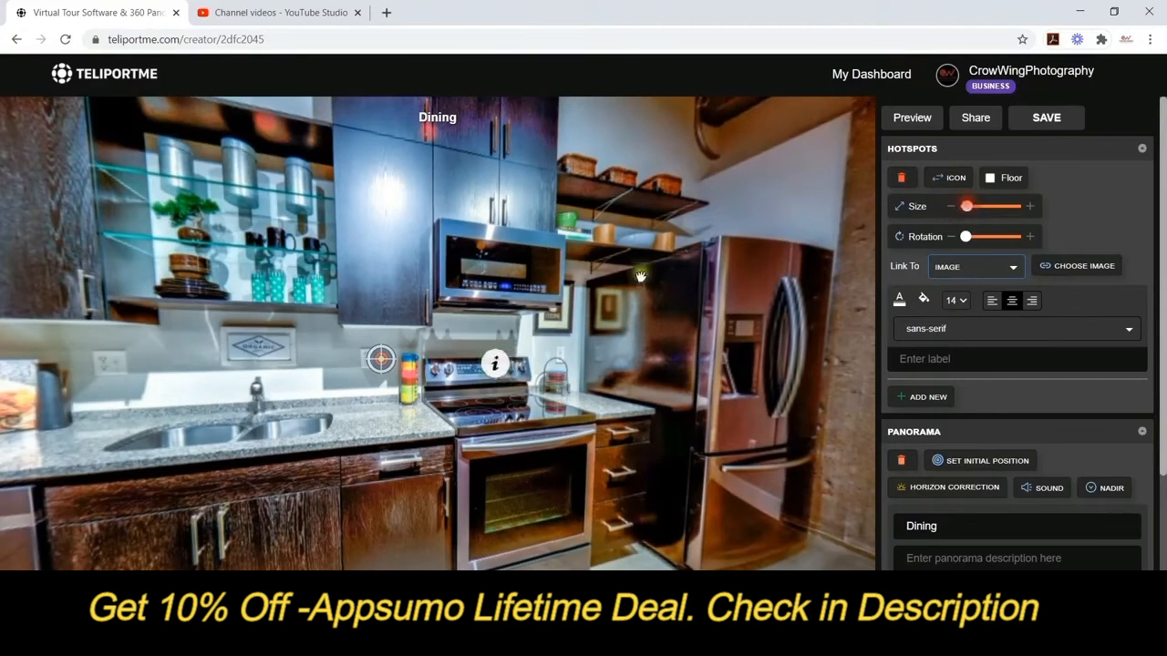
left_click_drag(492, 369, 493, 339)
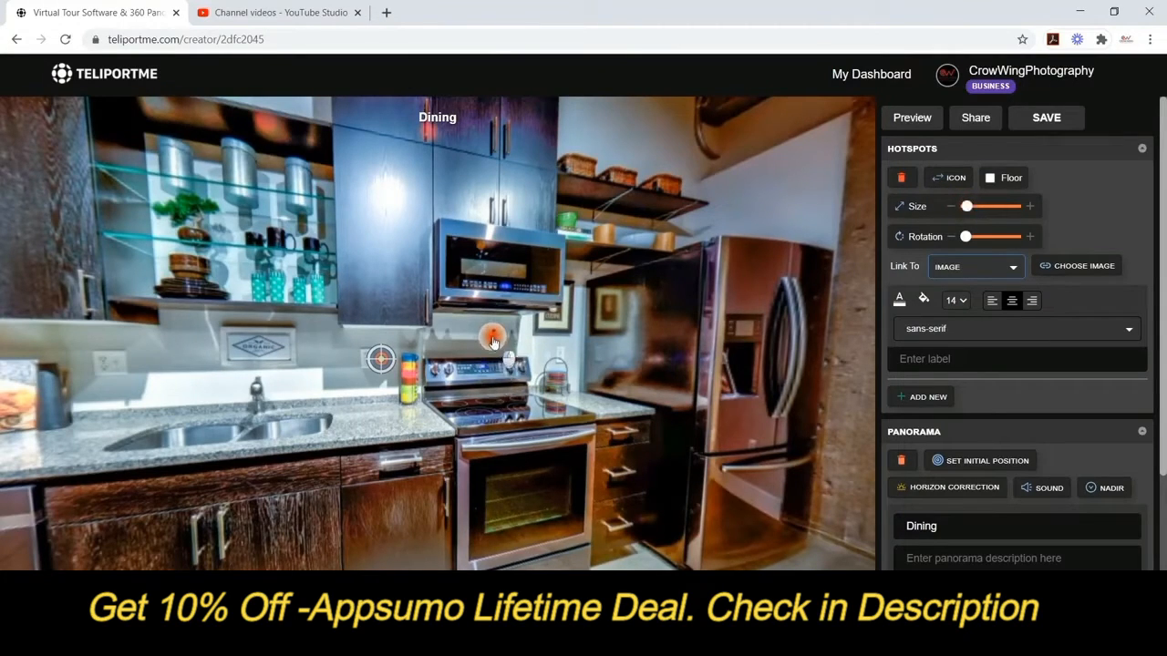
Attach the cooktop close-up photo as the hotspot's image.
left_click(1050, 265)
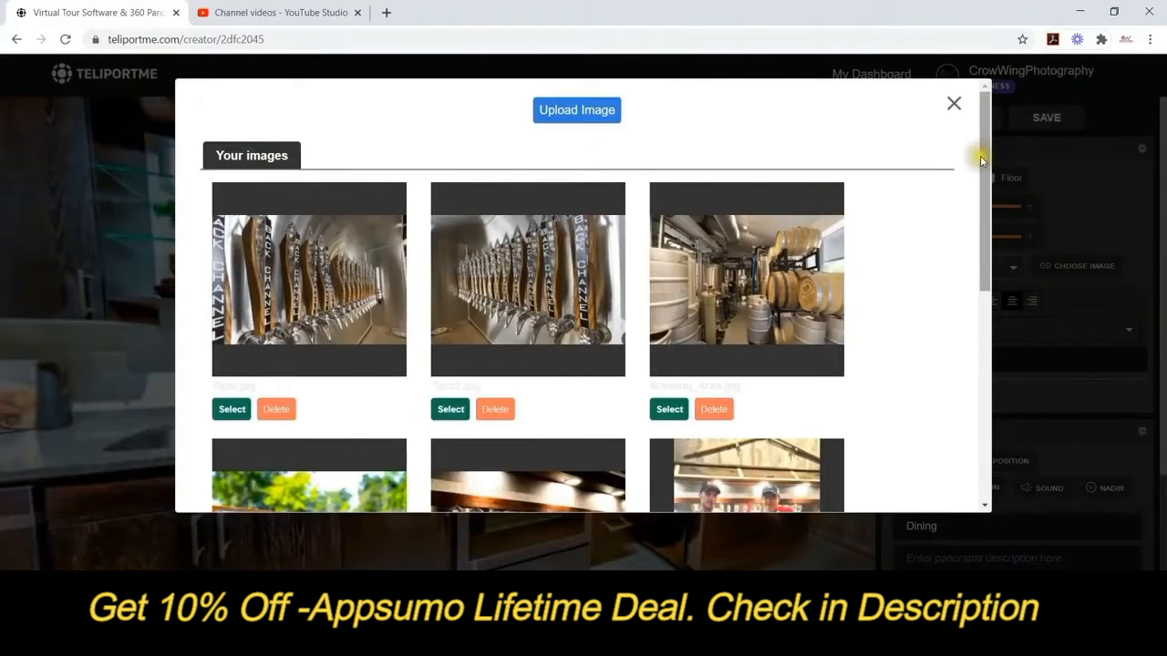
left_click_drag(981, 158, 1055, 389)
left_click(661, 475)
left_click(669, 475)
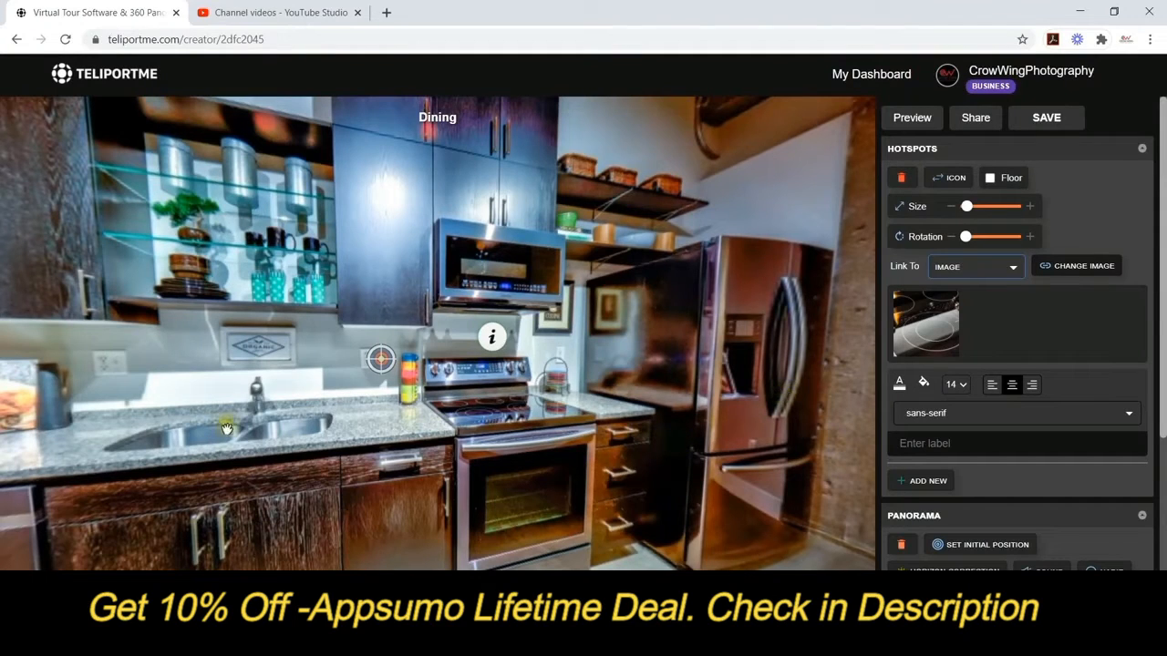
Preview the tour and confirm the stove info hotspot opens the cooktop close-up.
left_click(911, 120)
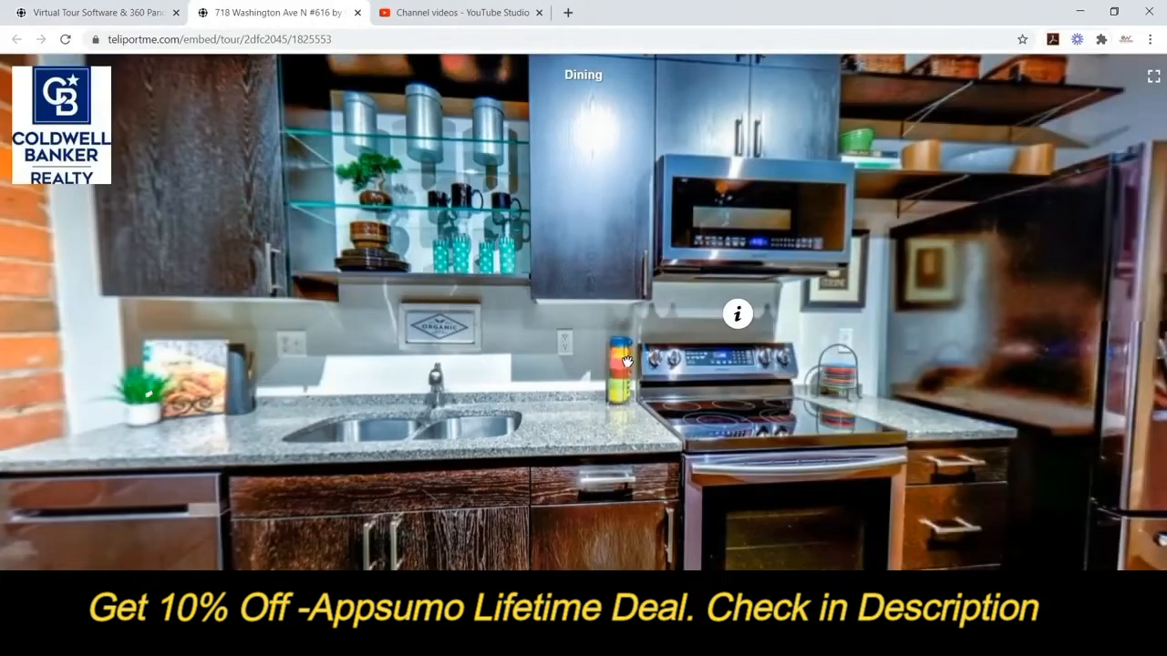
left_click_drag(627, 362, 728, 369)
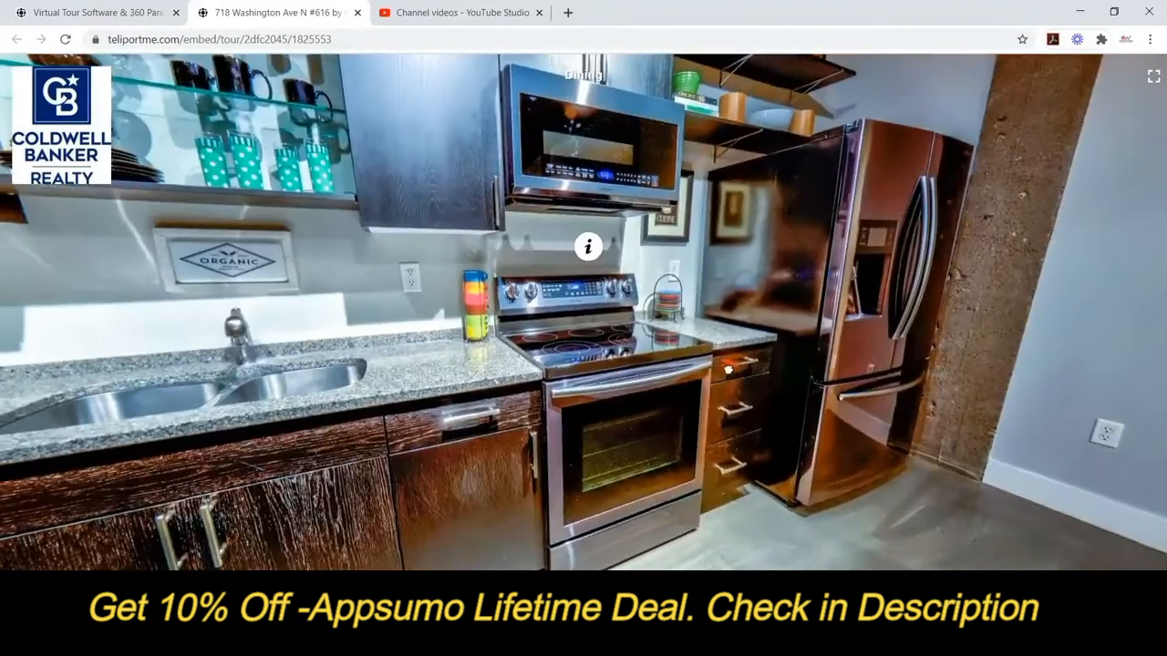
left_click(589, 249)
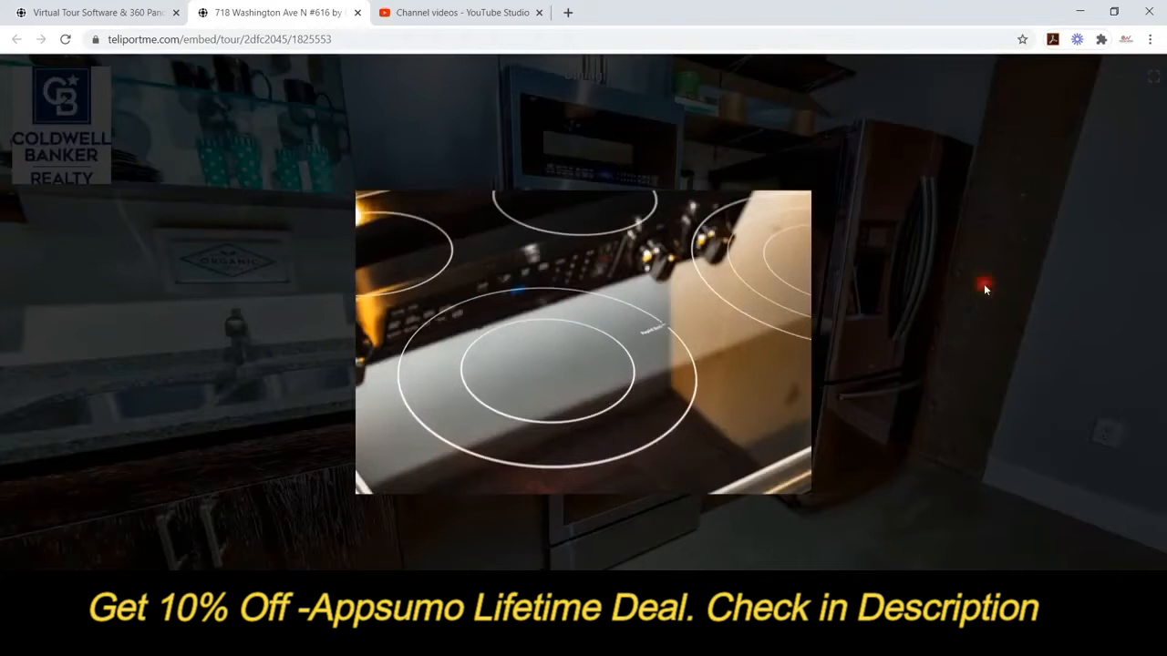
left_click(985, 290)
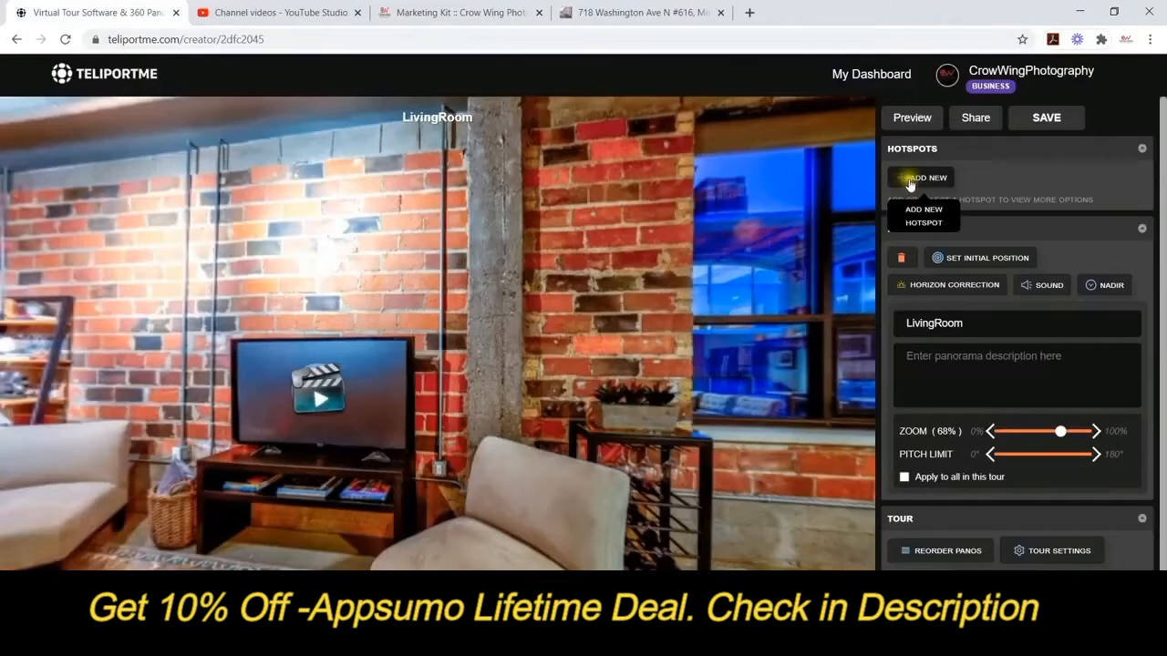
left_click(916, 175)
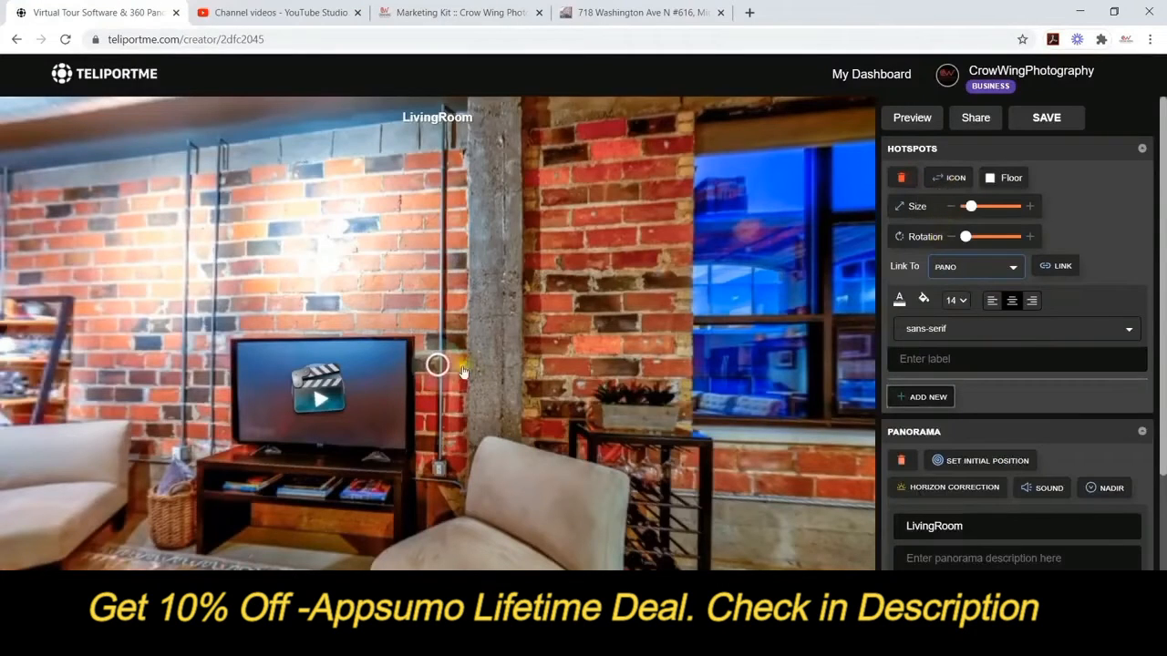
Move the new LivingRoom hotspot onto the brick wall as a web-address link with the default link icon.
left_click_drag(428, 367, 329, 271)
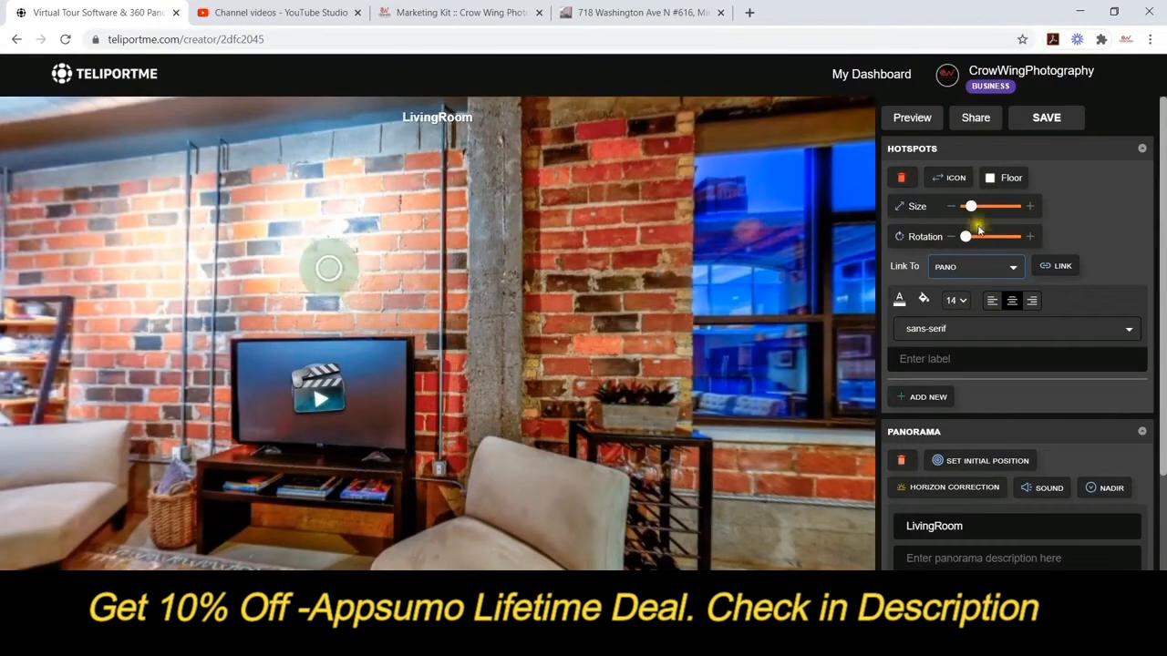
left_click(1004, 265)
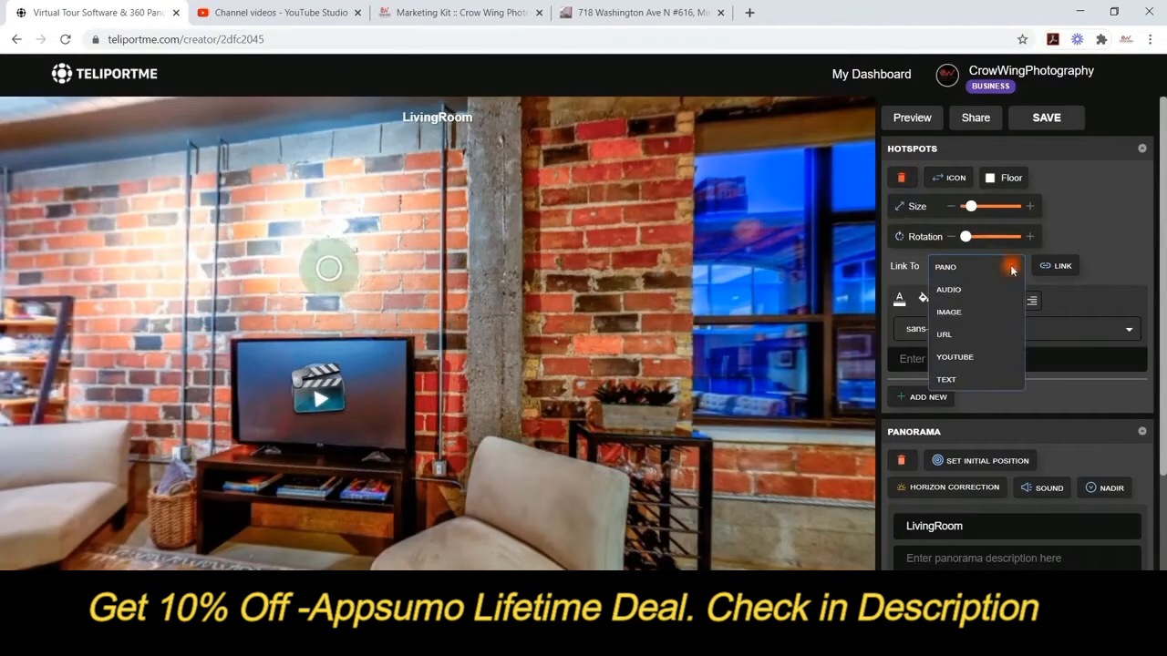
left_click(946, 336)
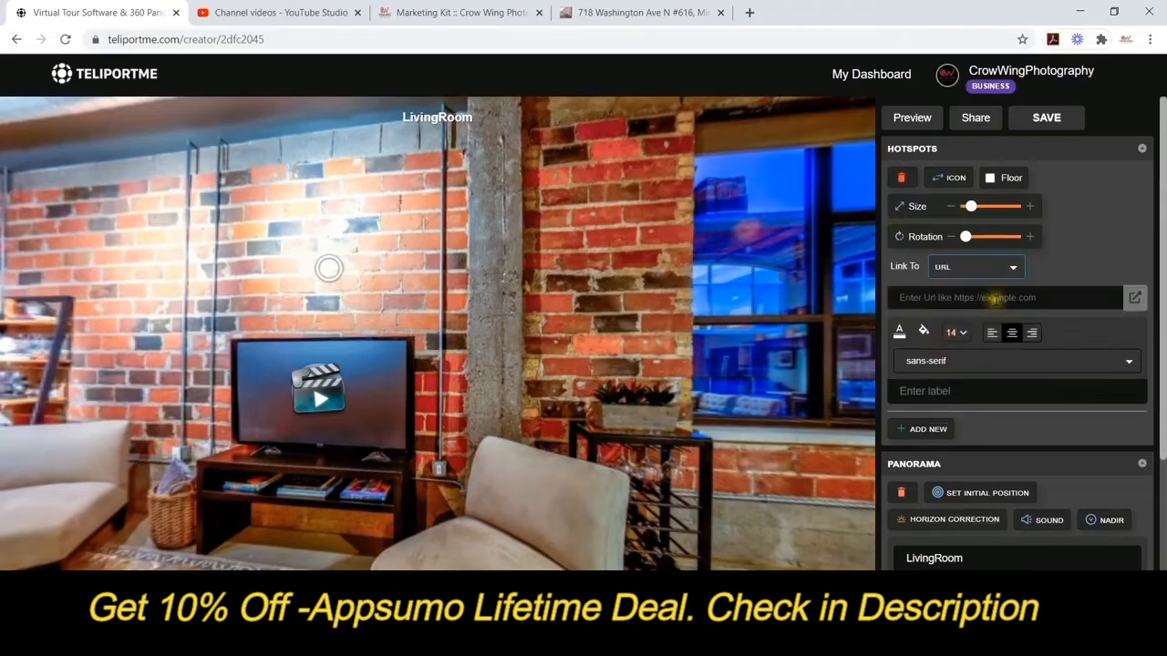
left_click(949, 178)
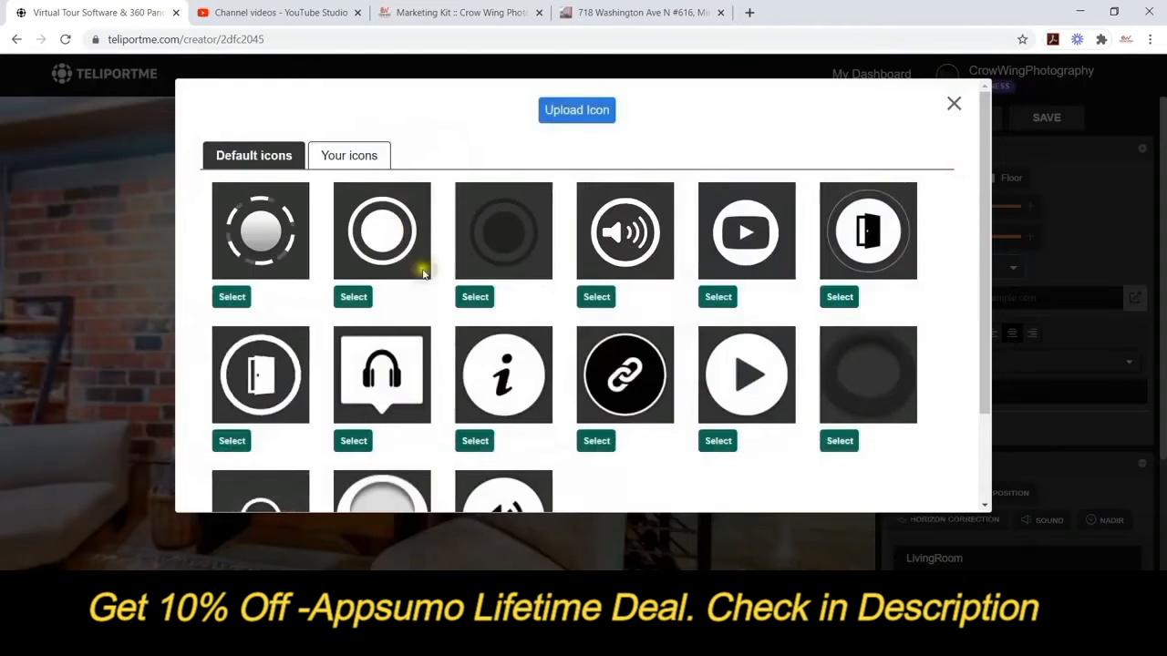
scroll(451, 301, "down", 3)
scroll(447, 315, "up", 1)
scroll(446, 315, "up", 1)
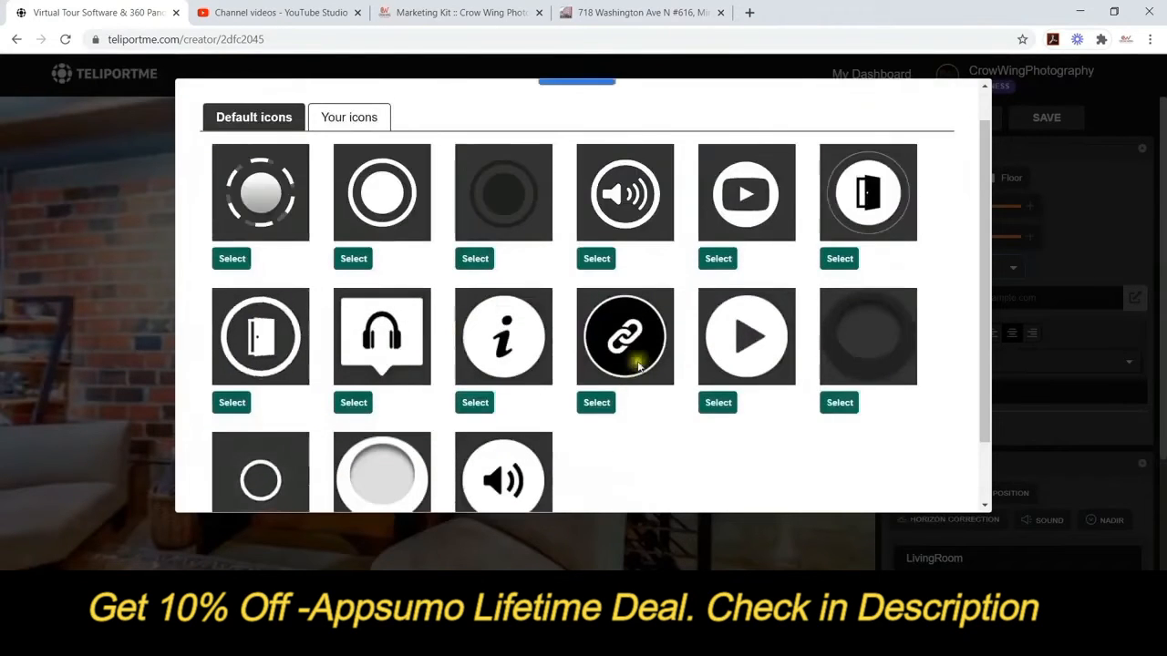
left_click(347, 114)
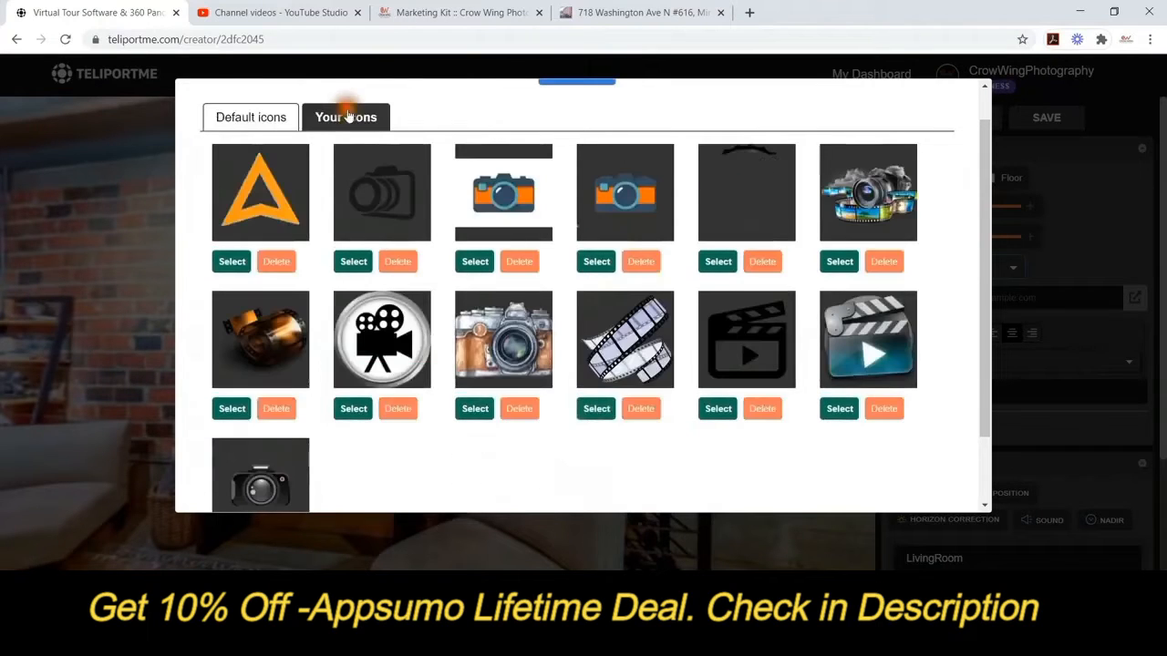
left_click(286, 116)
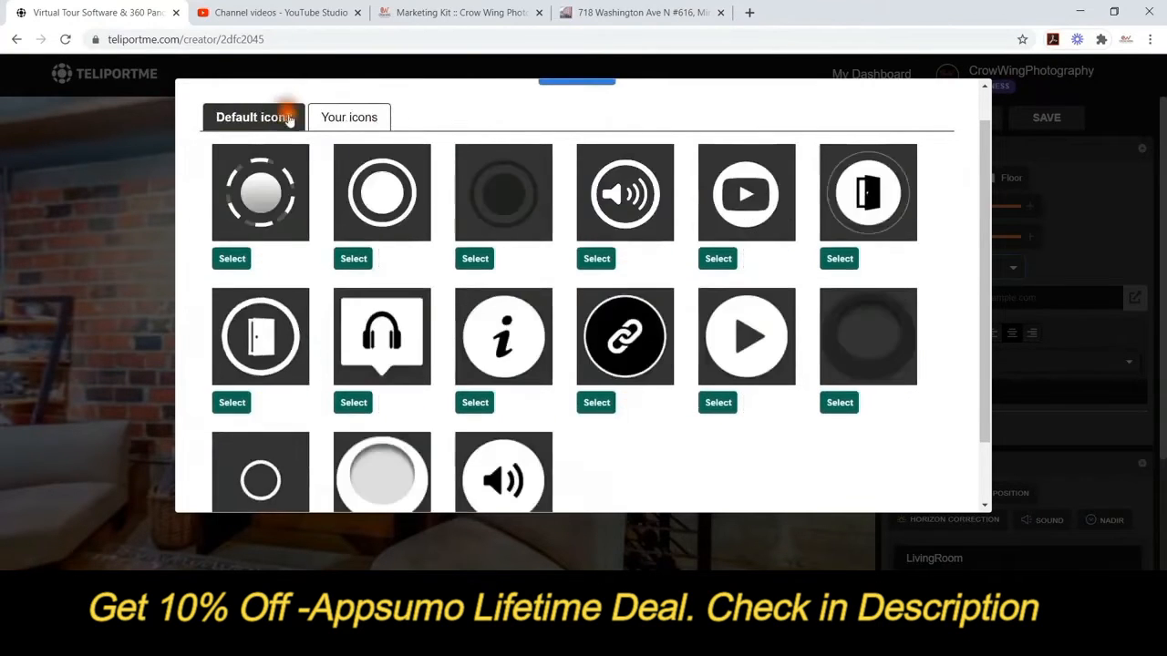
left_click(597, 401)
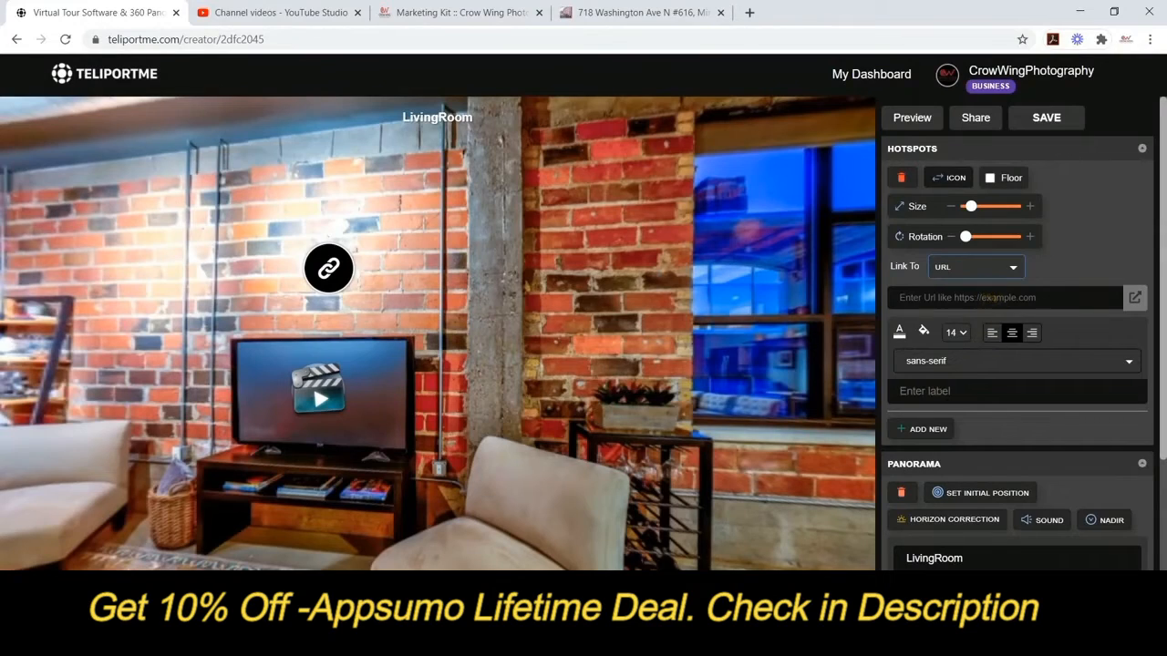
Clear the wrong pasted address from the hotspot's URL field.
left_click(983, 297)
right_click(985, 297)
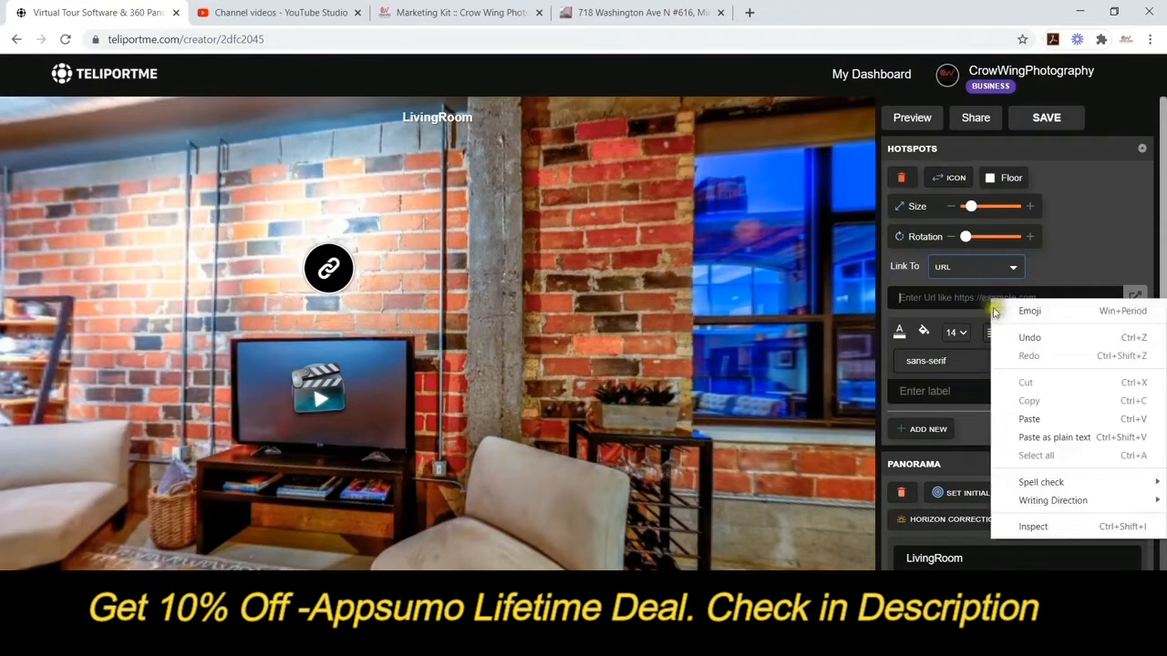
left_click(1027, 419)
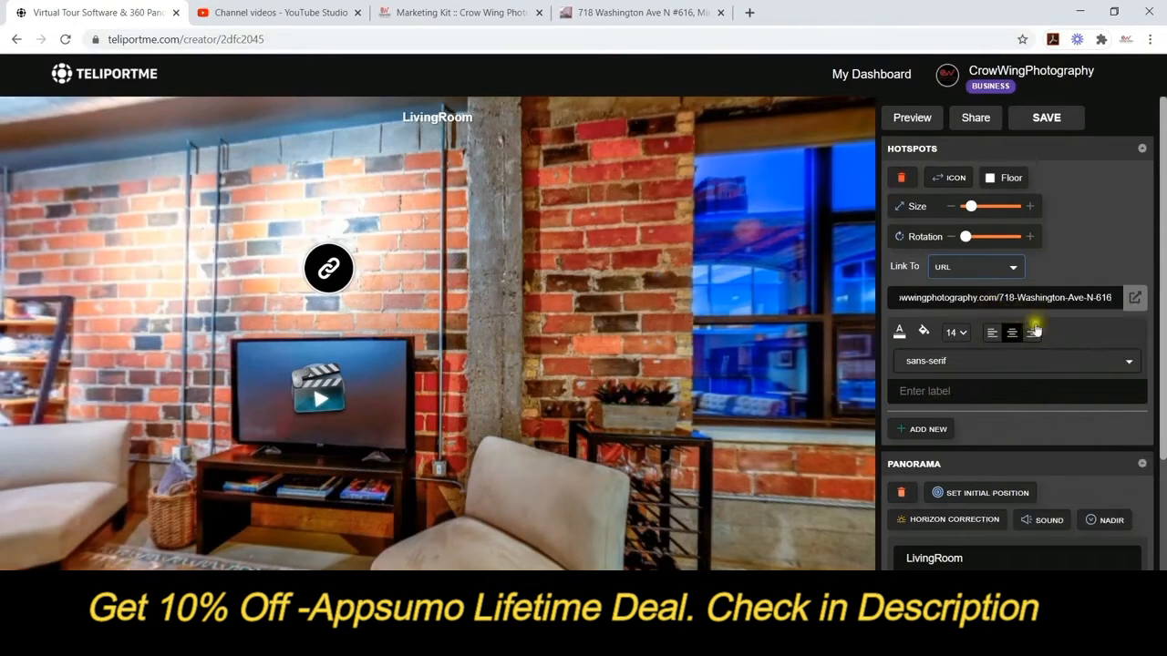
left_click_drag(1107, 297, 789, 300)
key("BackSpace")
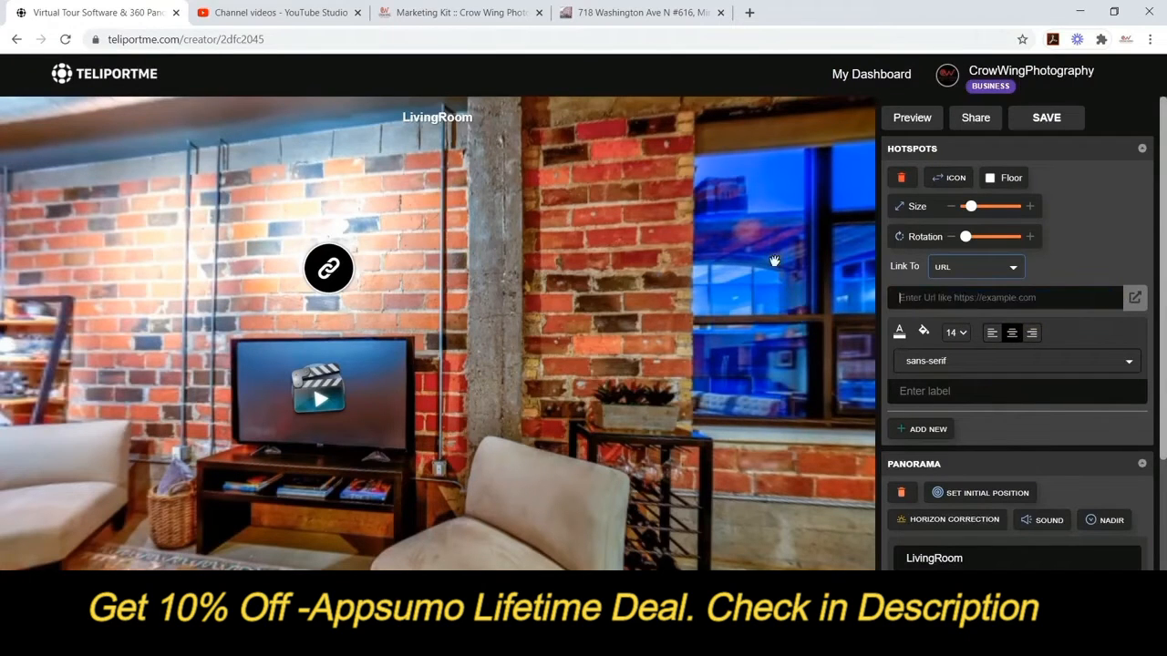
Copy the property listing page's address and paste it as the hotspot's link.
left_click(643, 12)
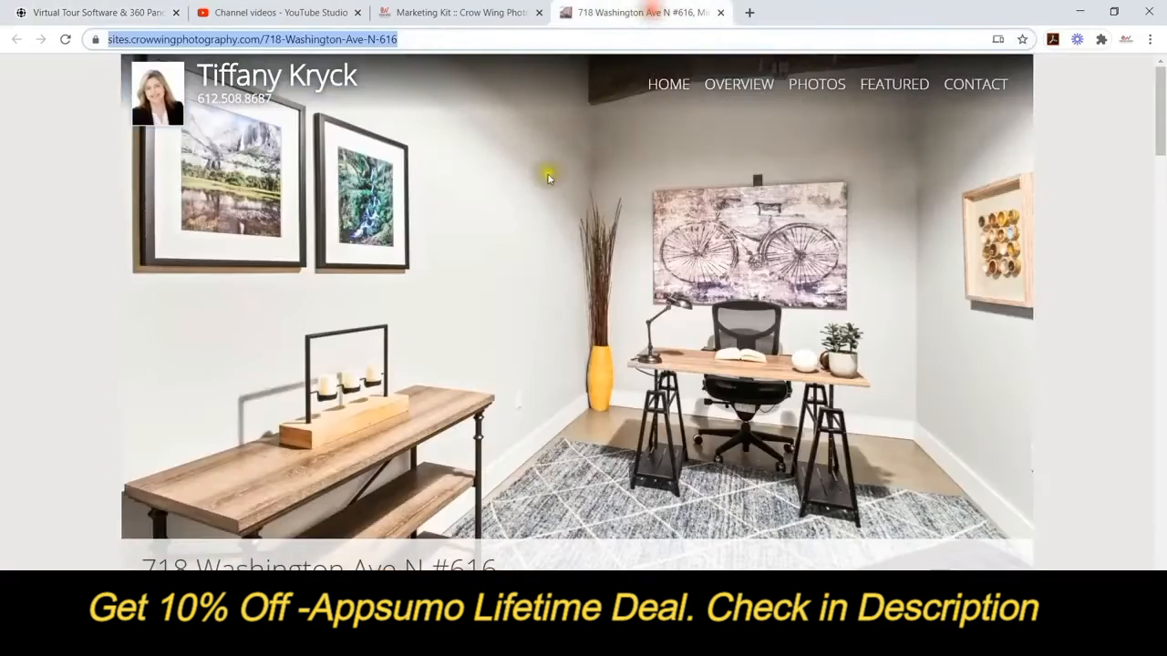
scroll(204, 383, "down", 1)
scroll(205, 383, "down", 3)
scroll(204, 383, "up", 3)
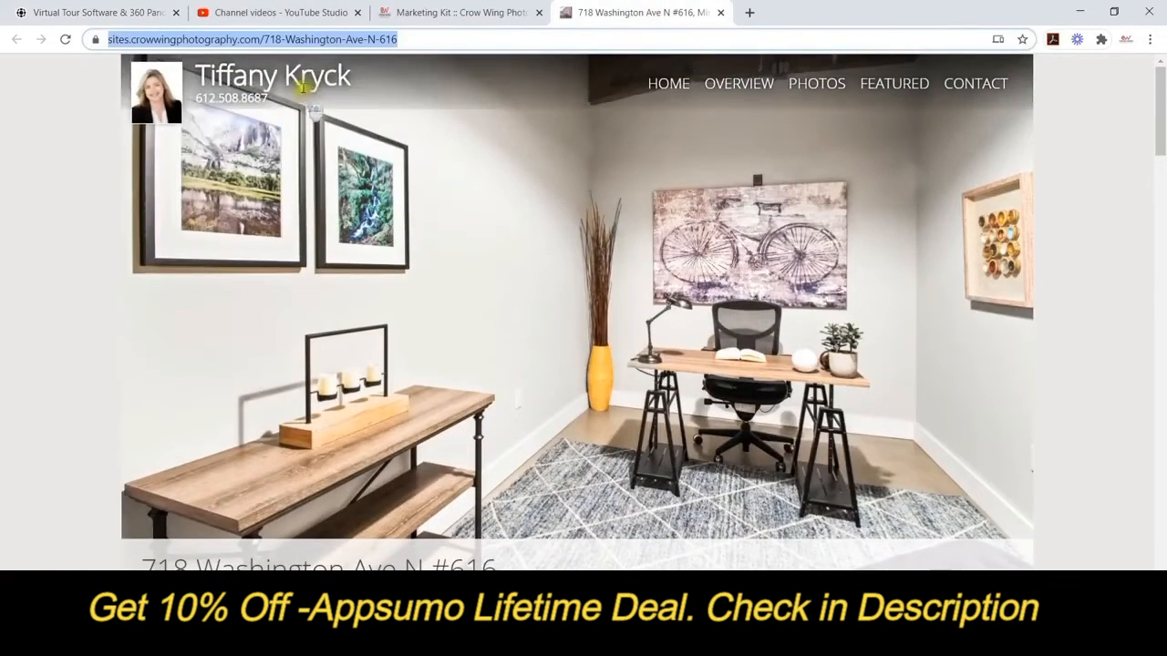
right_click(334, 39)
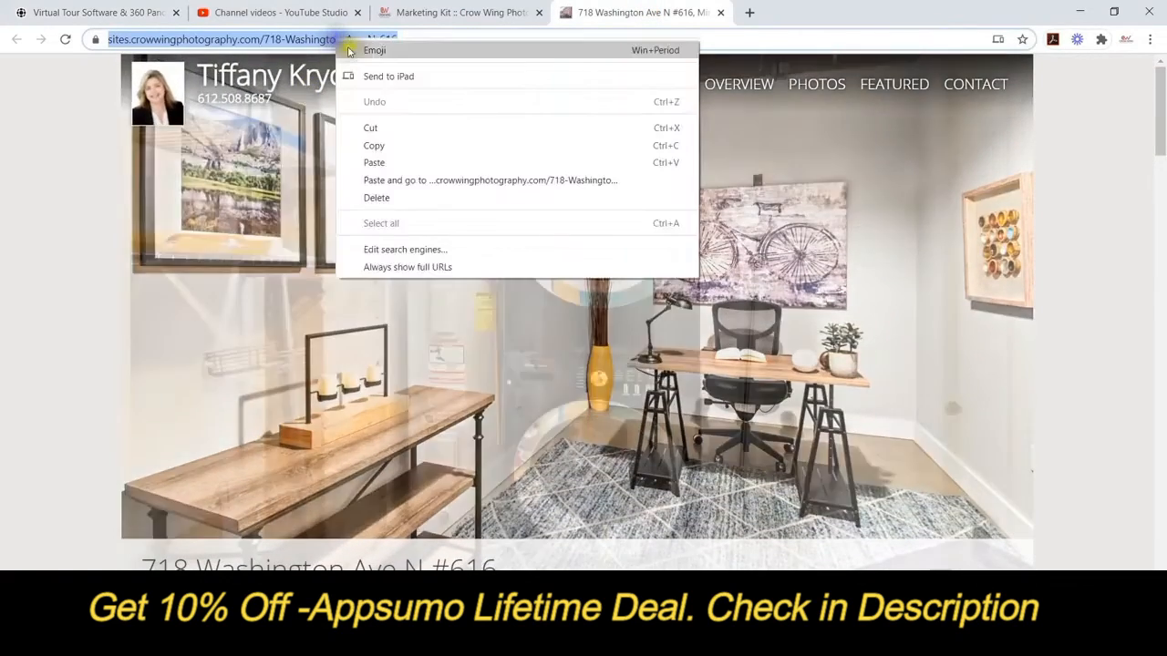
left_click(378, 147)
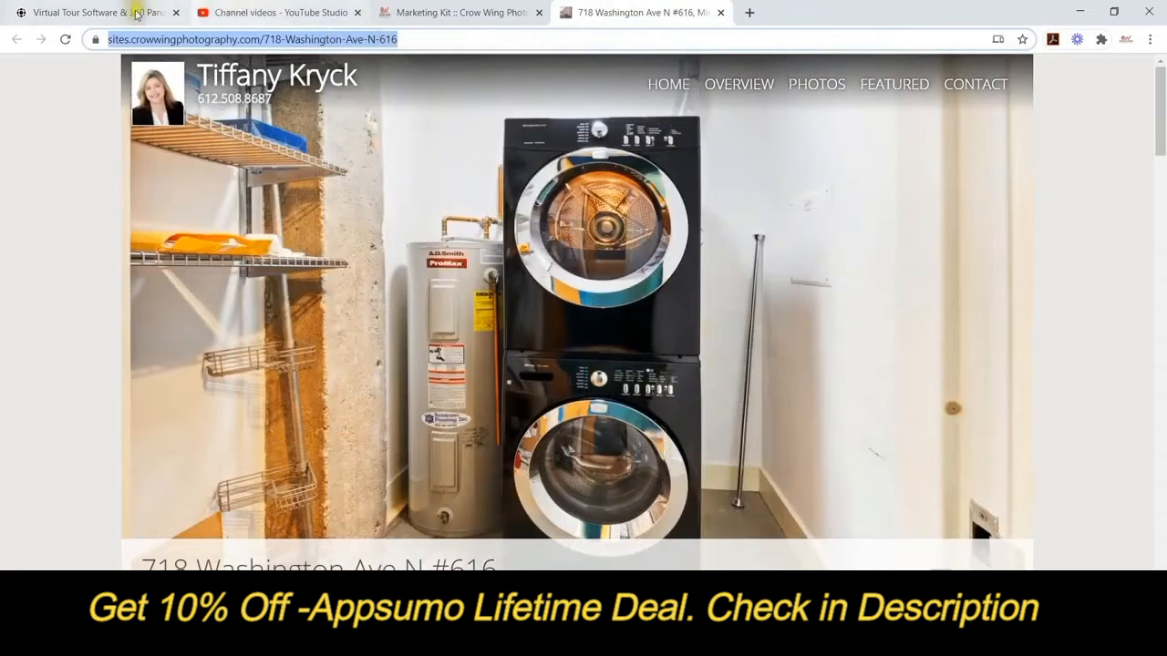
left_click(55, 12)
right_click(980, 296)
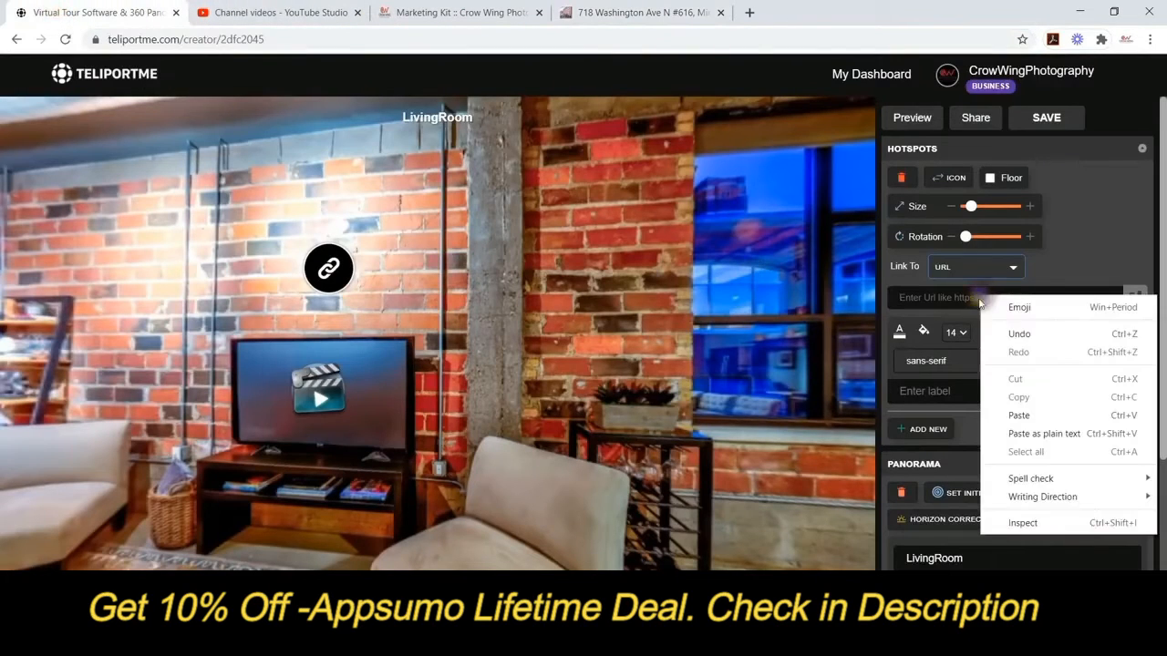
left_click(1016, 415)
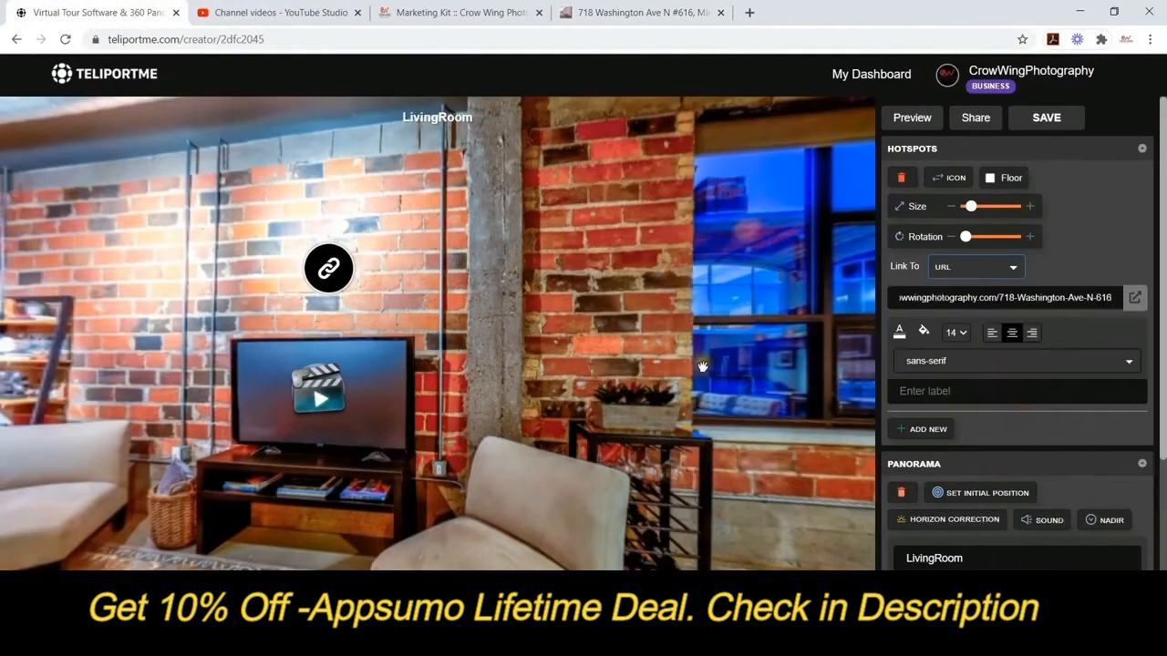
left_click(609, 301)
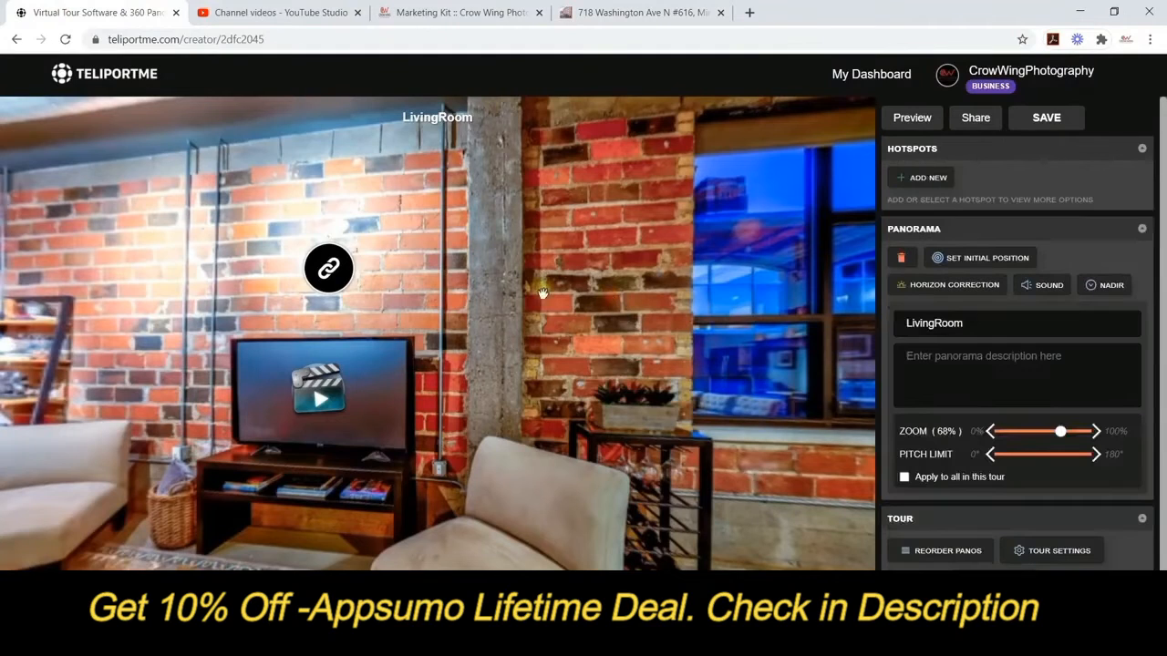
Preview the tour in a new tab and follow the LivingRoom link hotspot to the listing page.
left_click_drag(477, 282, 570, 292)
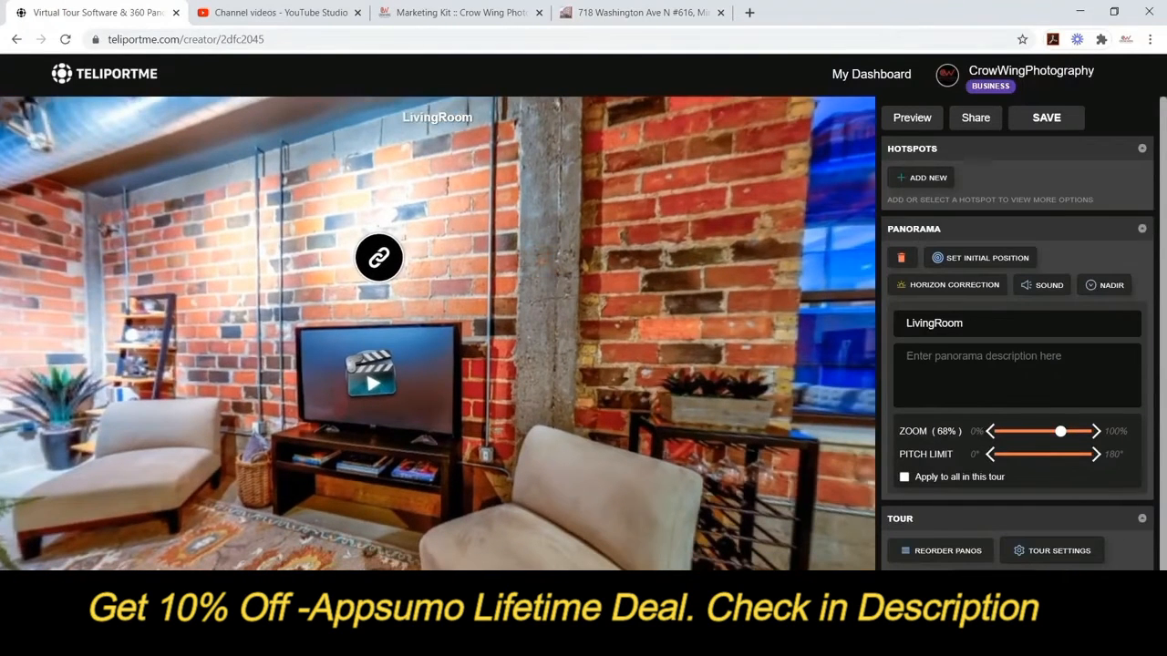
left_click(909, 127)
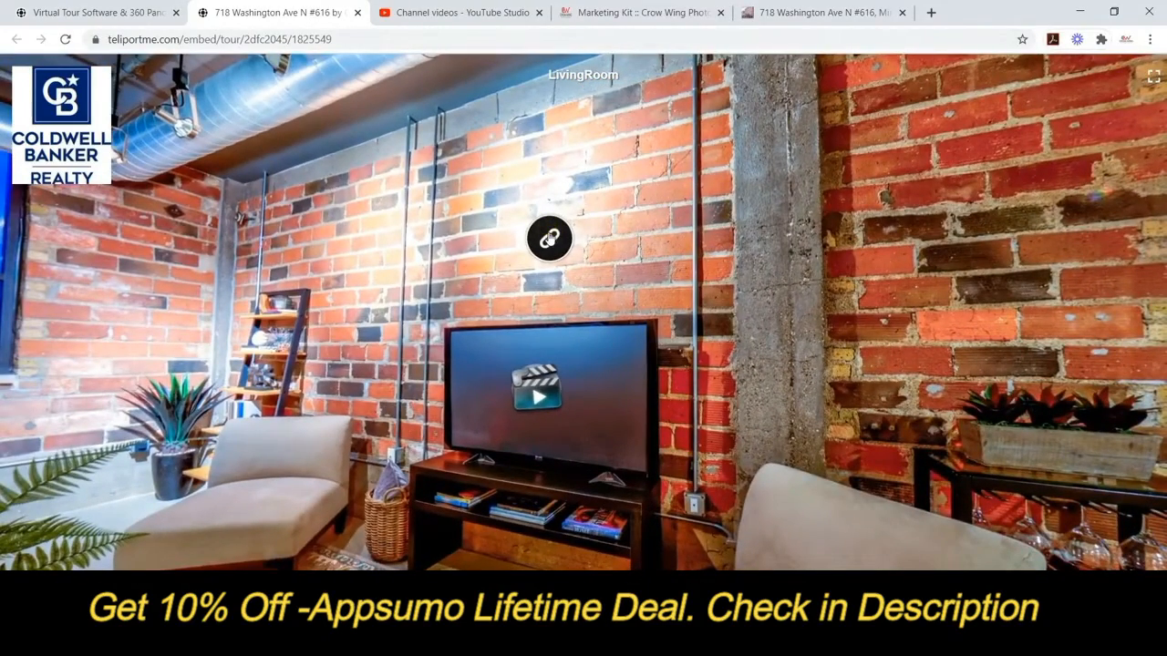
left_click(549, 238)
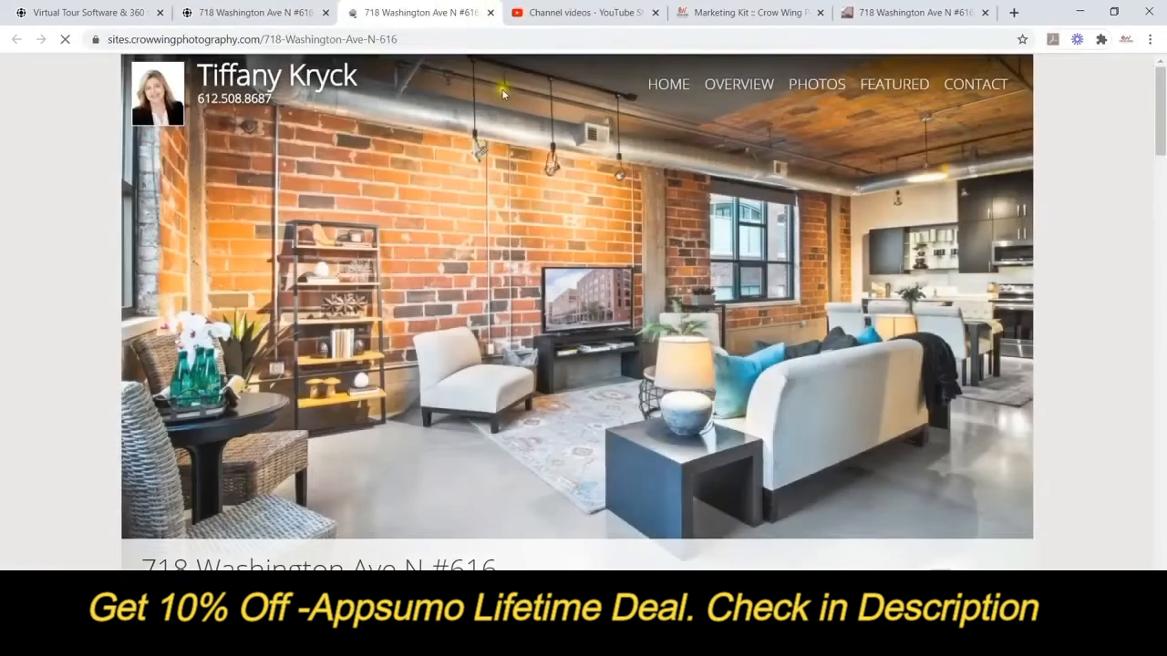
scroll(547, 317, "down", 3)
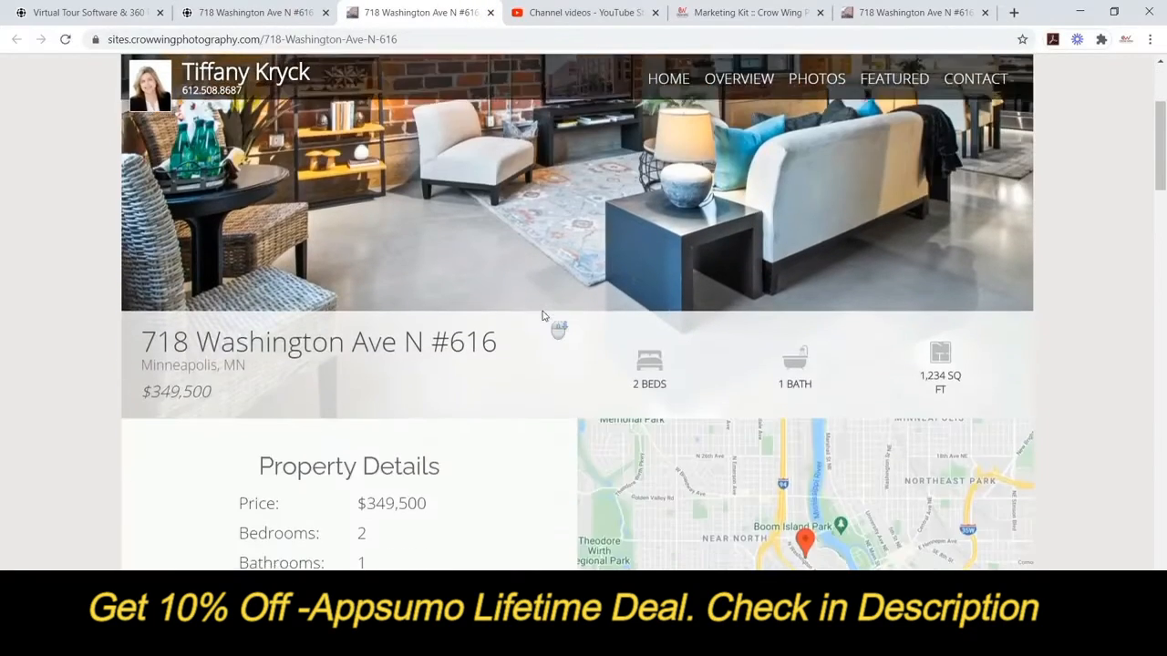
scroll(542, 311, "up", 2)
scroll(529, 275, "down", 6)
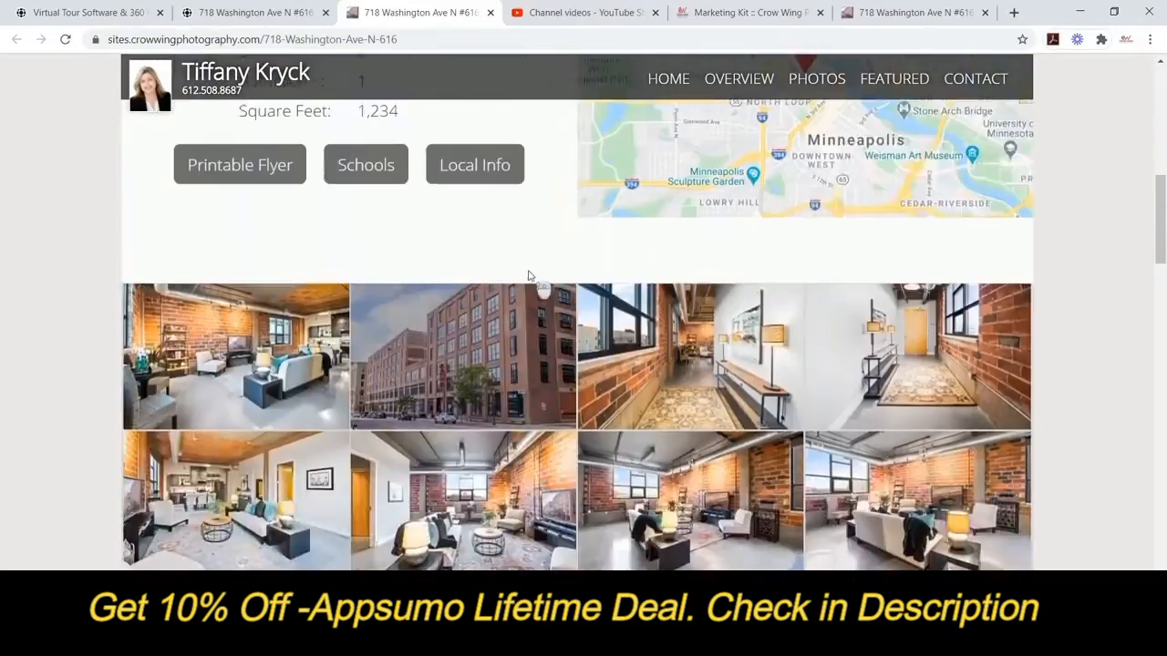
scroll(529, 275, "up", 1)
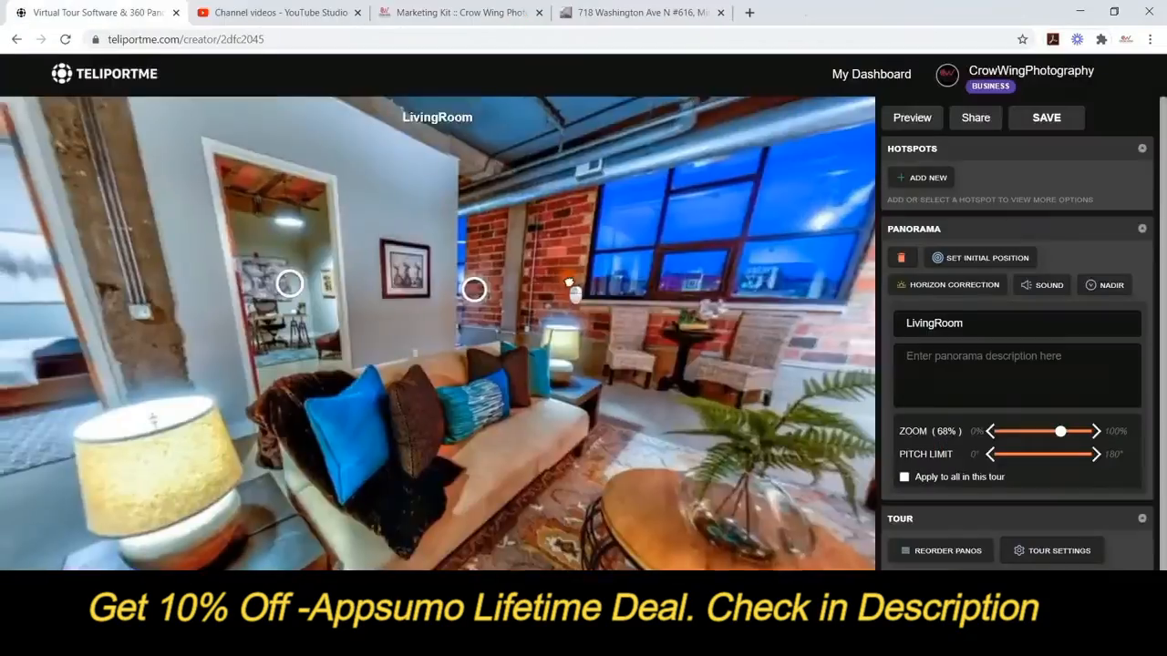
left_click_drag(164, 205, 735, 262)
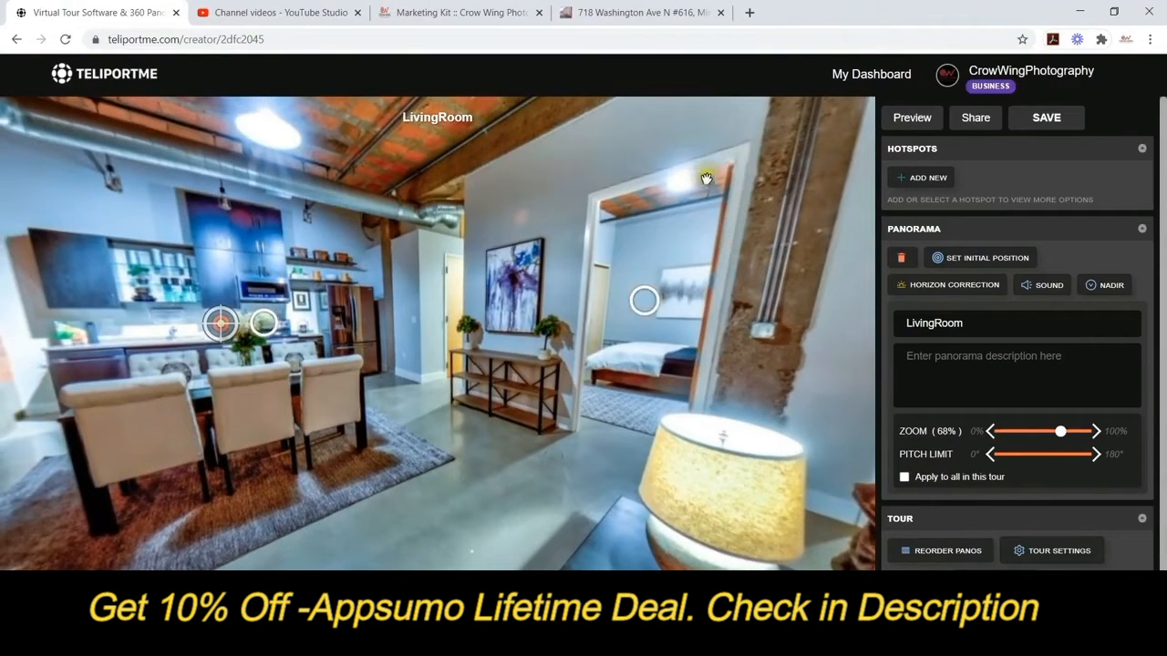
left_click(923, 177)
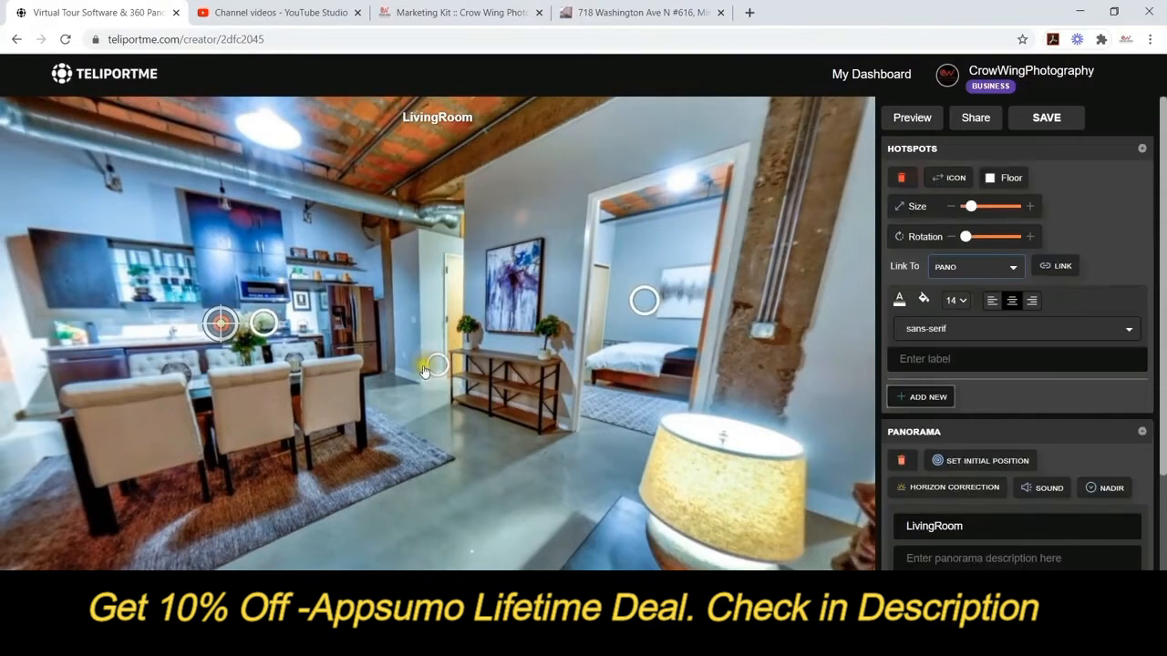
Lower the new, Primary Bedroom and Office hotspots toward the floor, making Primary Bedroom floor-type.
left_click_drag(437, 365, 421, 399)
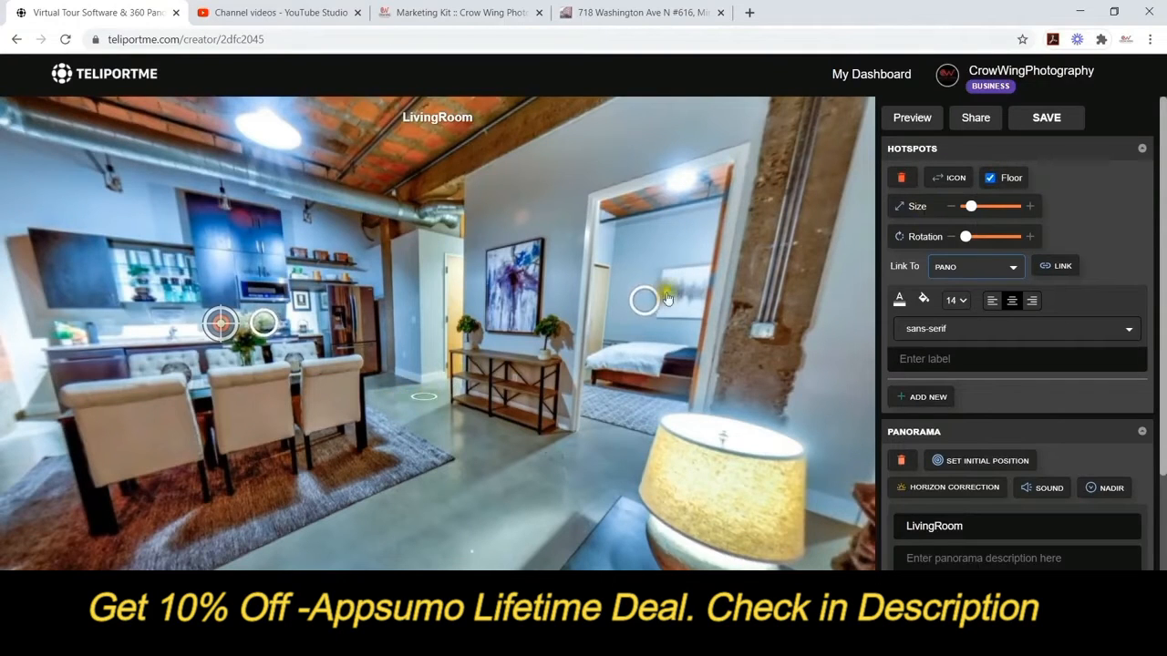
left_click_drag(649, 310, 631, 415)
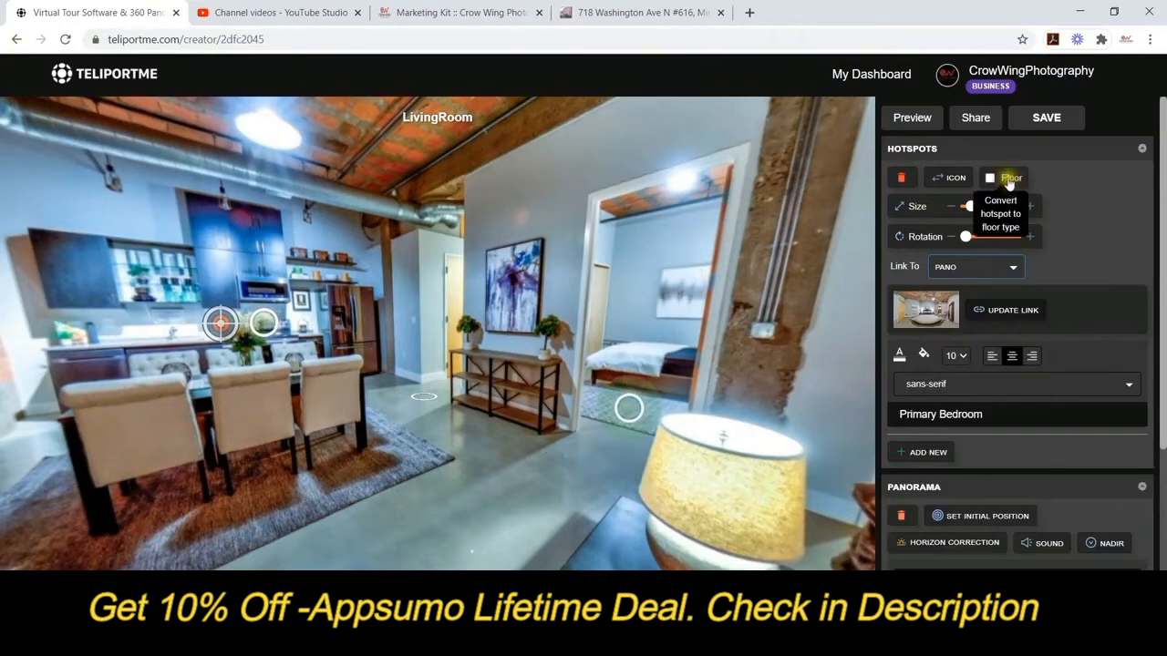
left_click(1009, 180)
left_click_drag(555, 459, 332, 472)
left_click_drag(601, 308, 589, 388)
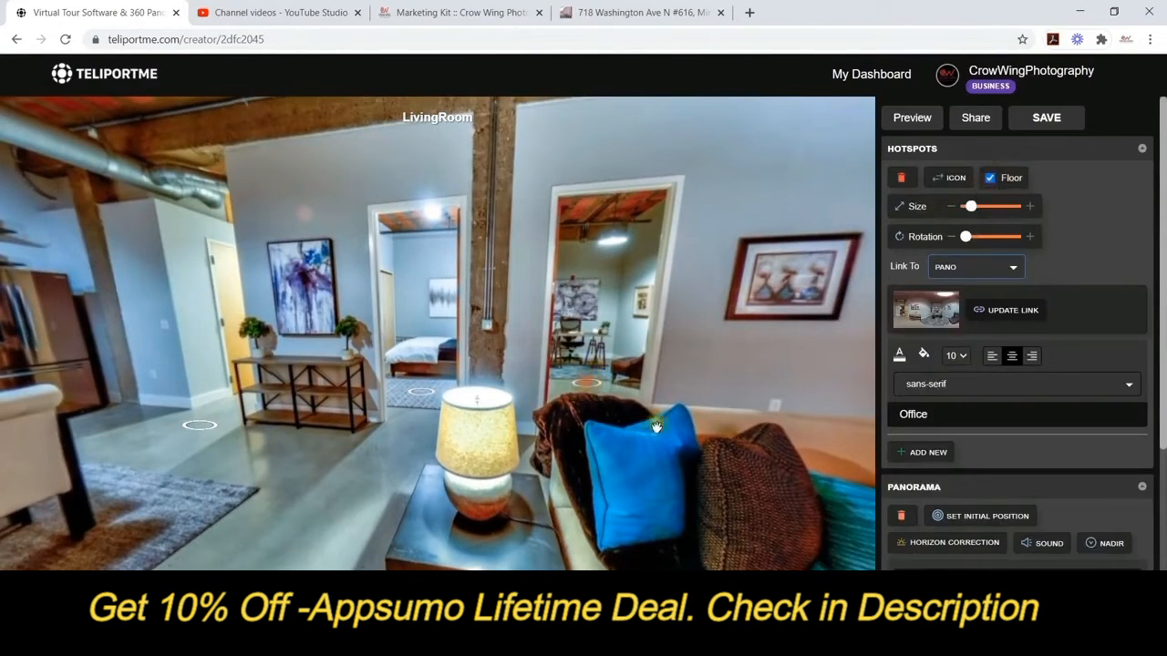
Make the first hotspot upright again and lift it and the Primary Bedroom hotspot onto the walls.
mouse_move(735, 385)
left_mouse_down()
mouse_move(608, 384)
mouse_move(735, 374)
left_mouse_up()
left_click_drag(379, 300, 450, 333)
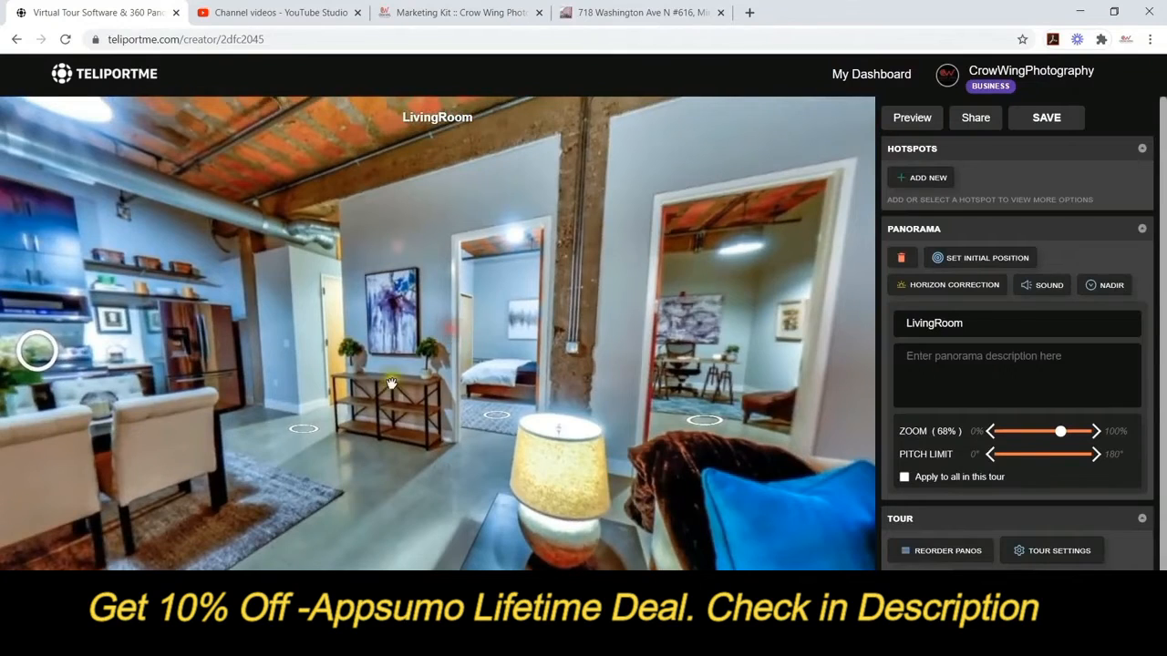
left_click(303, 427)
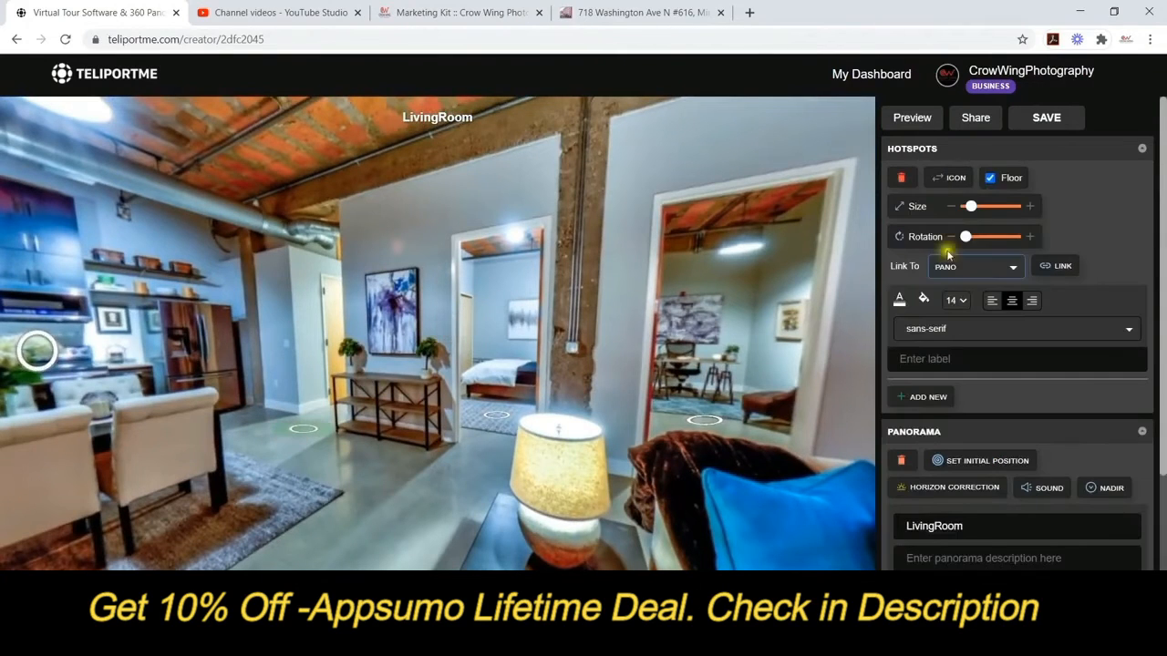
left_click(989, 178)
left_click_drag(301, 425, 314, 336)
left_click(501, 421)
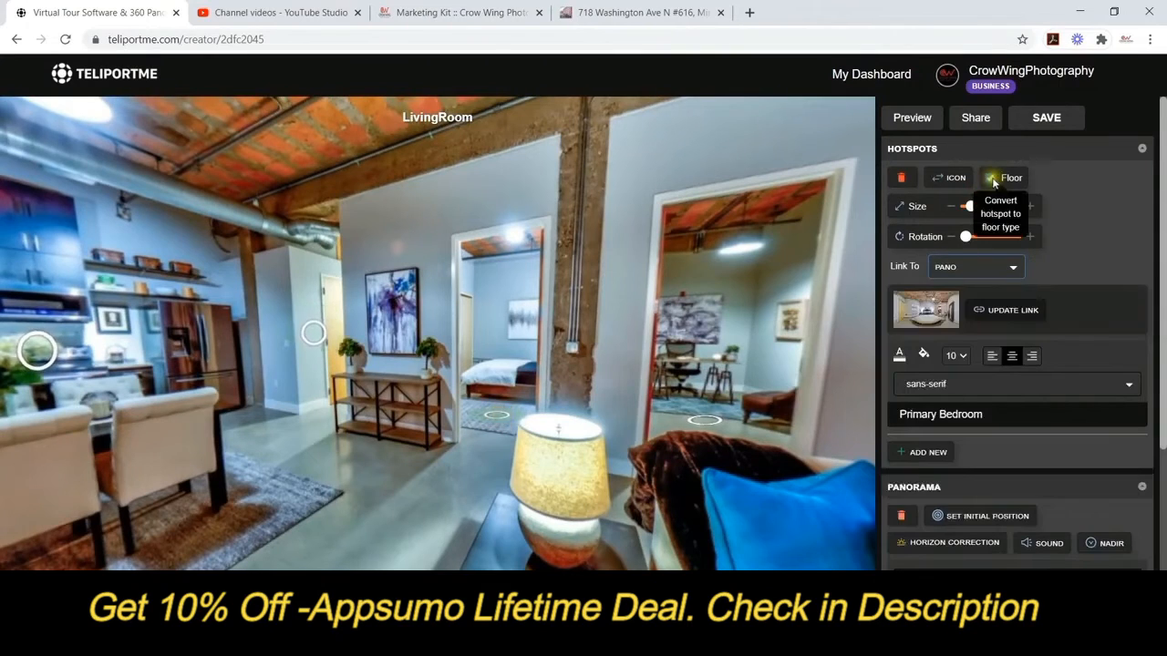
left_click_drag(490, 428, 506, 342)
Set the Office hotspot upright on the office wall, then jump to Entry and open the share page.
left_click(704, 418)
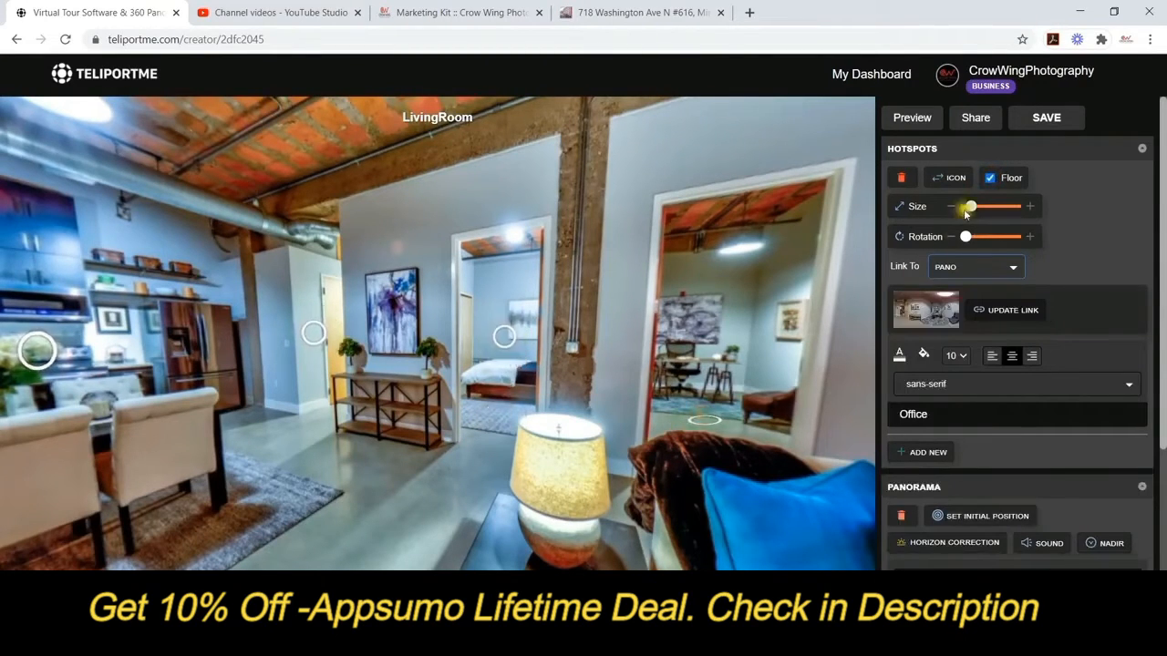
left_click(989, 178)
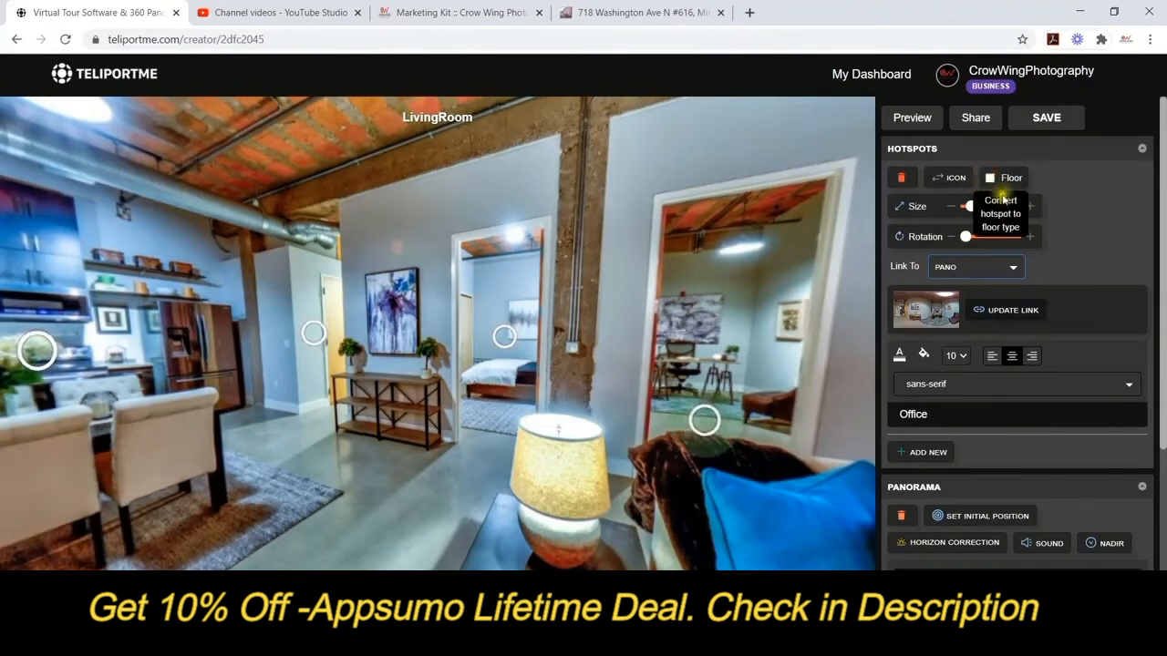
left_click_drag(704, 418, 711, 339)
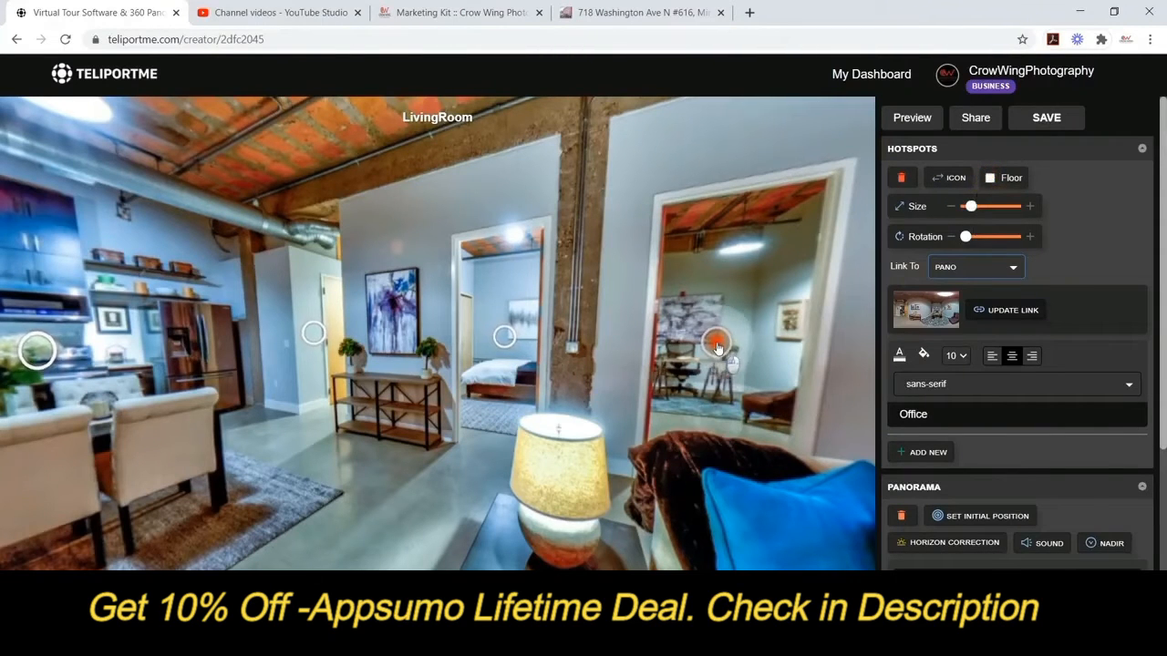
left_click_drag(485, 409, 324, 247)
left_click(444, 314)
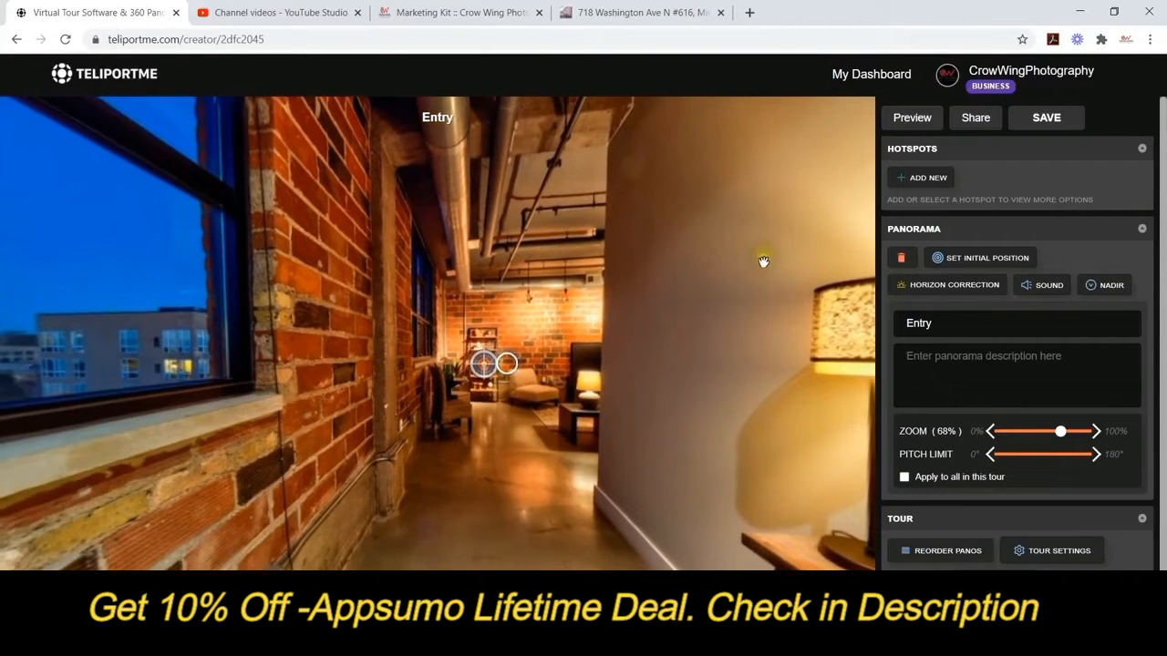
left_click(987, 119)
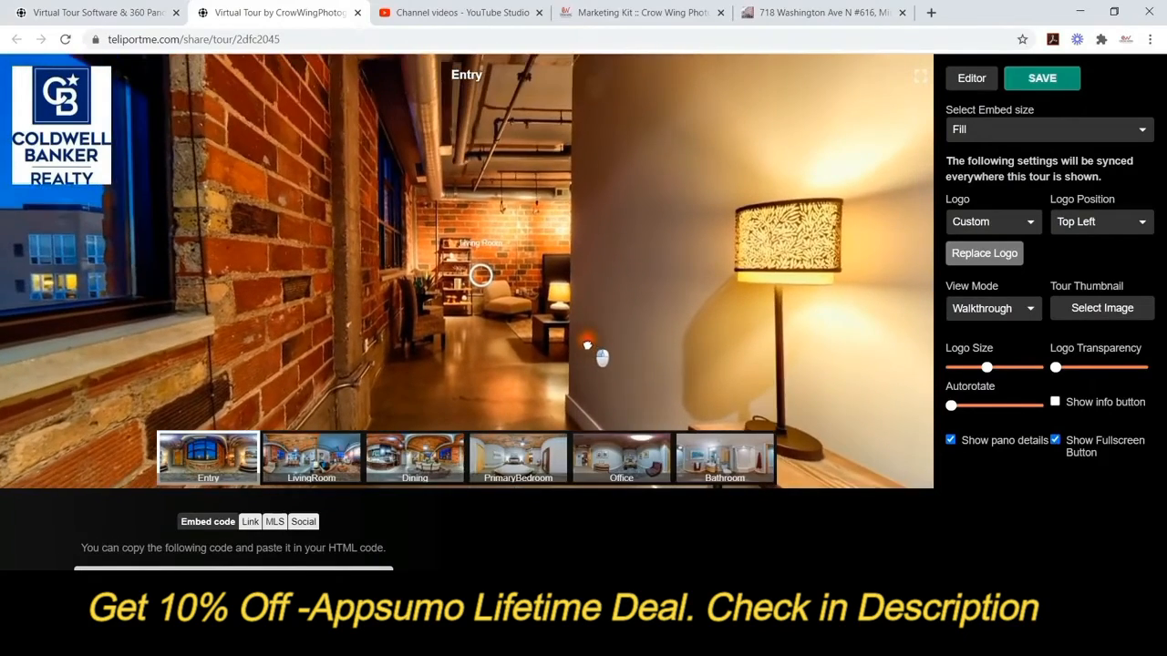
Look around the Entry panorama toward the window and lamp, then bring up the Logo choices.
left_click_drag(587, 344, 682, 333)
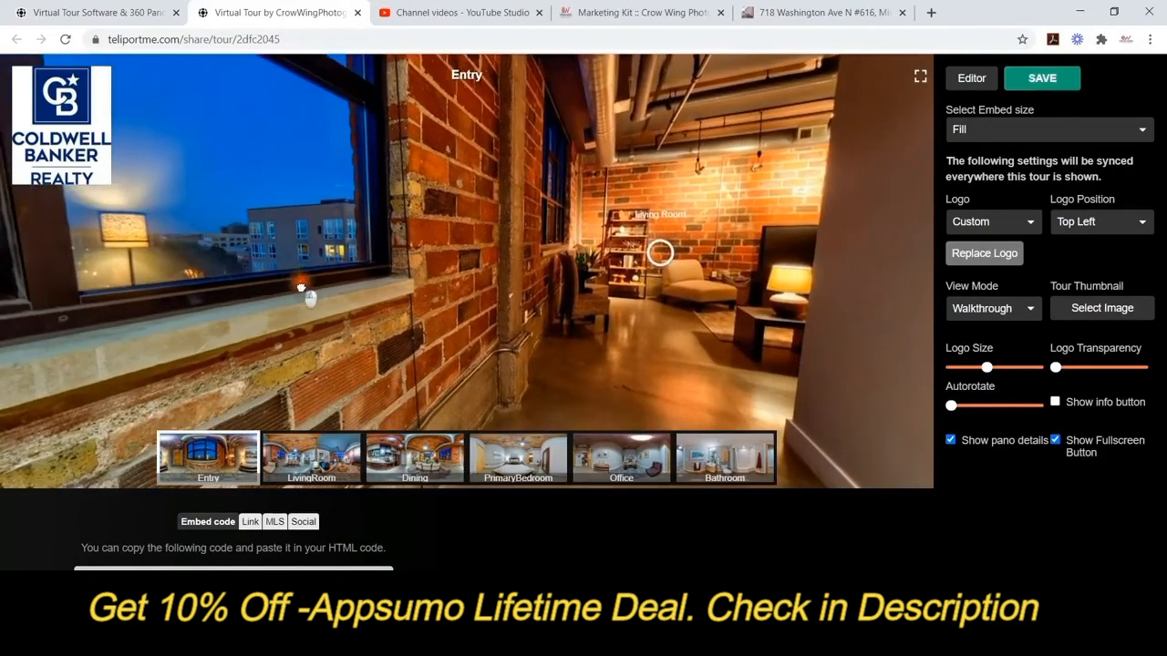
left_click_drag(305, 286, 706, 278)
mouse_move(222, 295)
left_mouse_down()
mouse_move(459, 287)
mouse_move(239, 279)
left_mouse_up()
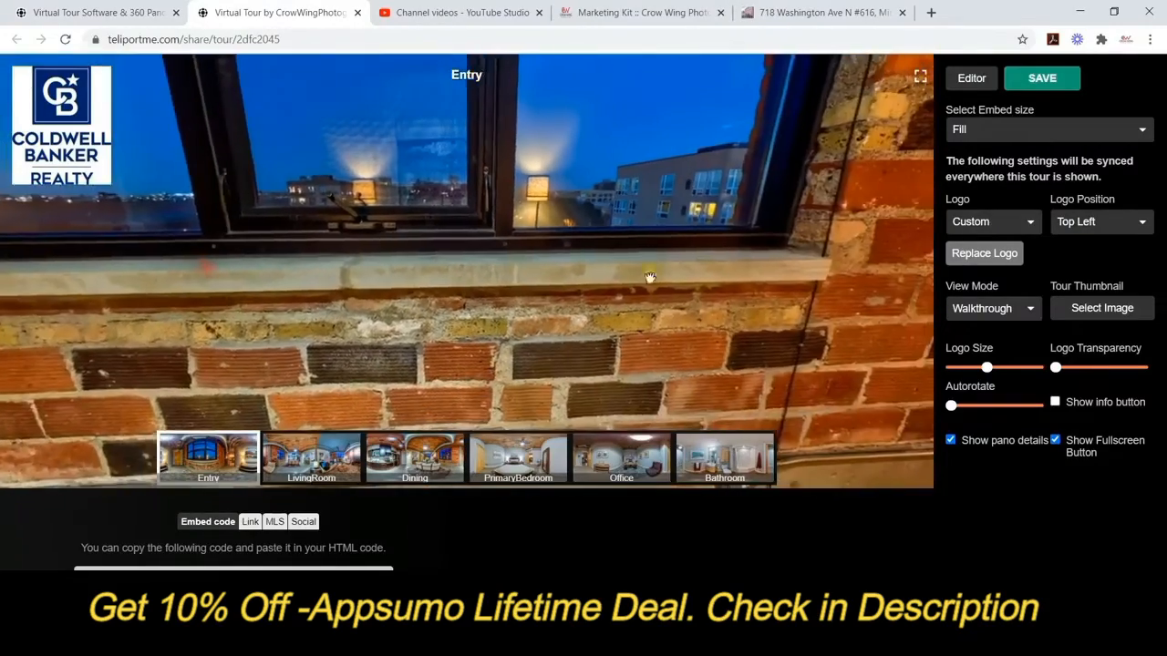
left_click_drag(648, 282, 182, 271)
mouse_move(625, 260)
left_mouse_down()
mouse_move(513, 261)
mouse_move(298, 301)
mouse_move(203, 377)
mouse_move(260, 357)
mouse_move(529, 373)
mouse_move(619, 298)
mouse_move(643, 296)
left_mouse_up()
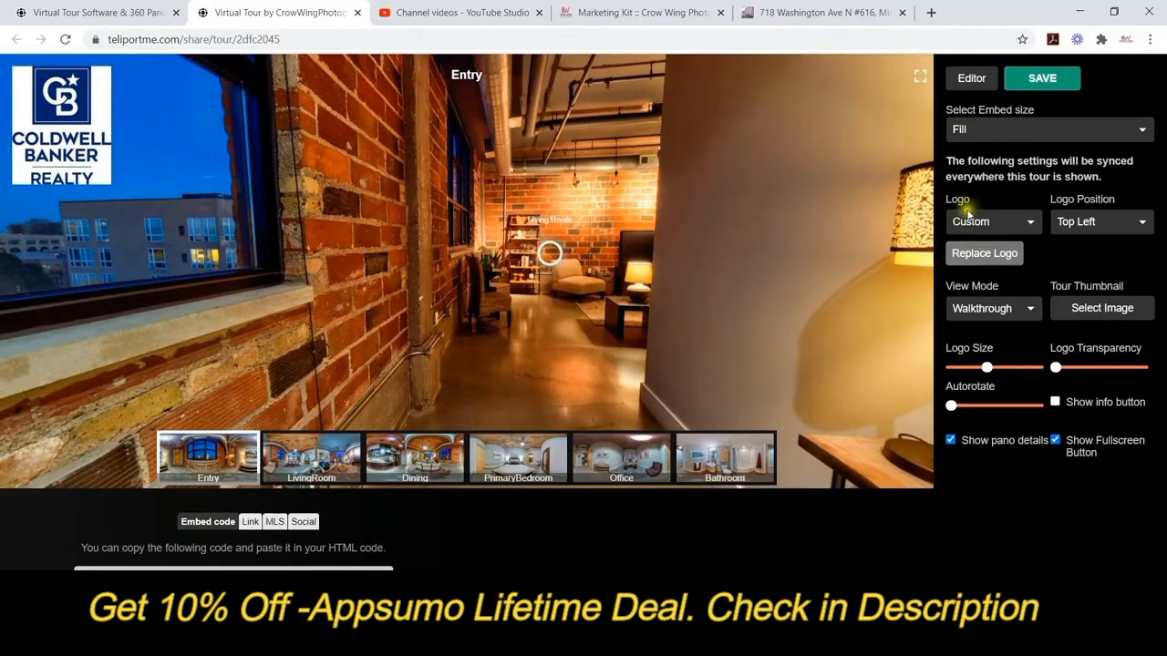
left_click(1030, 228)
Keep the custom Coldwell Banker logo, browse the logo library, and close the gallery unchanged.
left_click(1030, 228)
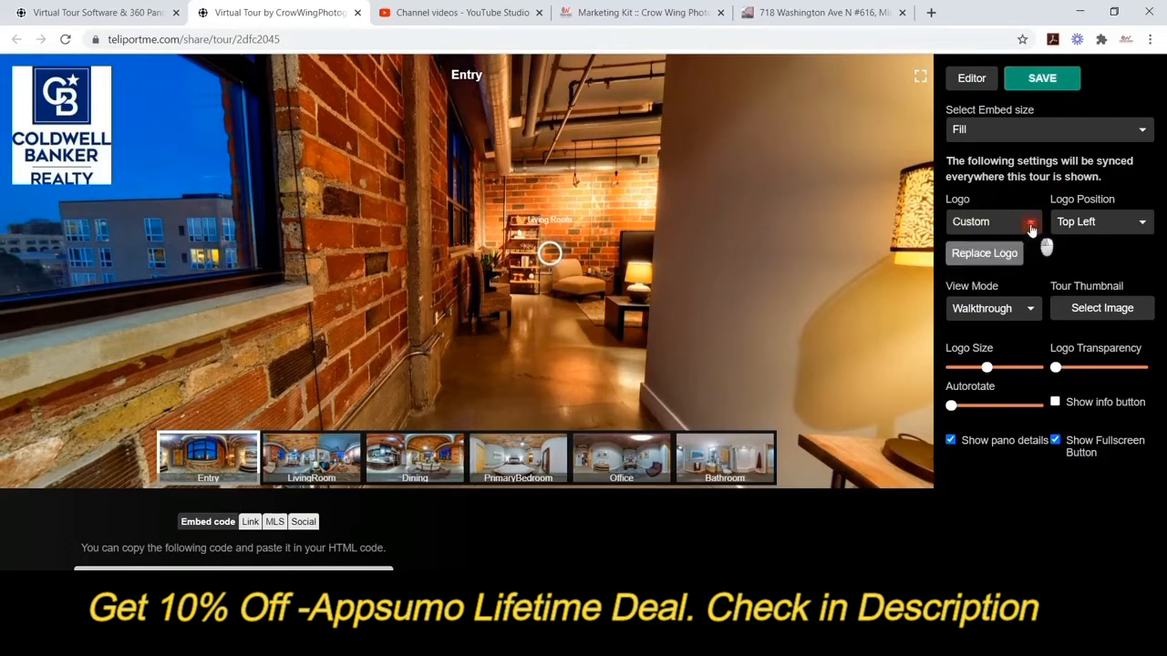
left_click(998, 259)
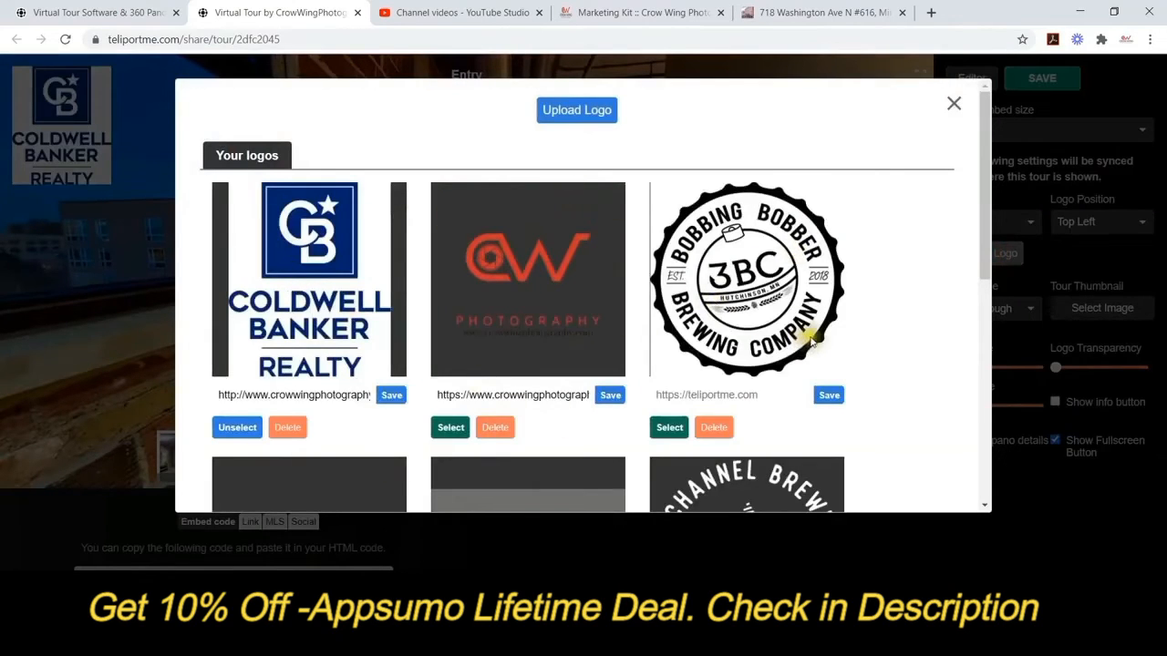
left_click(953, 104)
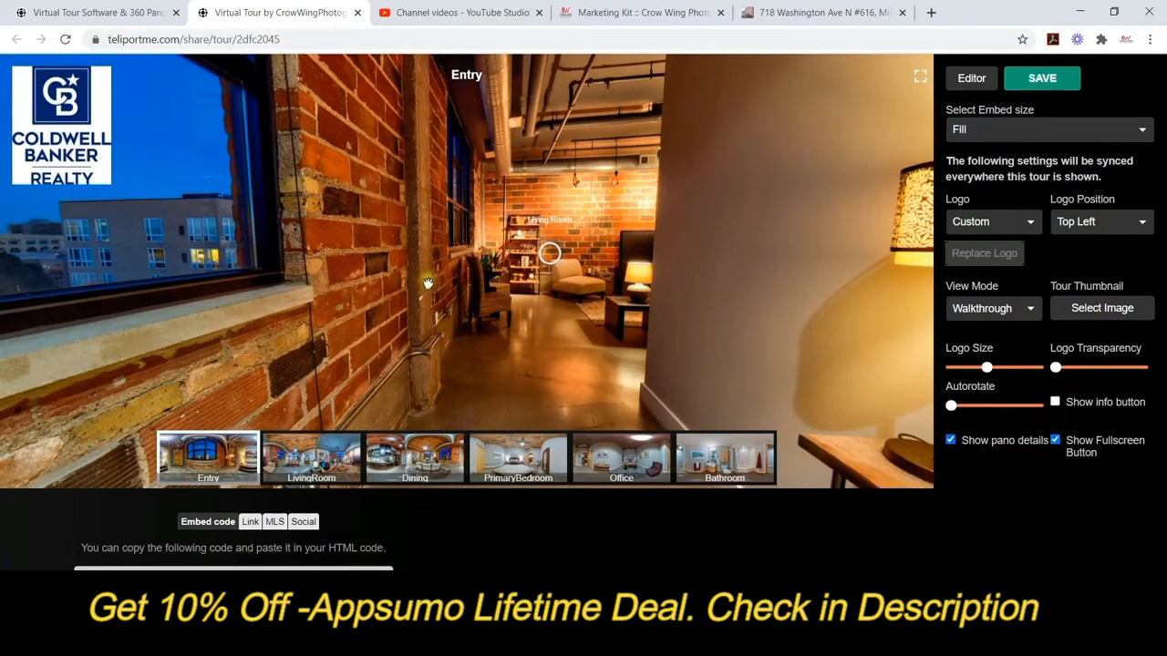
left_click_drag(428, 282, 355, 267)
left_click(510, 264)
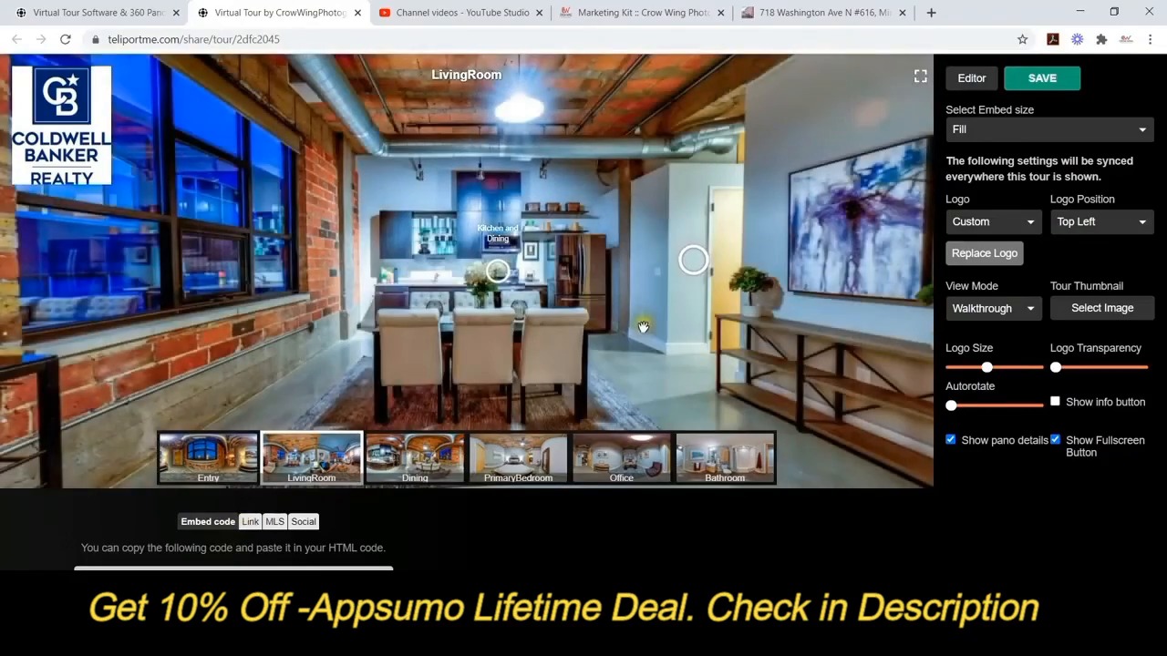
left_click_drag(628, 334, 172, 328)
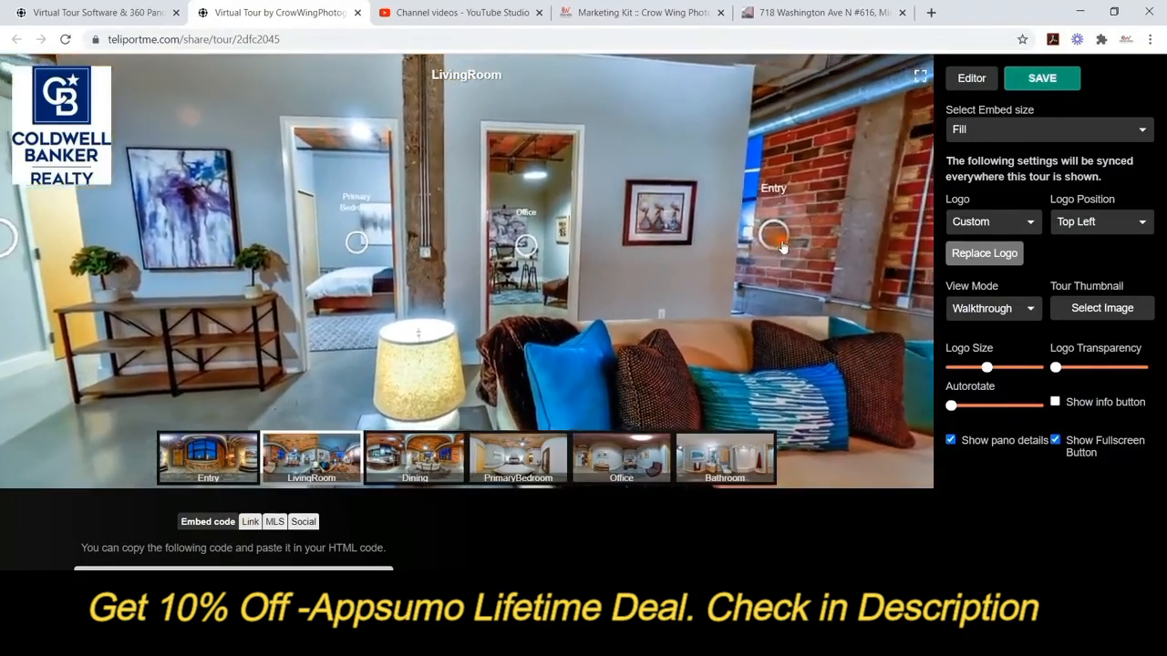
left_click(781, 247)
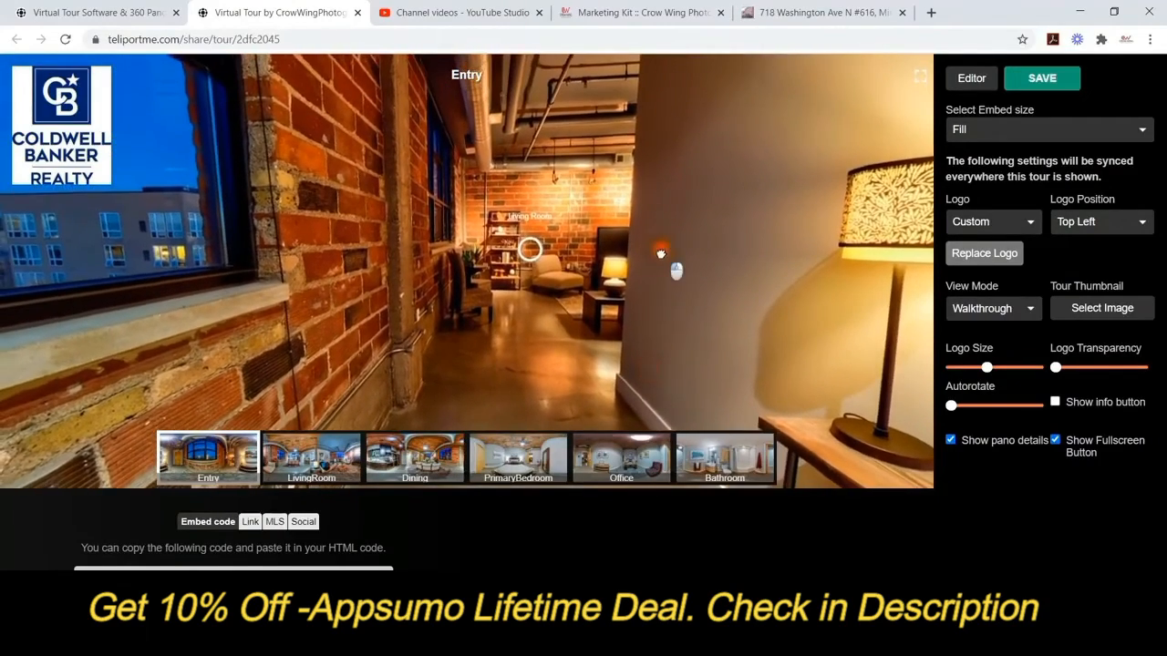
left_click_drag(661, 255, 608, 224)
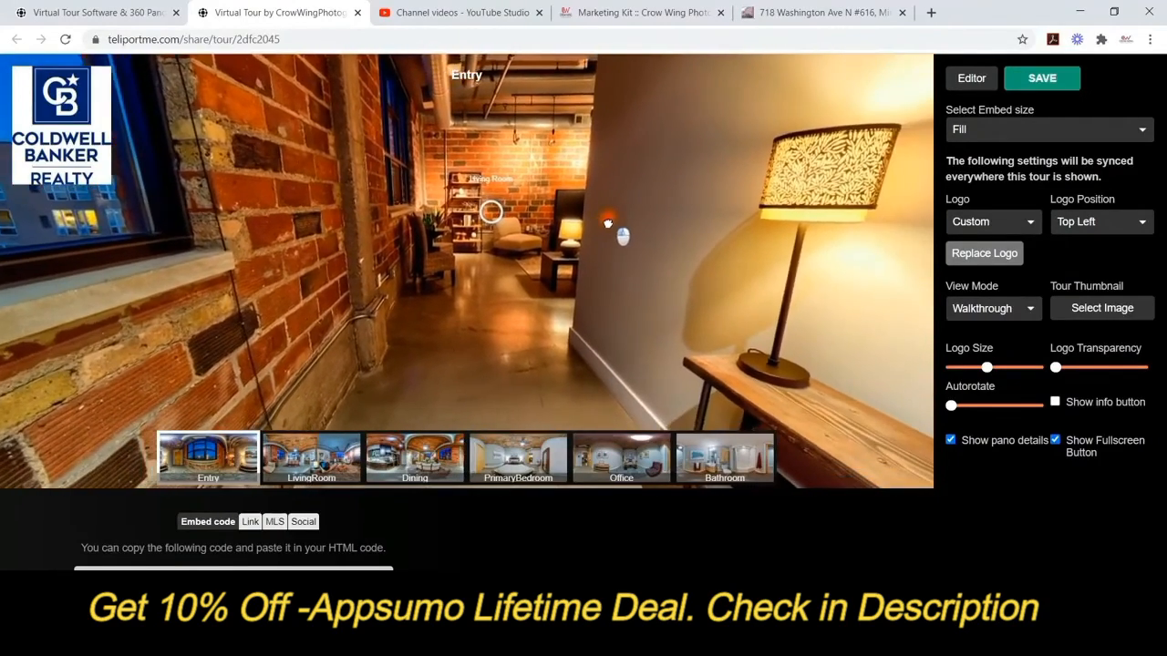
Save the tour settings from the Link tab and load the pasted public tour link in the browser.
left_click(251, 523)
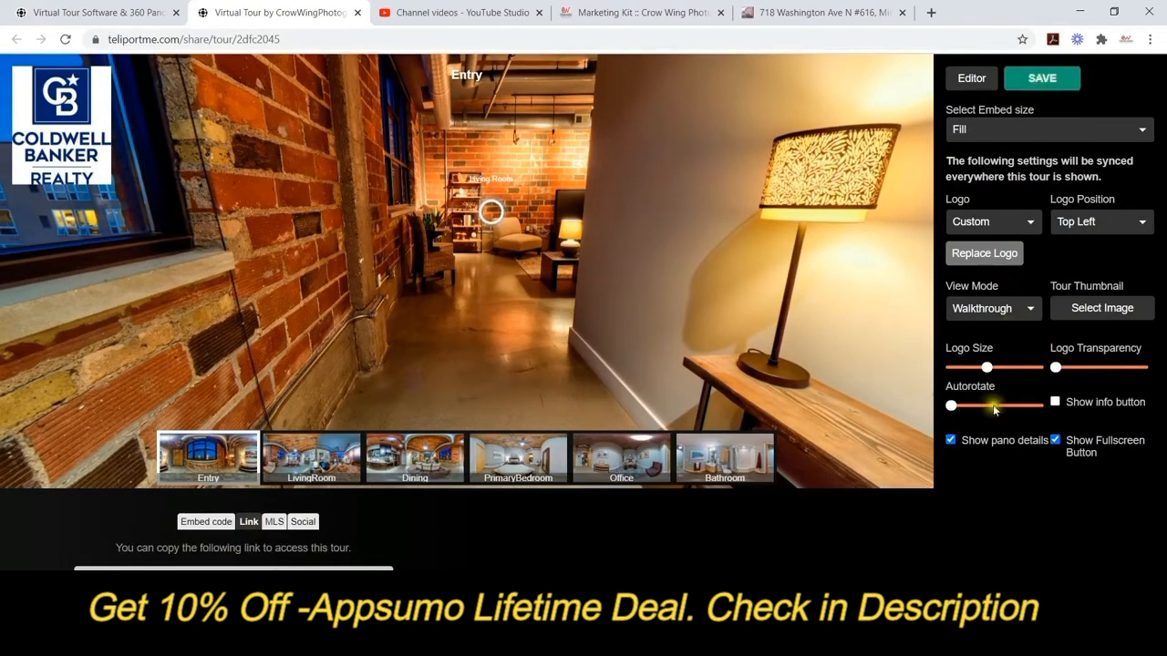
left_click(1041, 78)
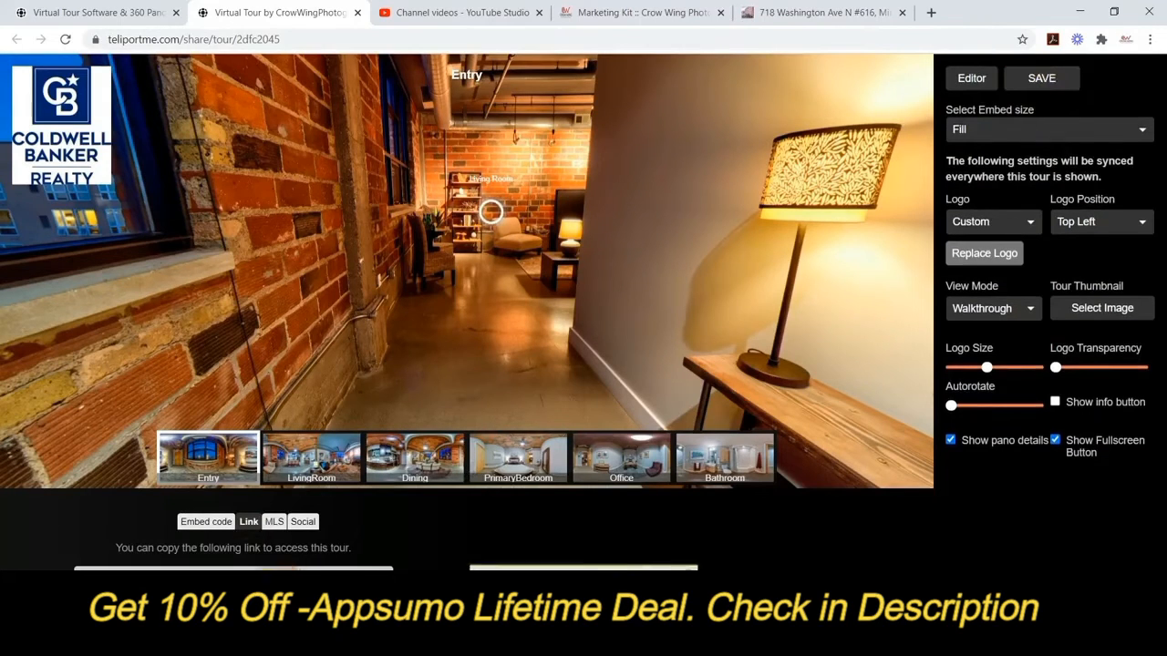
left_click(642, 12)
left_click(619, 35)
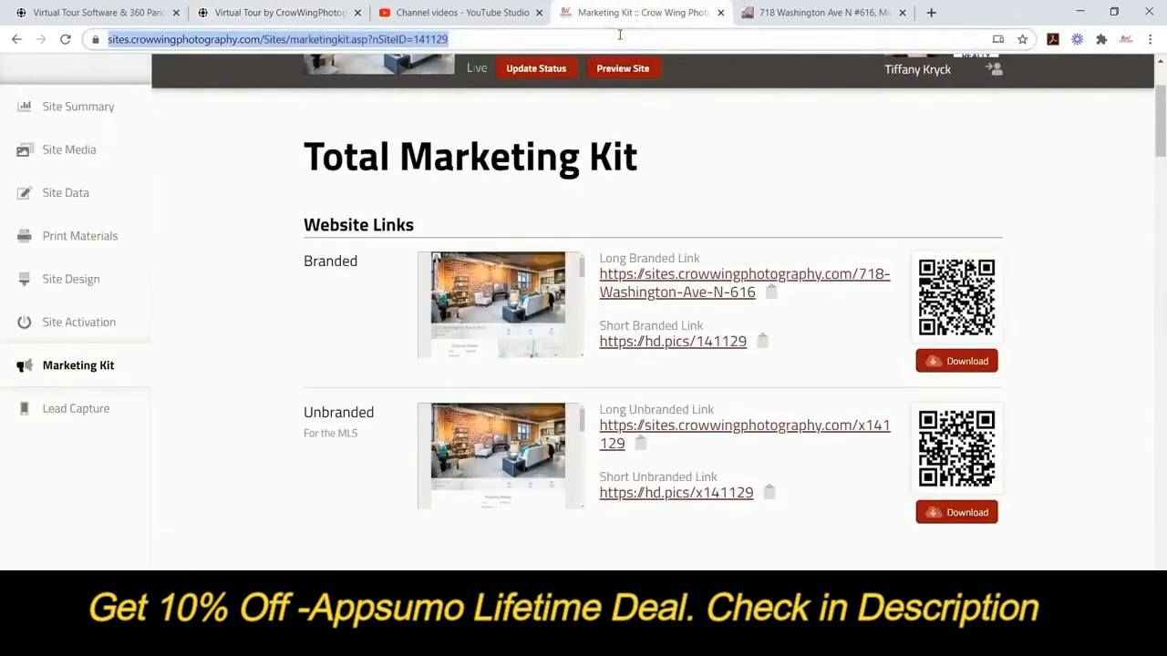
type("https://teliportme.com/virtualtour/2dfc2045")
key("Return")
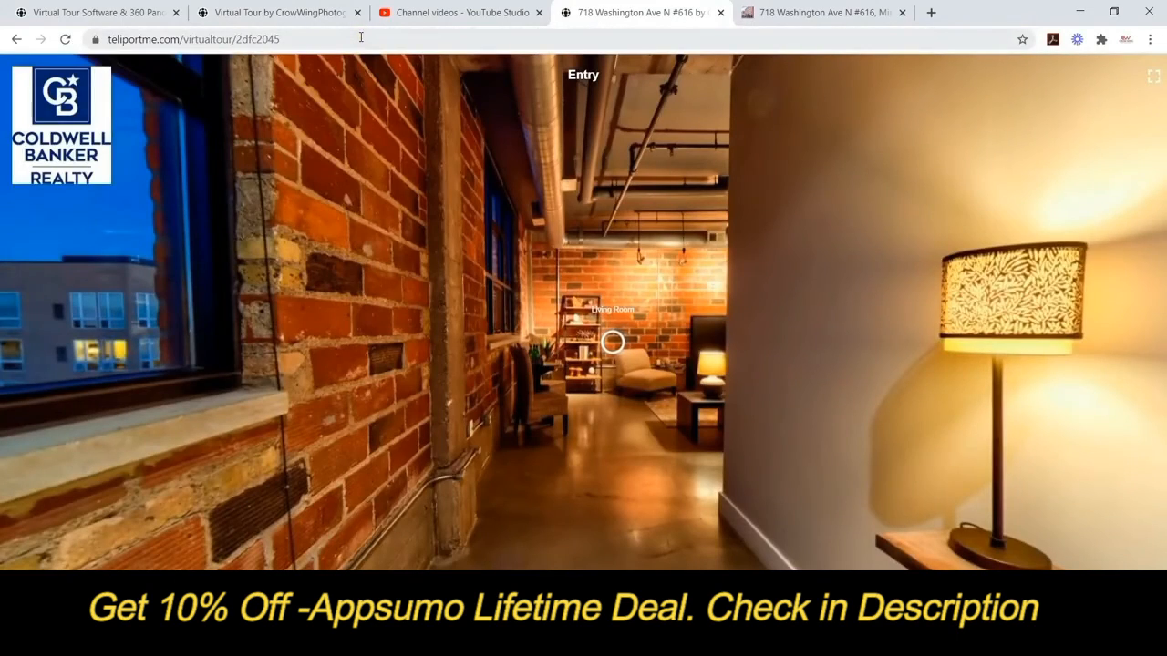
Travel the public tour from Entry to LivingRoom and back via hotspots, then close its tab.
mouse_move(757, 515)
left_mouse_down()
mouse_move(561, 439)
mouse_move(500, 384)
mouse_move(522, 146)
left_mouse_up()
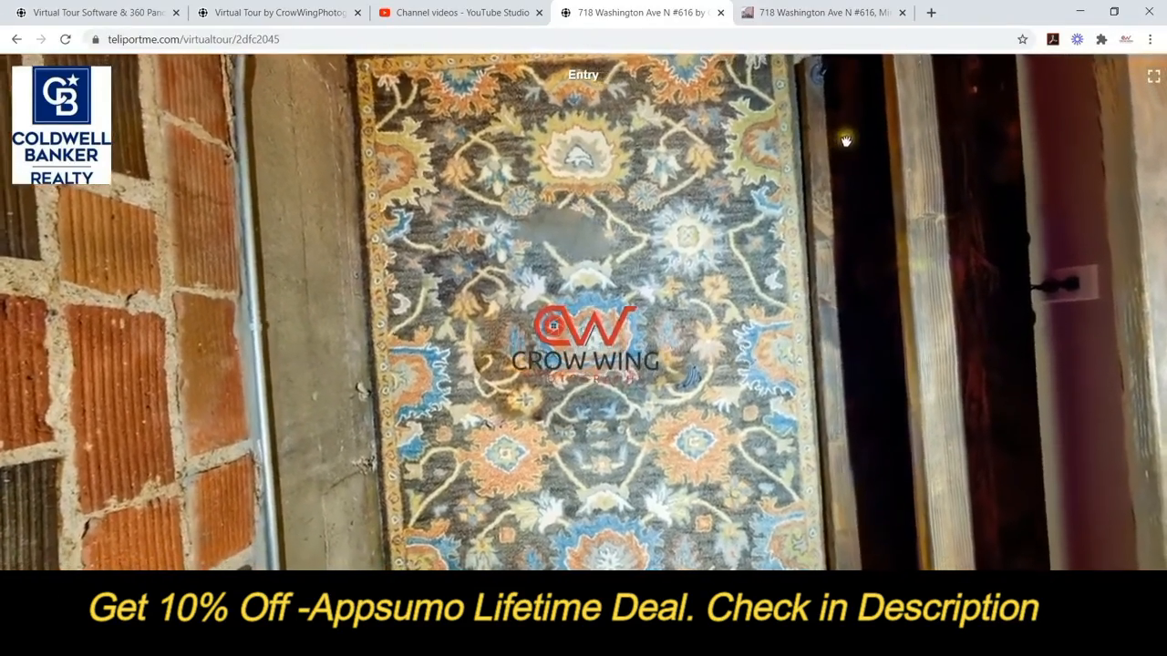
left_click_drag(914, 276, 893, 501)
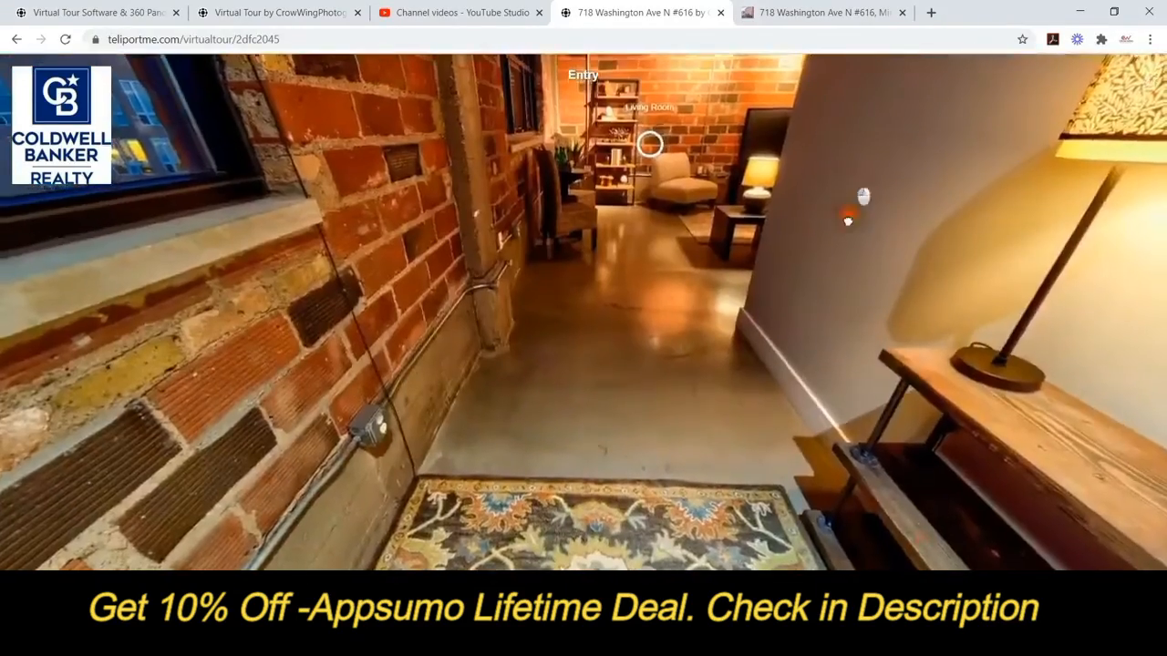
left_click_drag(846, 216, 511, 365)
left_click(551, 353)
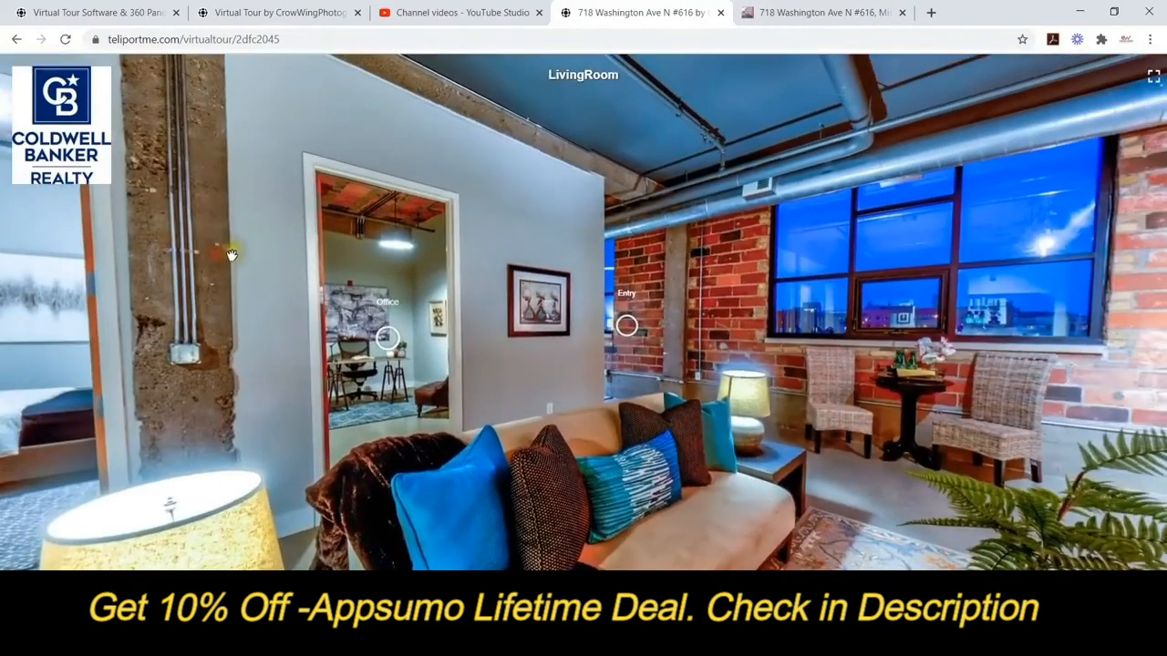
left_click_drag(232, 254, 284, 259)
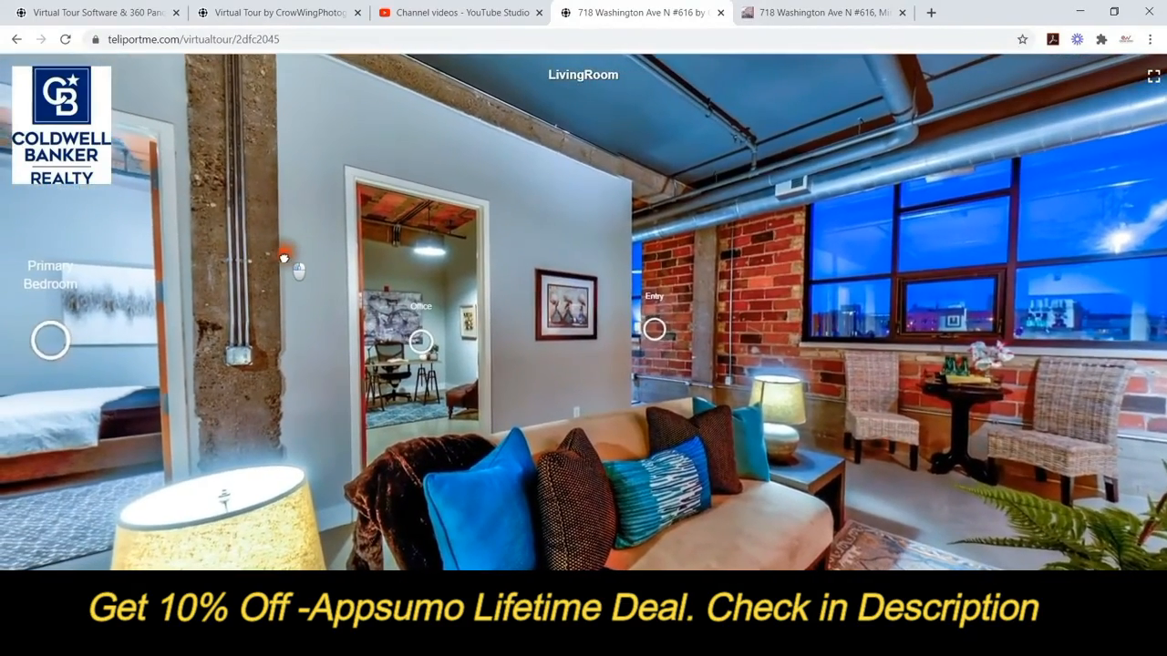
left_click(645, 324)
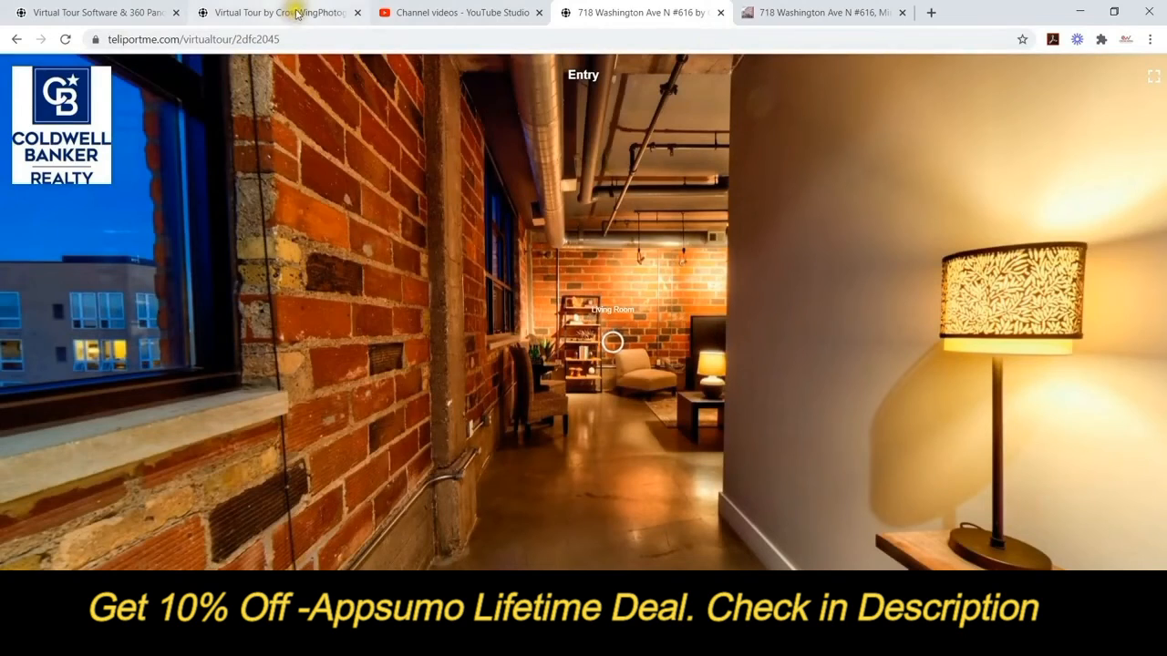
left_click(721, 13)
Return to the Virtual Tour editor tab and zoom the Entry panorama in and out.
left_click(234, 8)
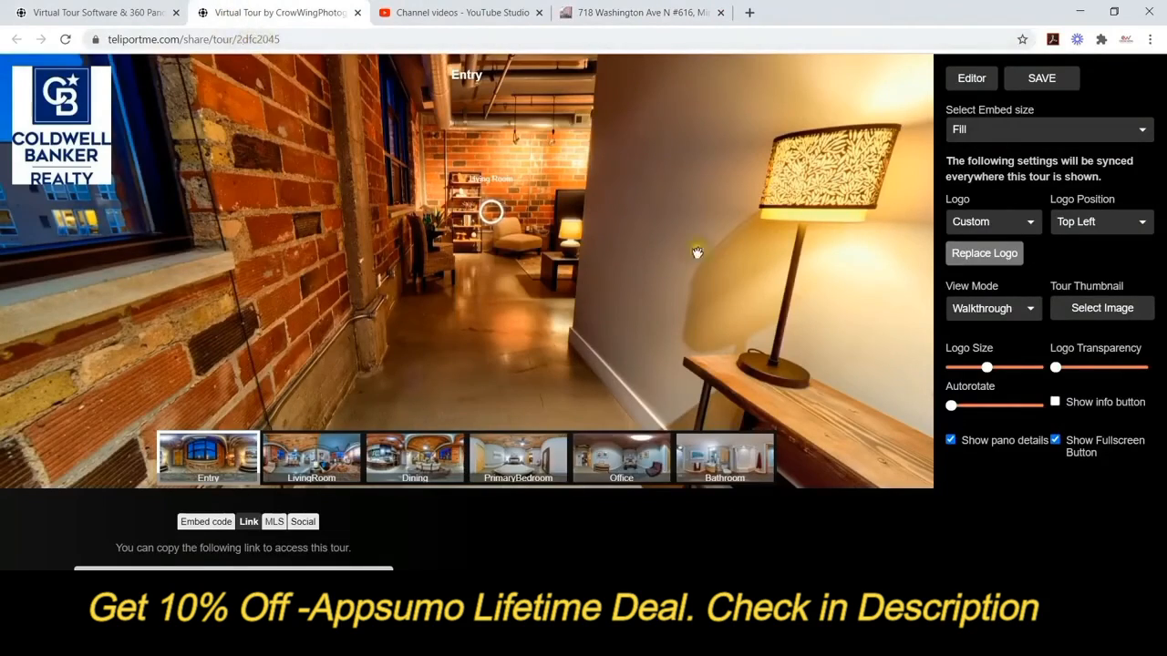
scroll(664, 271, "up", 5)
scroll(544, 264, "down", 5)
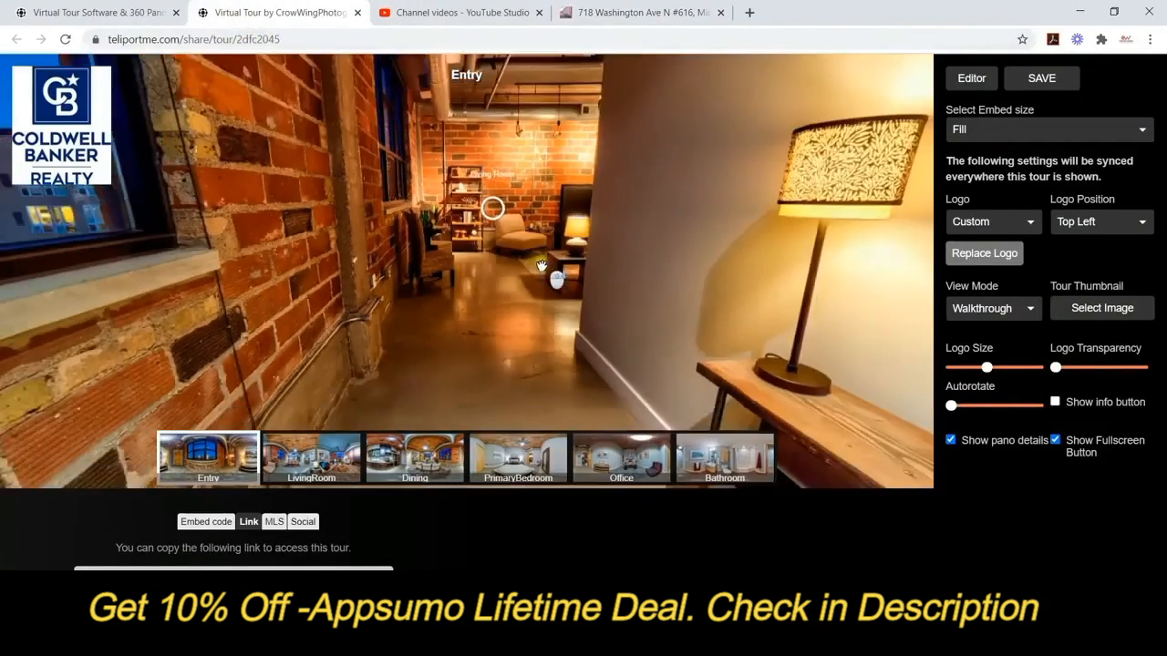
scroll(546, 260, "down", 5)
scroll(550, 259, "up", 6)
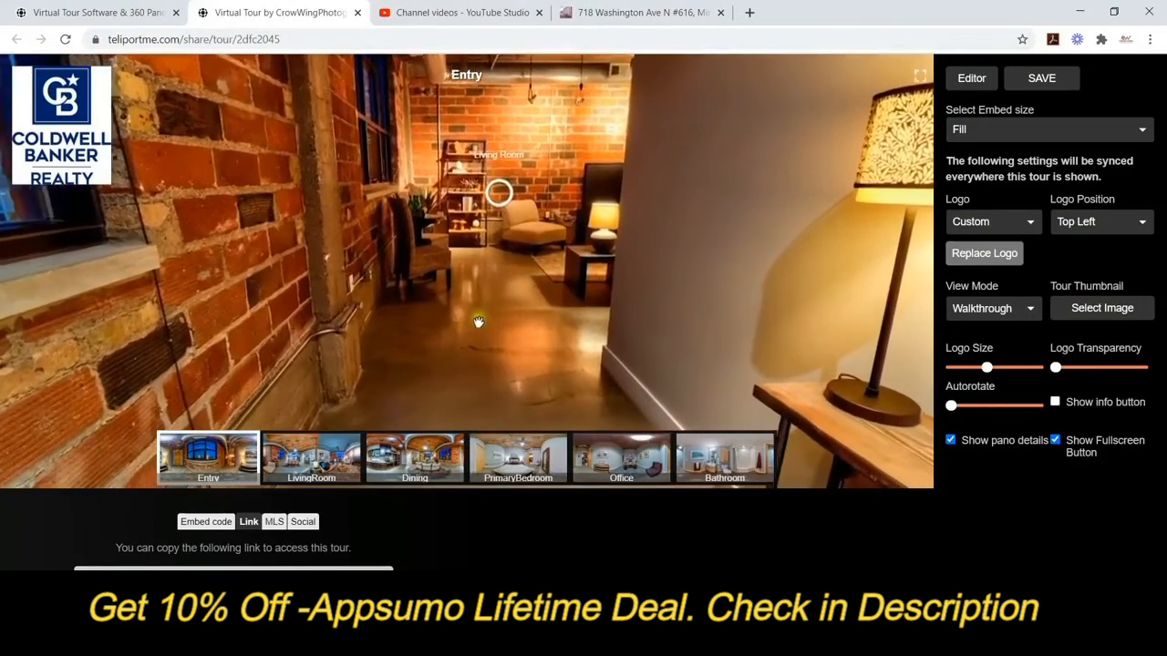
scroll(478, 322, "down", 5)
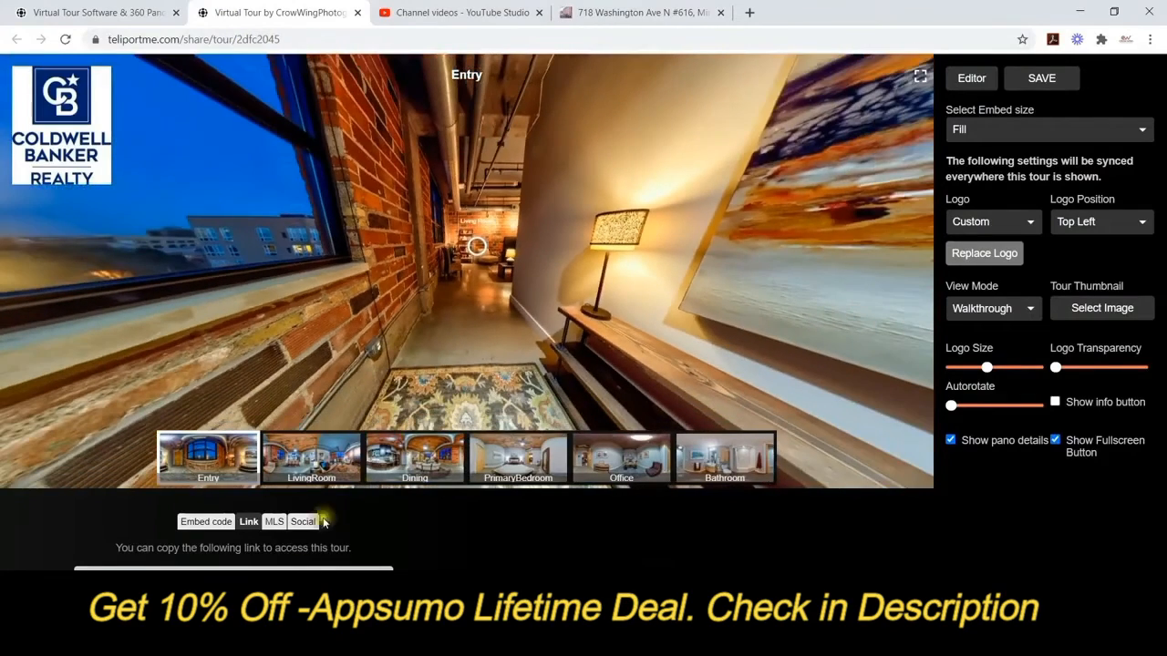
Review the MLS, Link and Social sharing options, then go back to the Editor.
left_click(273, 523)
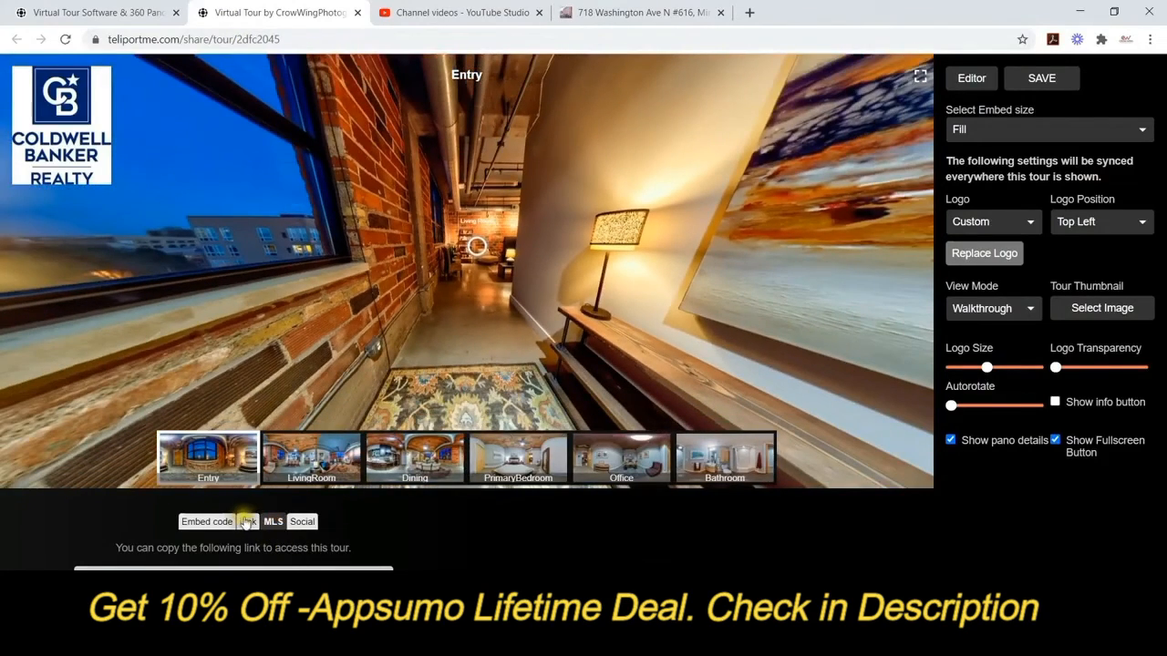
left_click(247, 522)
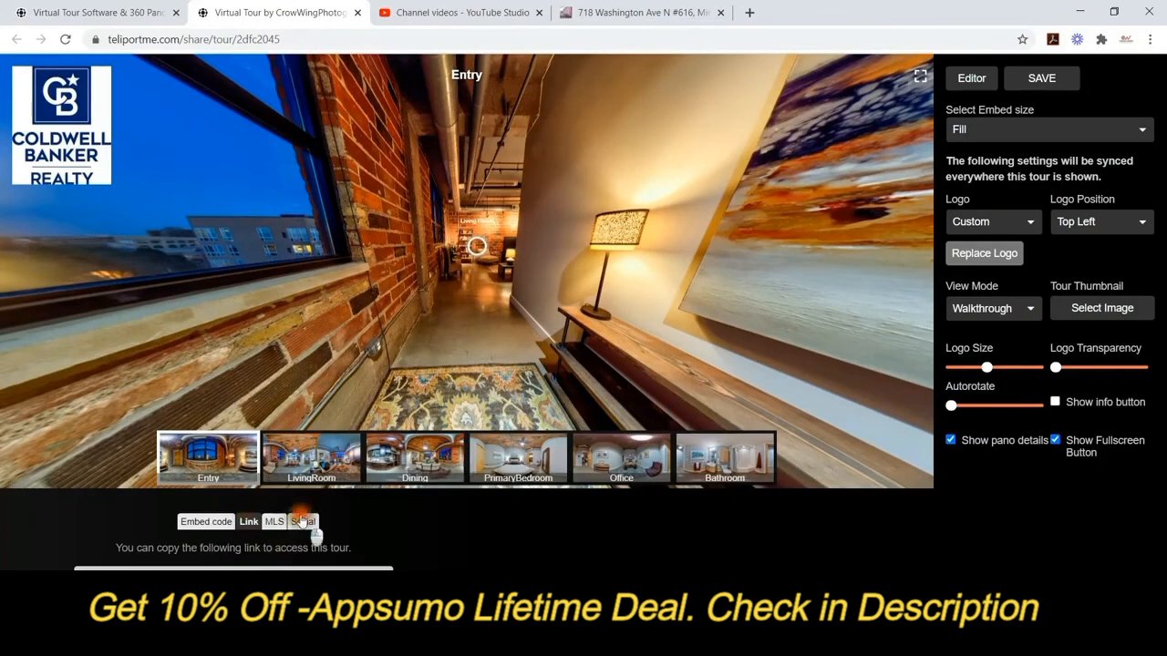
left_click(302, 521)
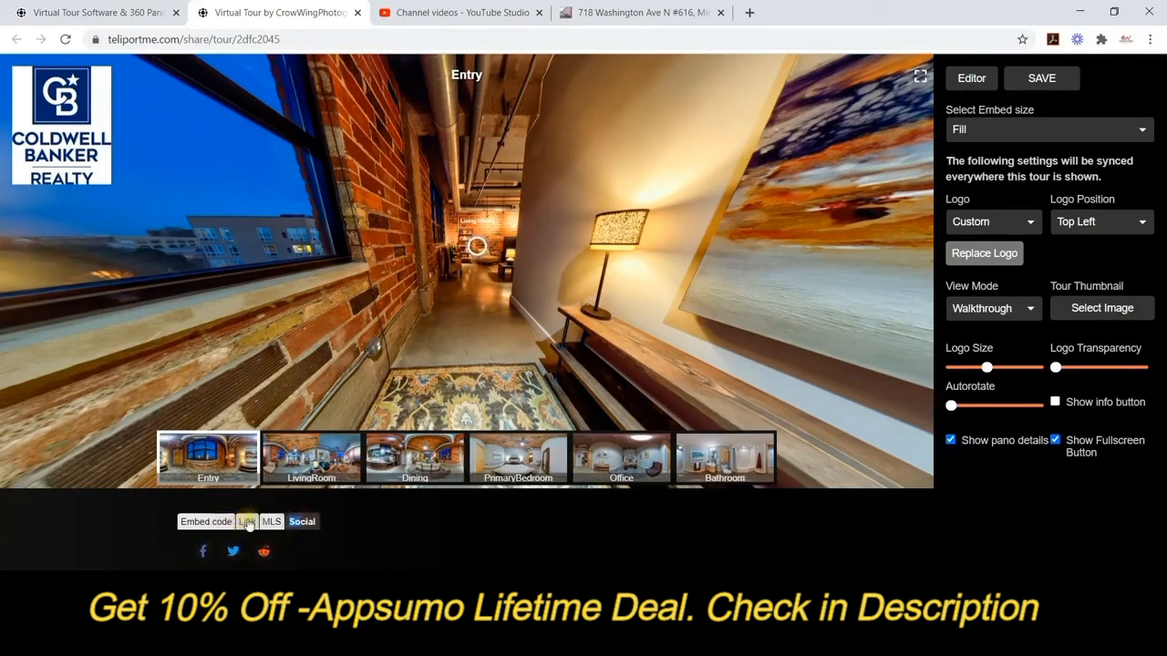
left_click(244, 521)
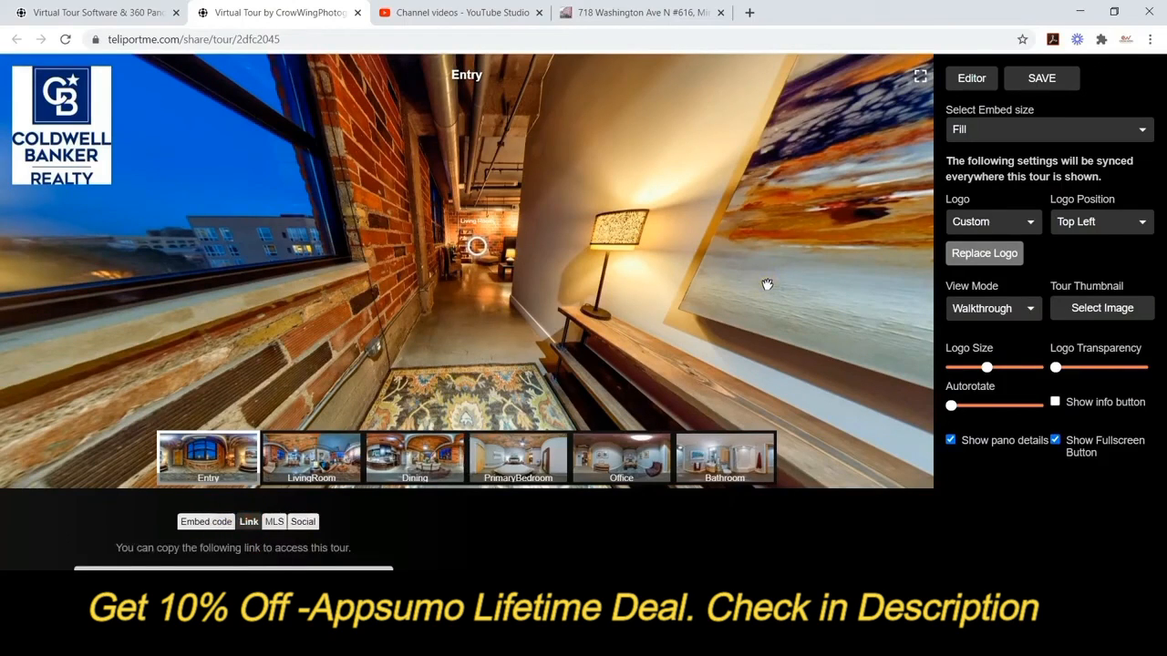
left_click(972, 80)
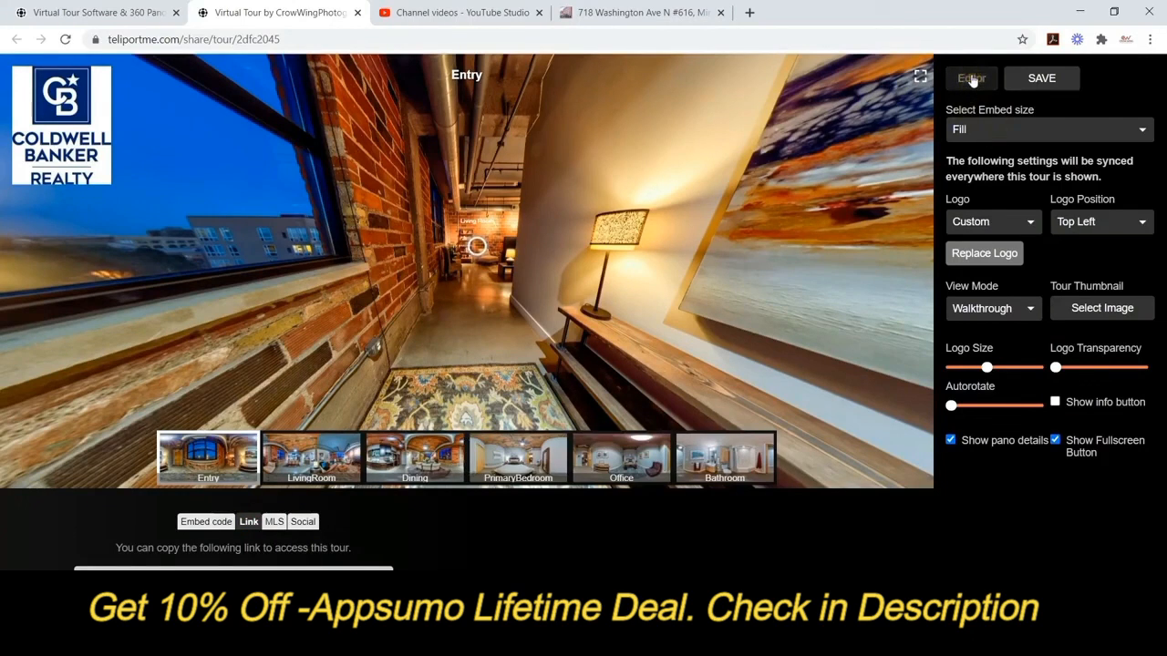